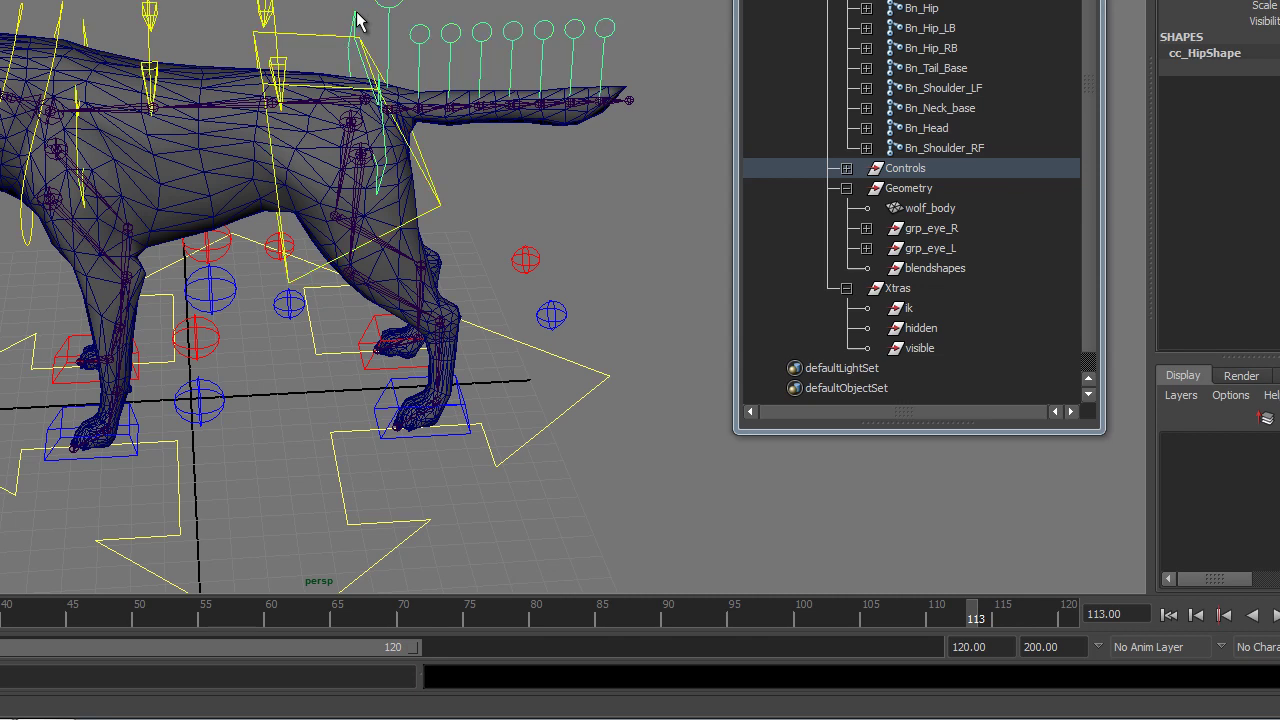
Select the cc_Shoulders and cc_Neck_Base controls in turn to examine them on the wolf rig
click(76, 145)
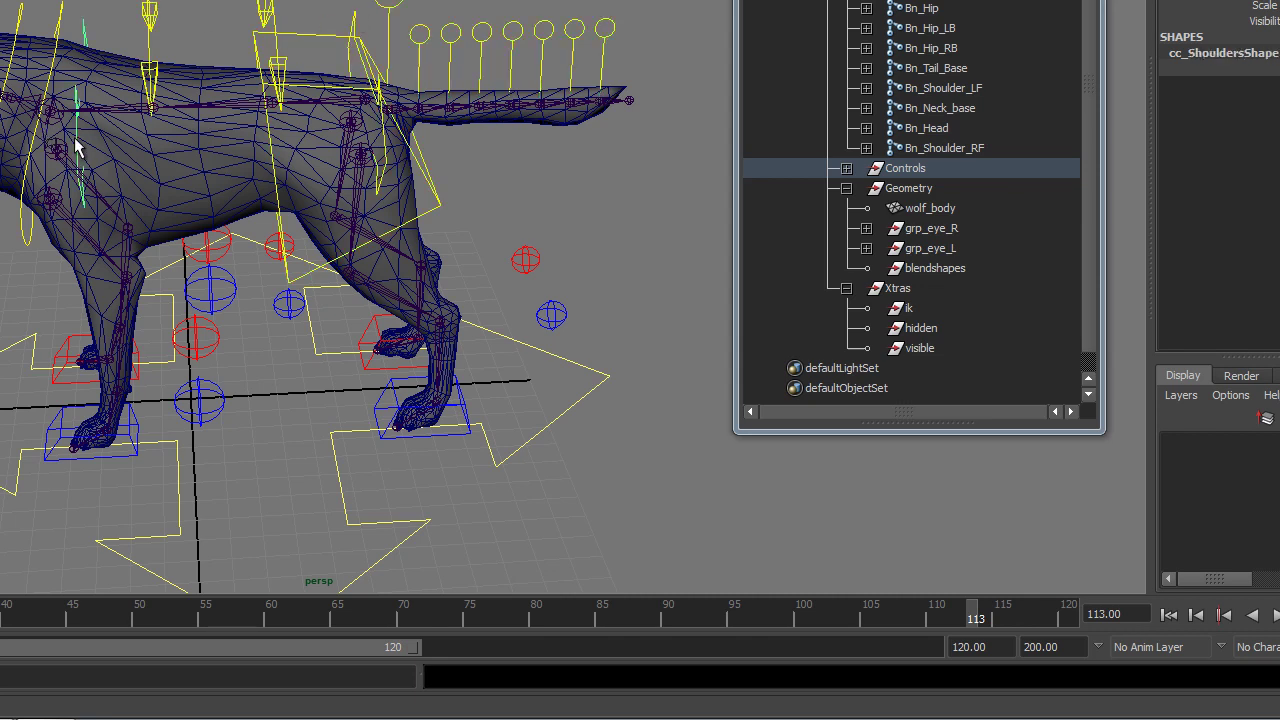
click(57, 32)
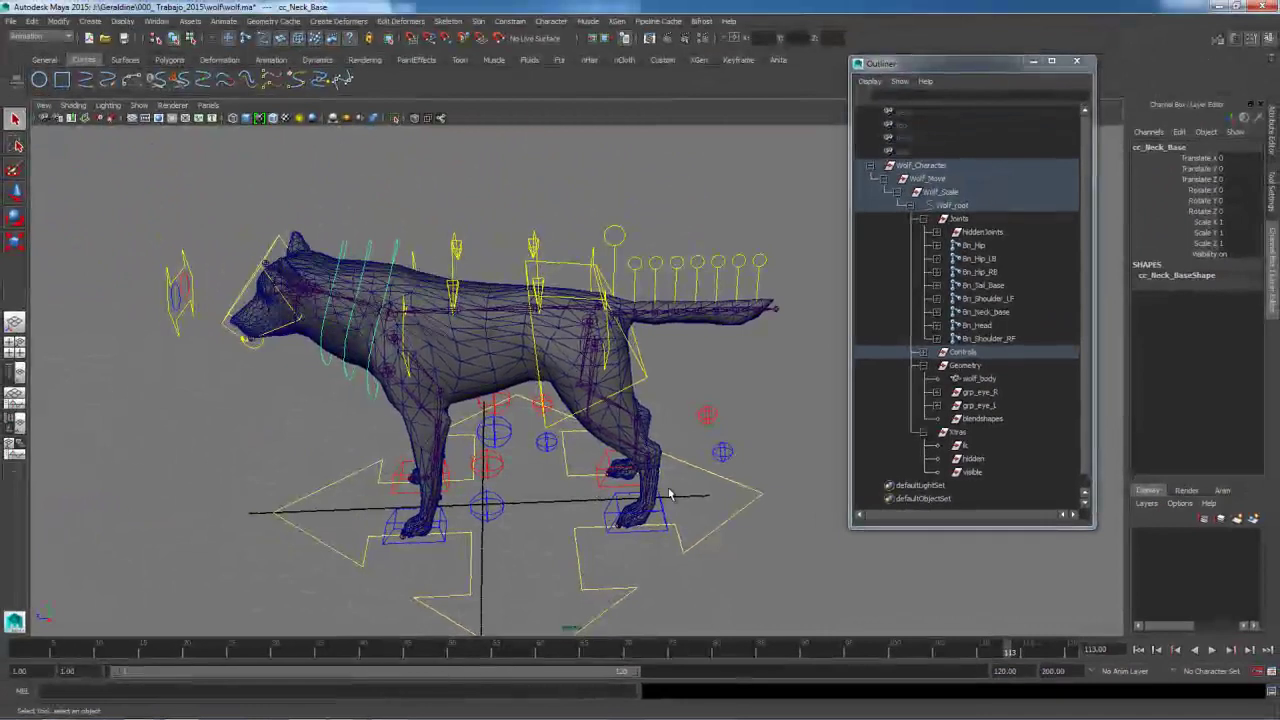
alt+right_drag(468, 378, 147, 248)
alt+drag(456, 410, 476, 408)
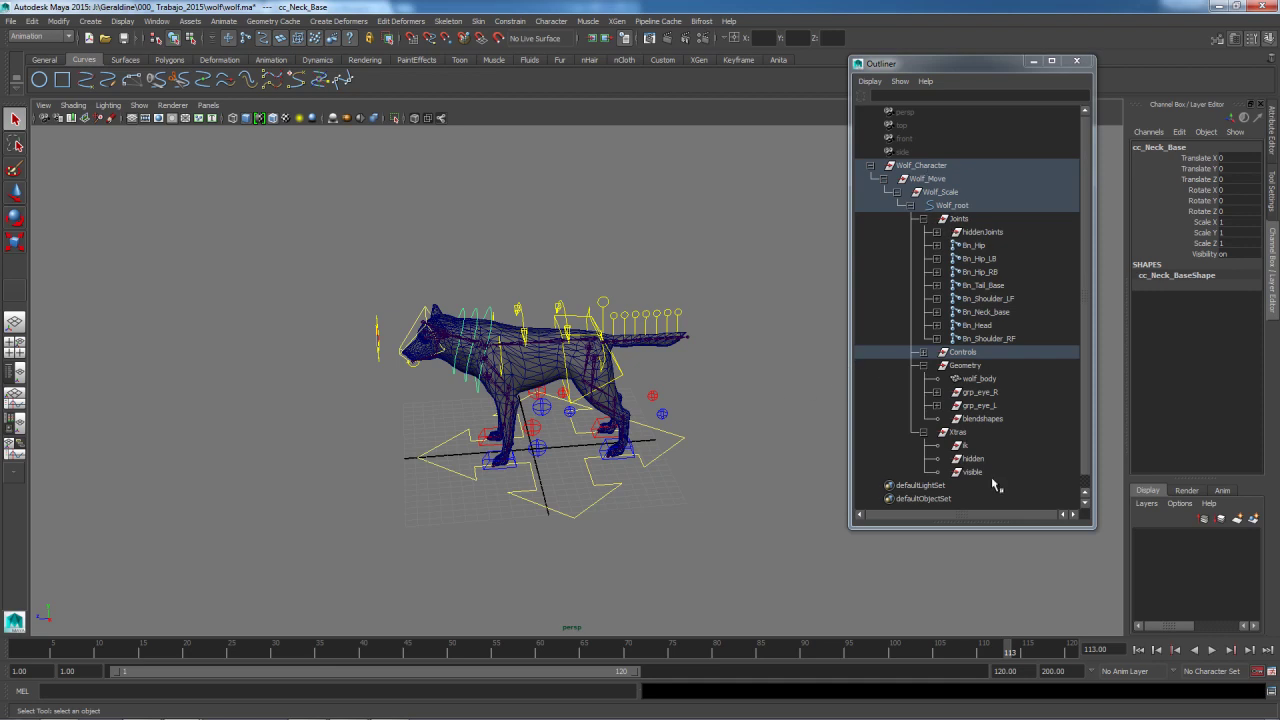
Test moving the whole wolf with the Wolf_root control, and undo the move
click(684, 434)
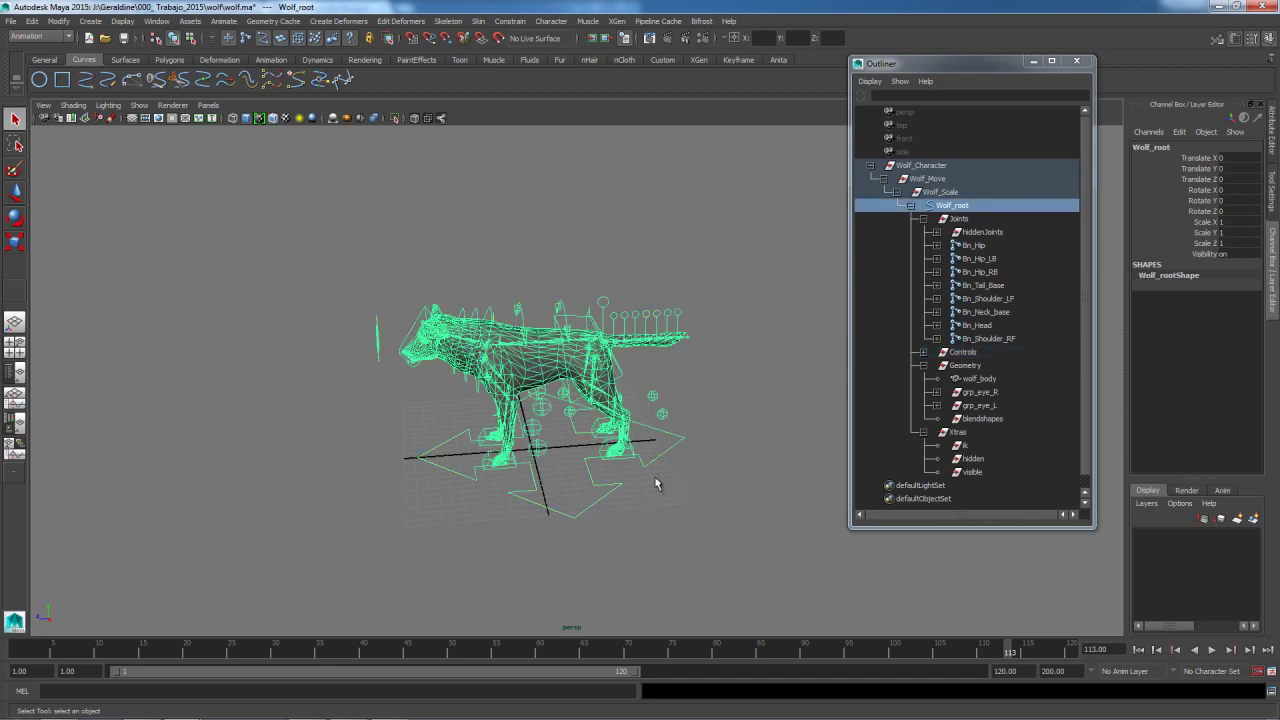
key(w)
alt+drag(556, 455, 537, 434)
drag(471, 393, 409, 380)
key(ctrl+z)
Test moving and rotating the wolf through the Wolf_Move group, undoing each transformation
click(925, 180)
key(ctrl+z)
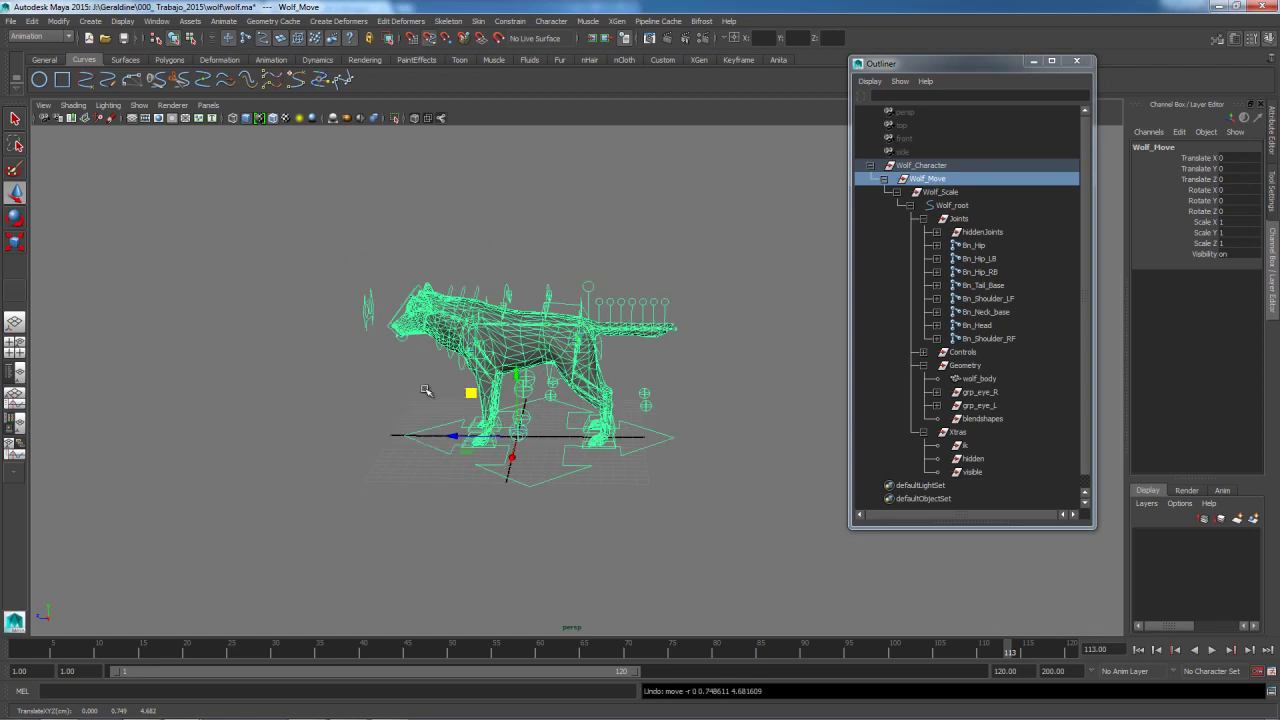
key(e)
drag(490, 457, 704, 366)
key(ctrl+z)
Test scaling the wolf through the Wolf_Scale group, and undo the scaling
click(940, 191)
key(r)
key(ctrl+z)
Select the cc_CG control around the wolf's hips and return to the Select tool
click(737, 345)
alt+drag(590, 395, 515, 388)
alt+right_drag(515, 388, 683, 466)
alt+drag(683, 466, 663, 486)
alt+middle_drag(660, 455, 526, 486)
alt+drag(526, 486, 553, 398)
click(550, 376)
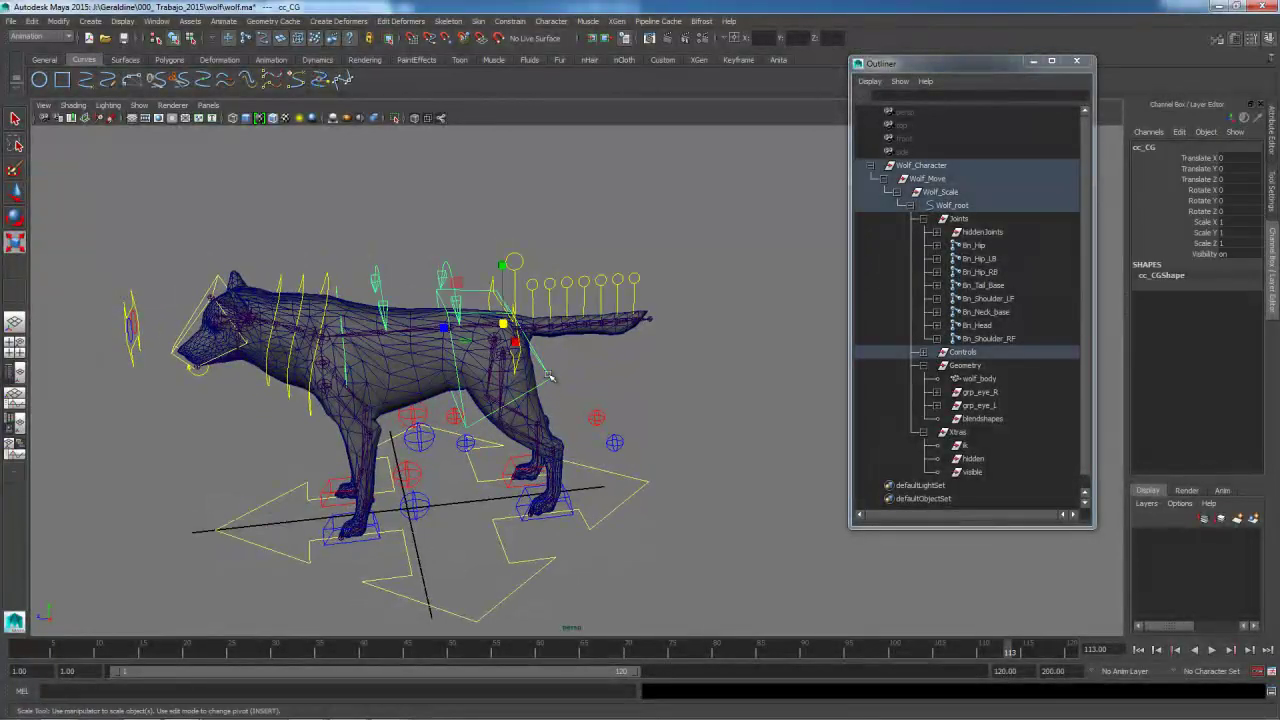
key(q)
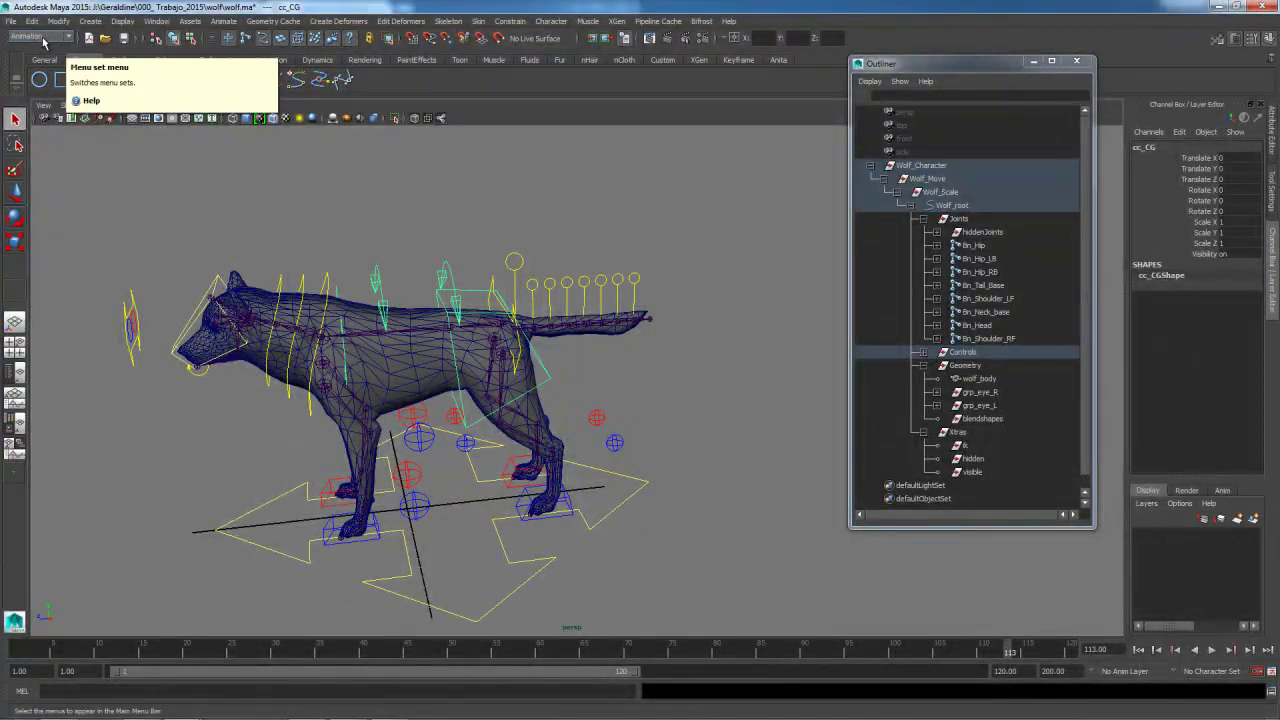
Examine the cc_CG control and the Bn_Hip joint chain along the spine, ending with nothing selected
click(573, 222)
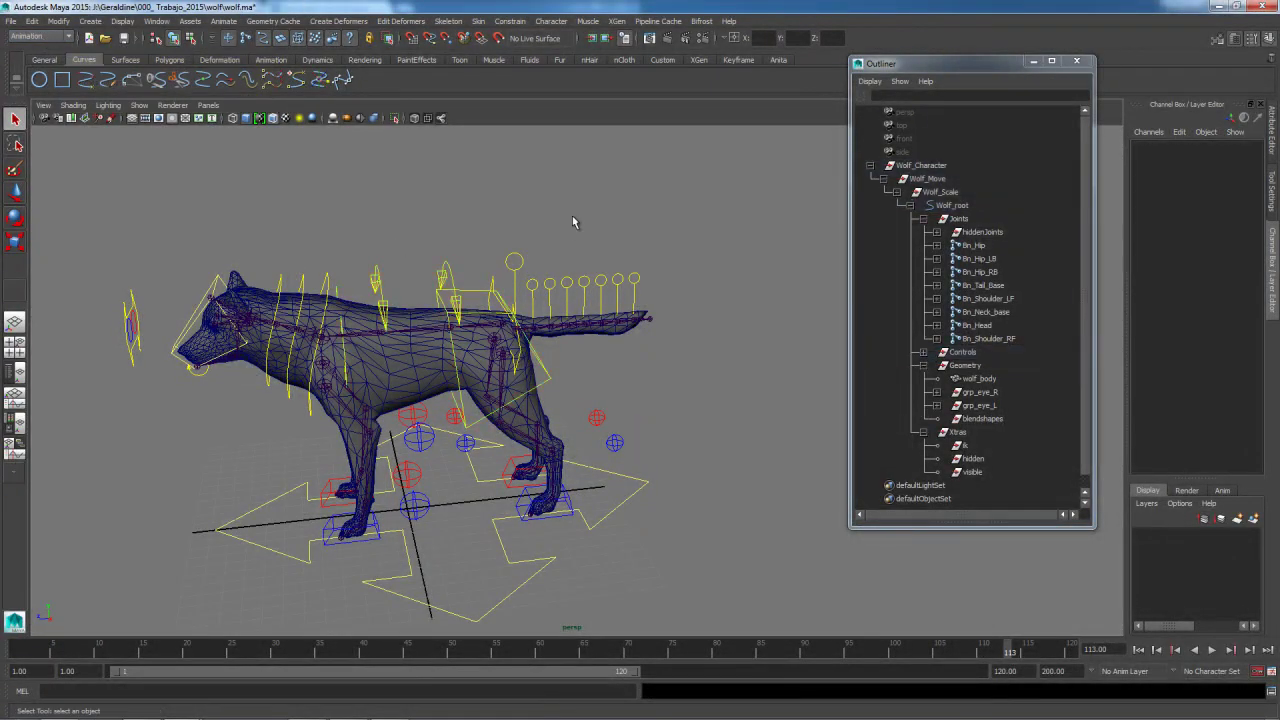
click(548, 382)
alt+middle_drag(491, 443, 597, 405)
alt+drag(597, 405, 469, 424)
alt+middle_drag(469, 424, 398, 496)
alt+right_drag(398, 496, 480, 443)
alt+drag(480, 443, 557, 446)
alt+middle_drag(557, 446, 583, 401)
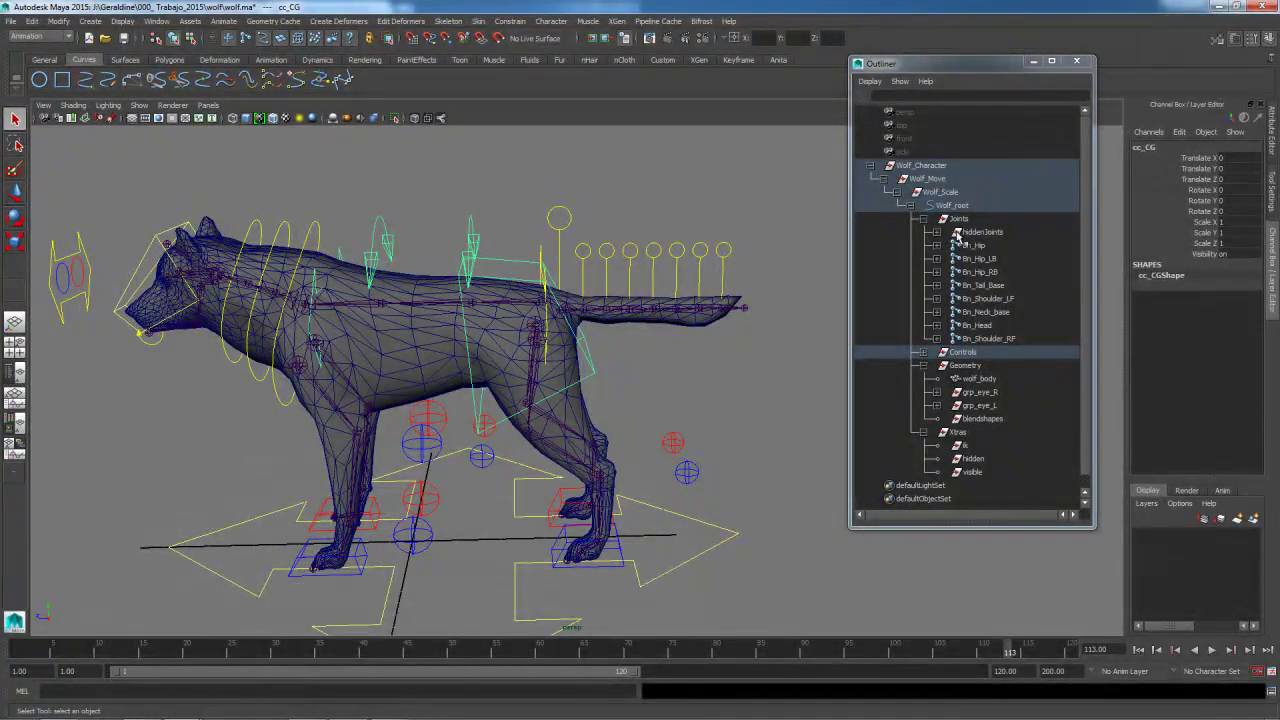
click(966, 248)
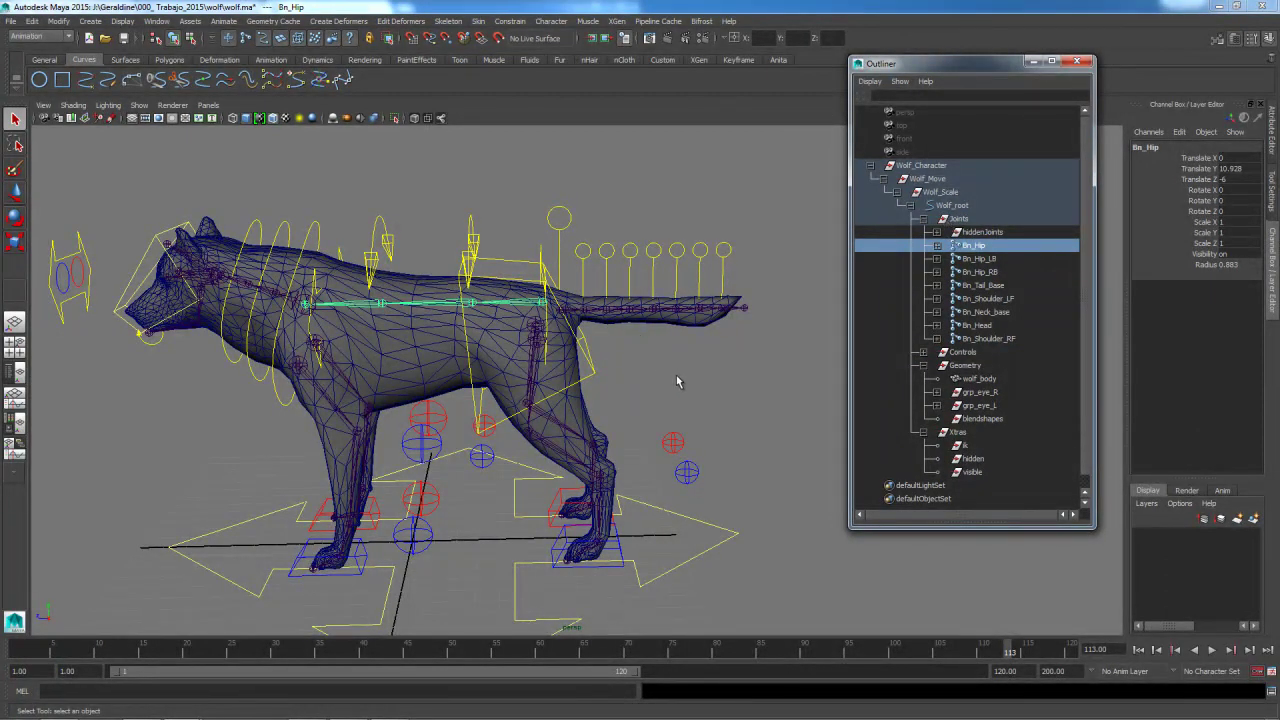
click(590, 368)
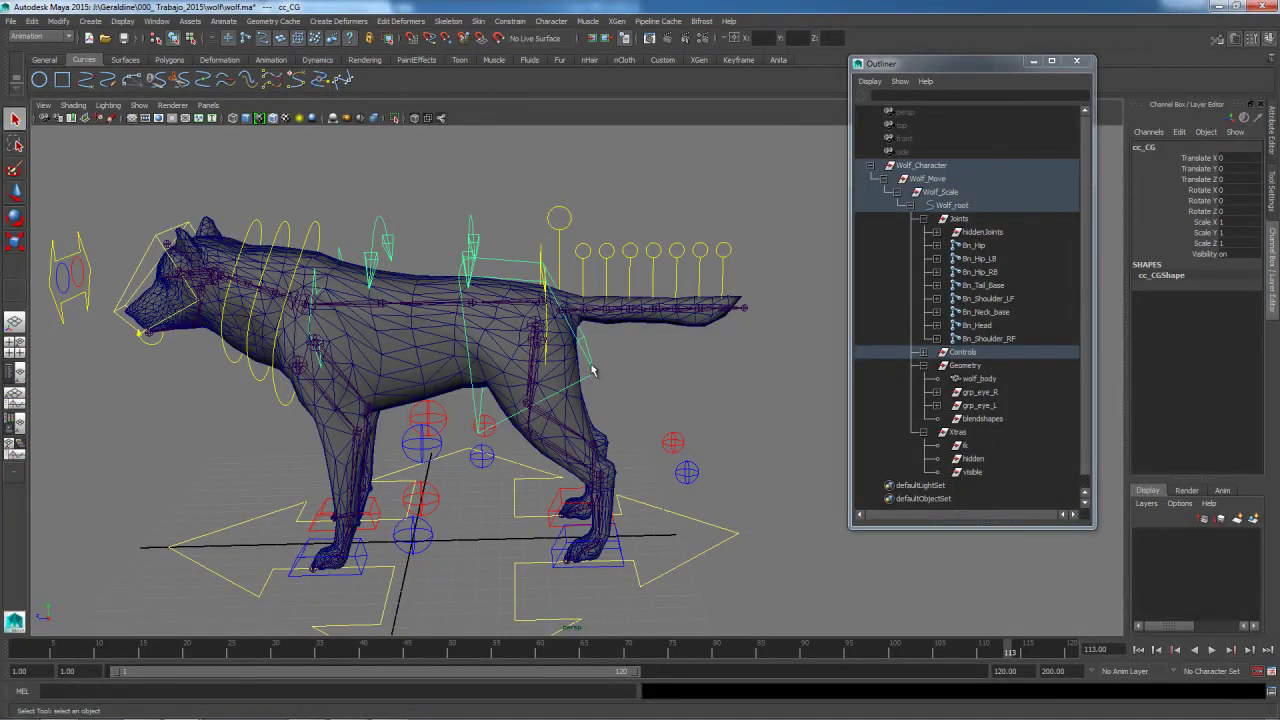
click(527, 308)
click(527, 194)
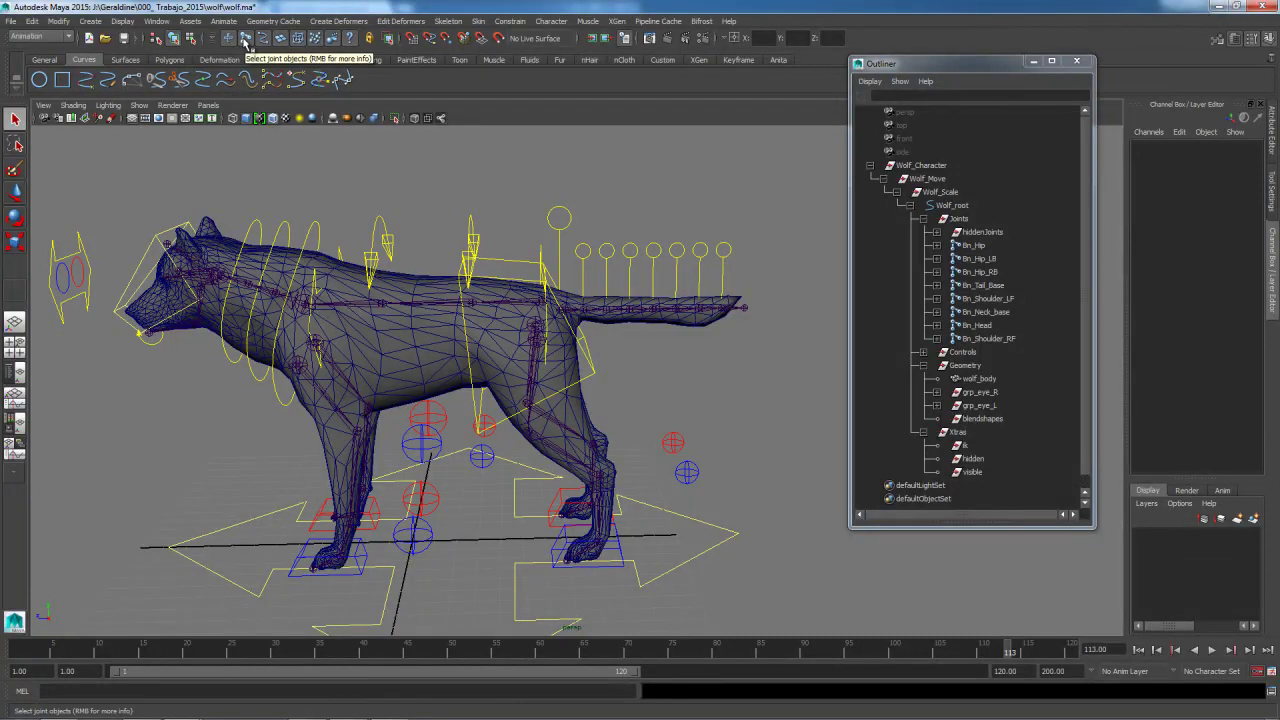
click(283, 42)
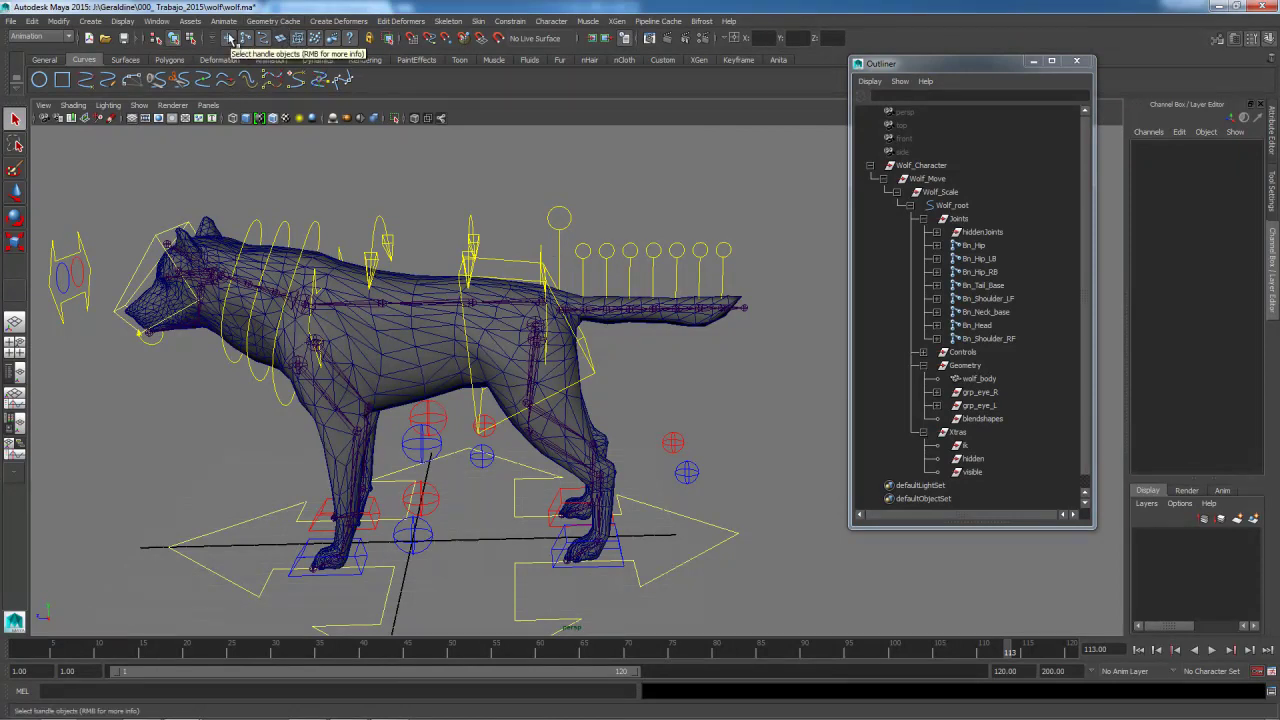
drag(219, 30, 367, 54)
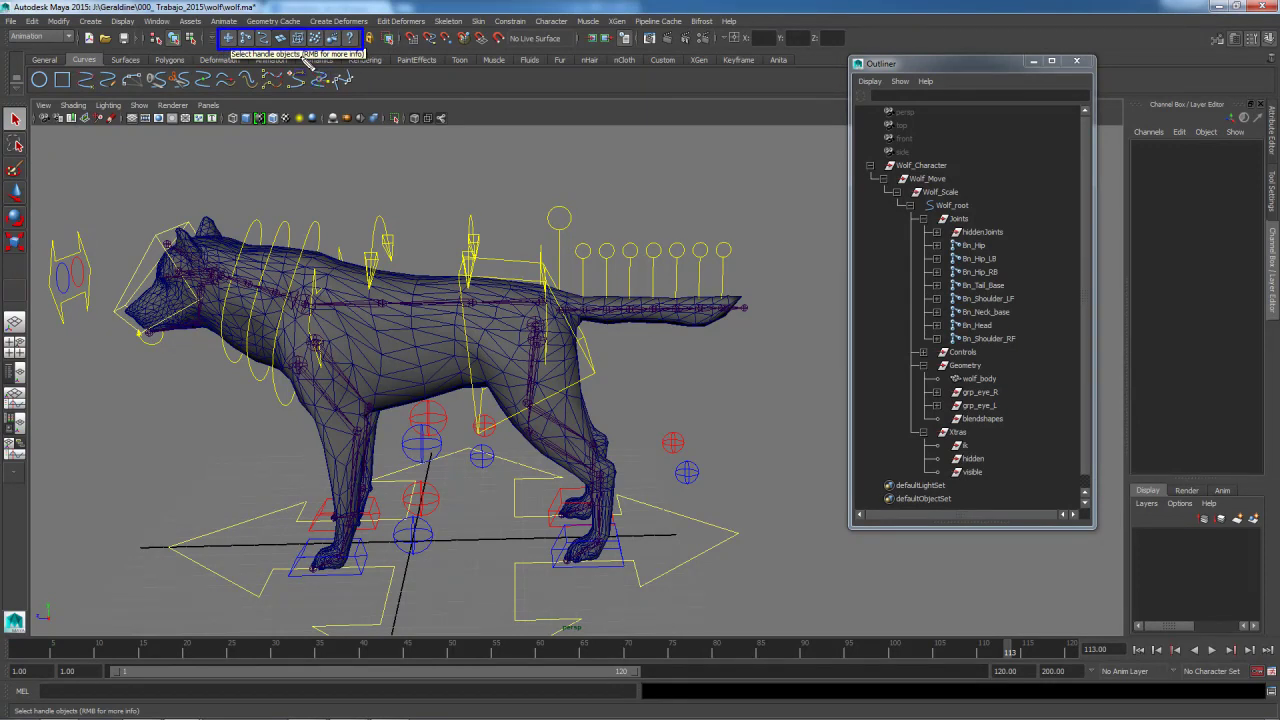
key(Escape)
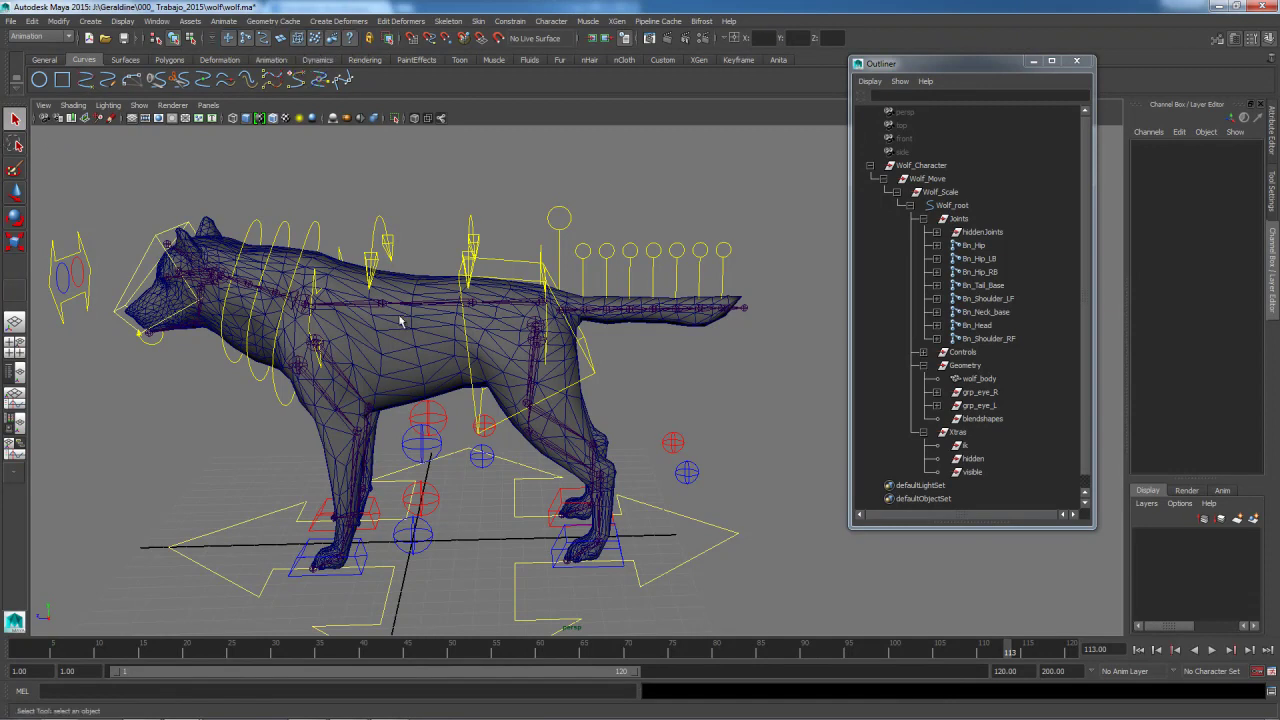
Parent-constrain the Bn_Hip joint to the cc_CG control with the constraint options reset to their defaults
click(514, 285)
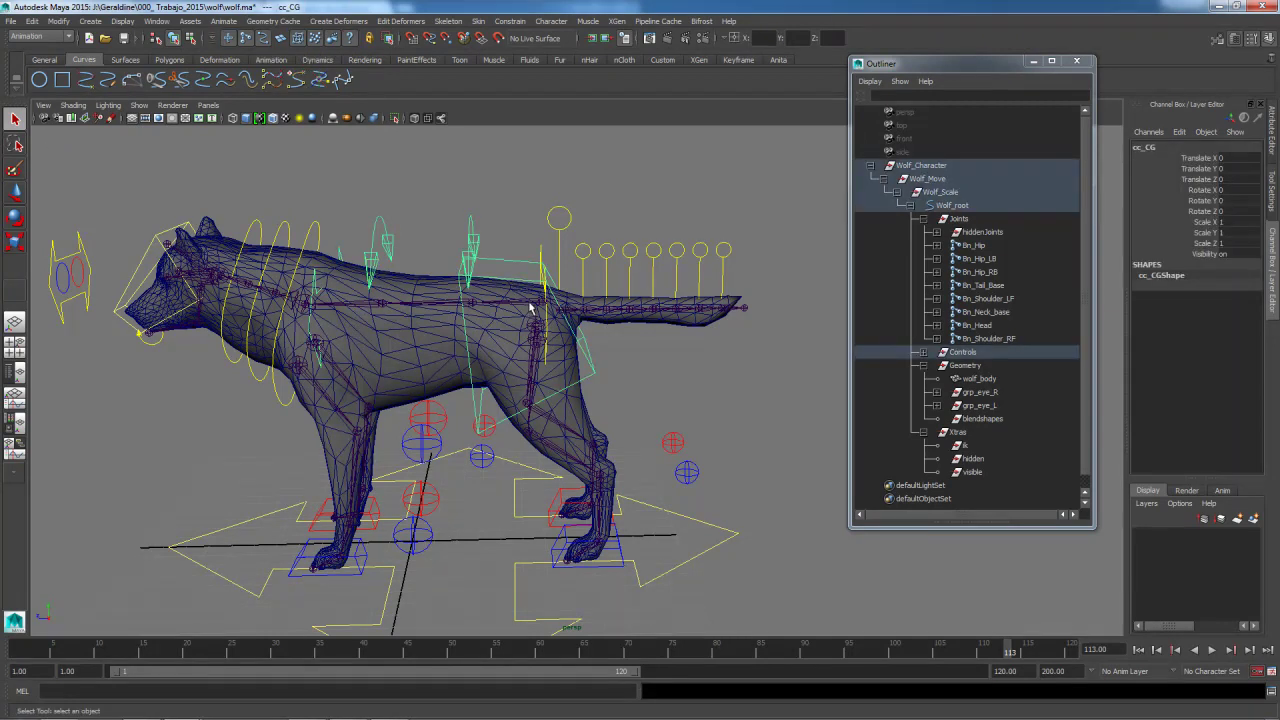
click(530, 308)
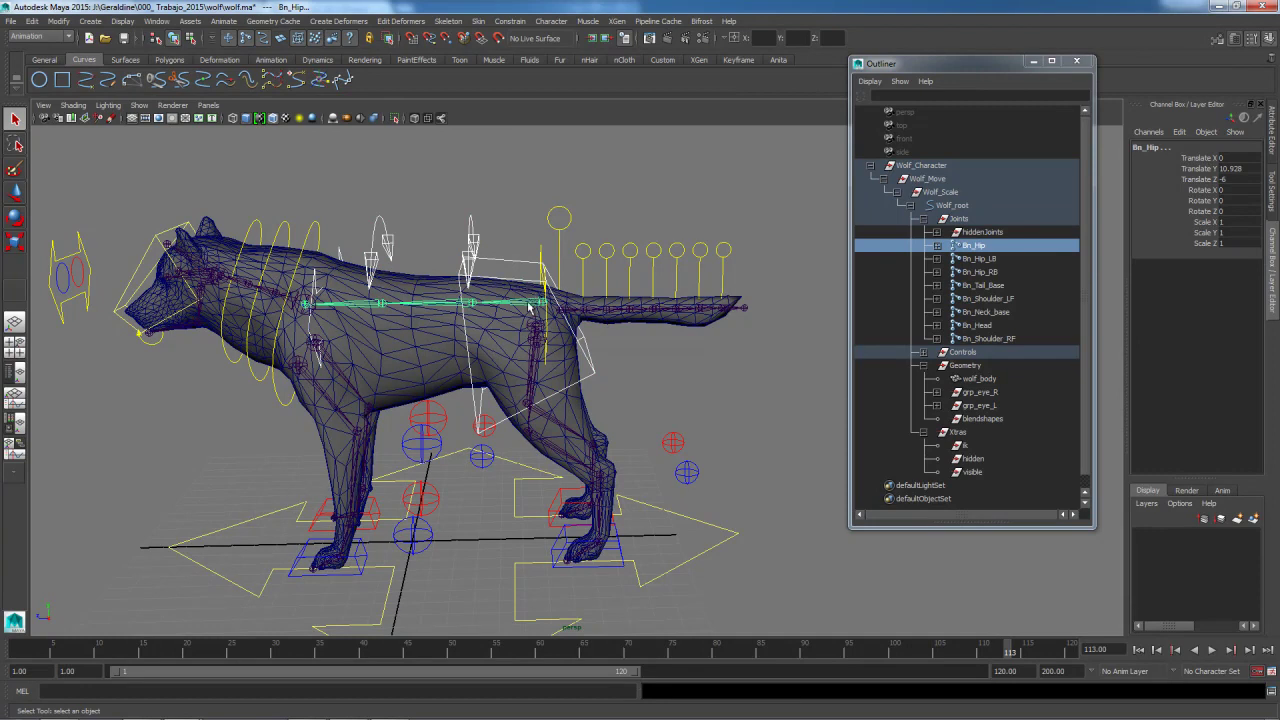
click(510, 21)
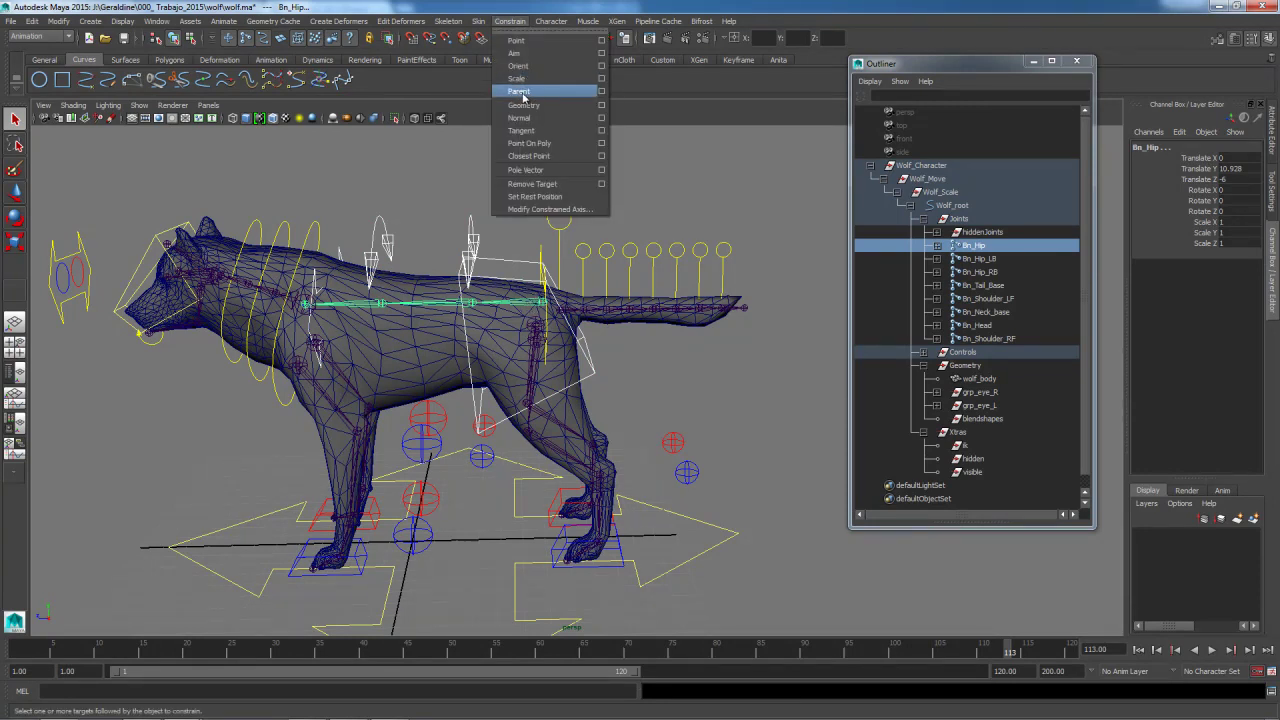
click(601, 91)
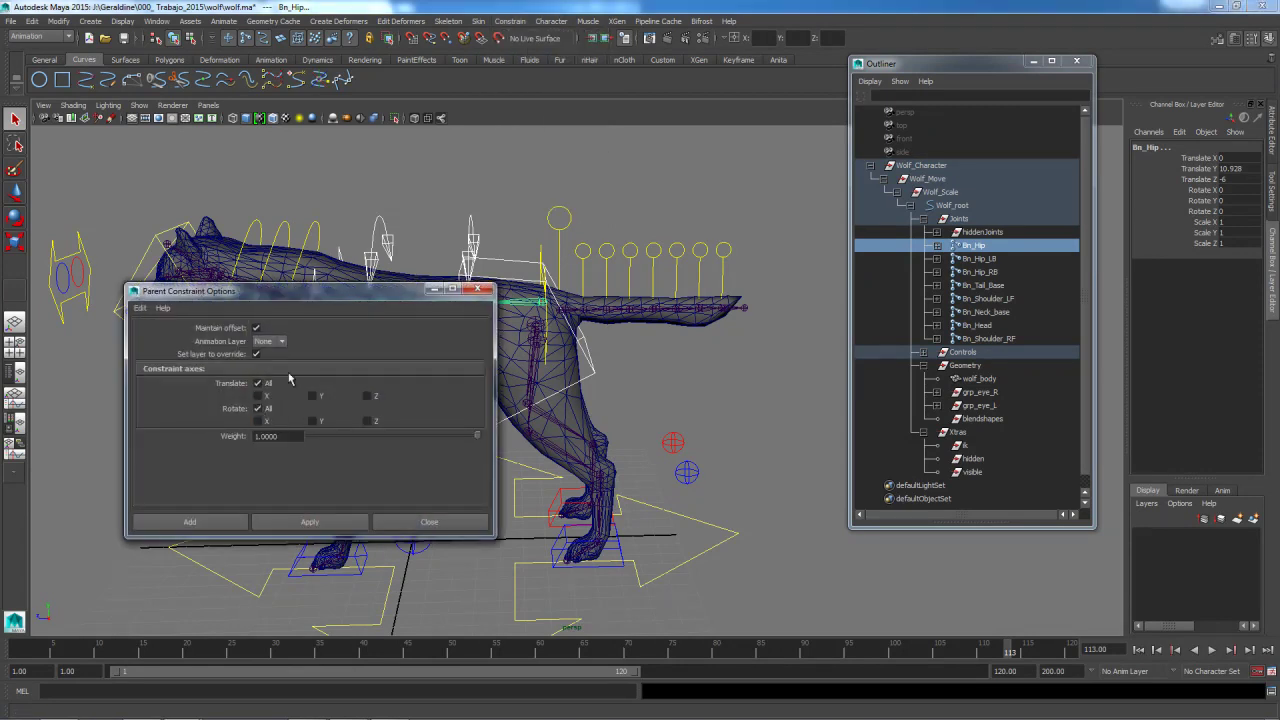
click(141, 308)
click(154, 334)
click(210, 523)
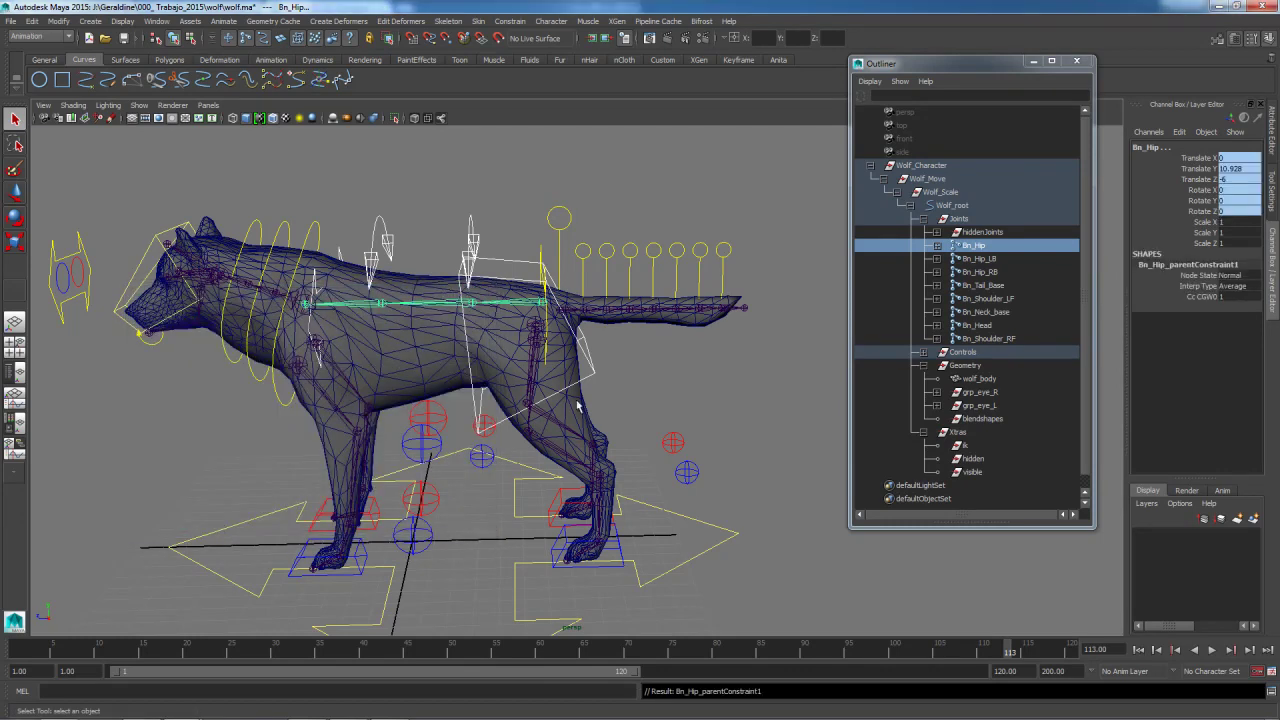
Test the Bn_Hip constraint by rotating and moving the cc_CG control, undoing each transformation
click(592, 374)
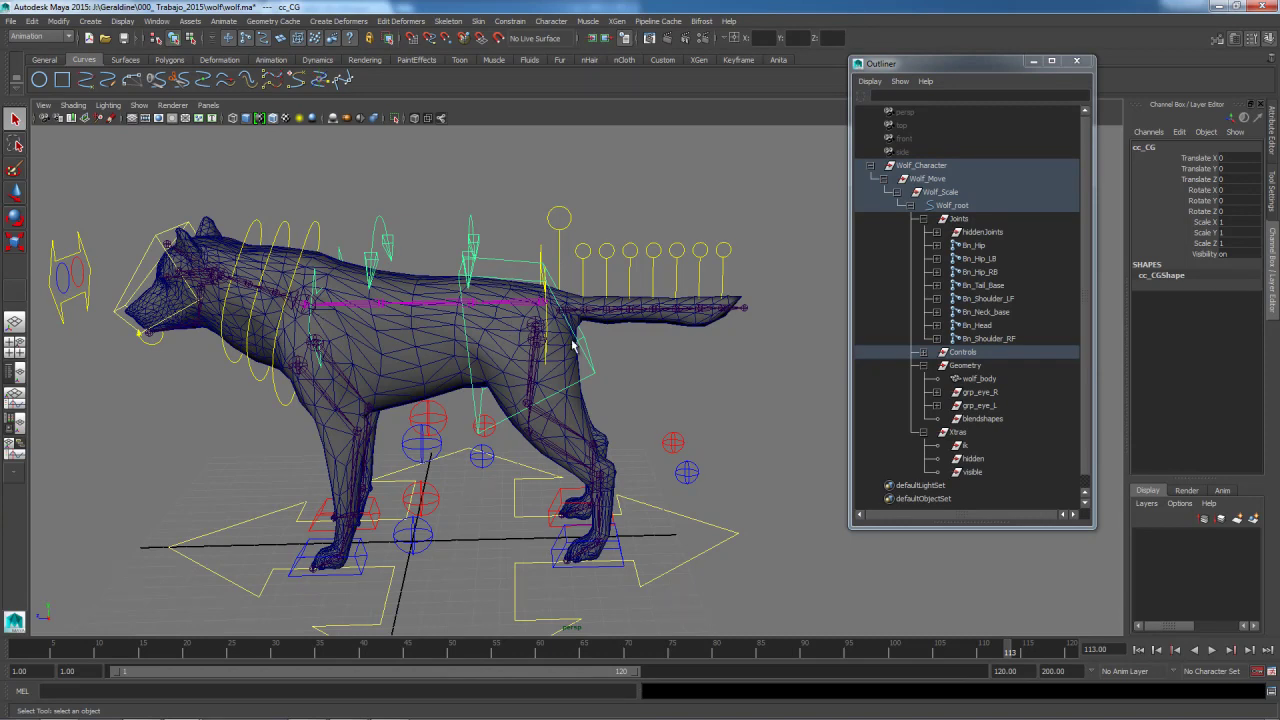
key(e)
drag(500, 272, 566, 314)
key(ctrl+z)
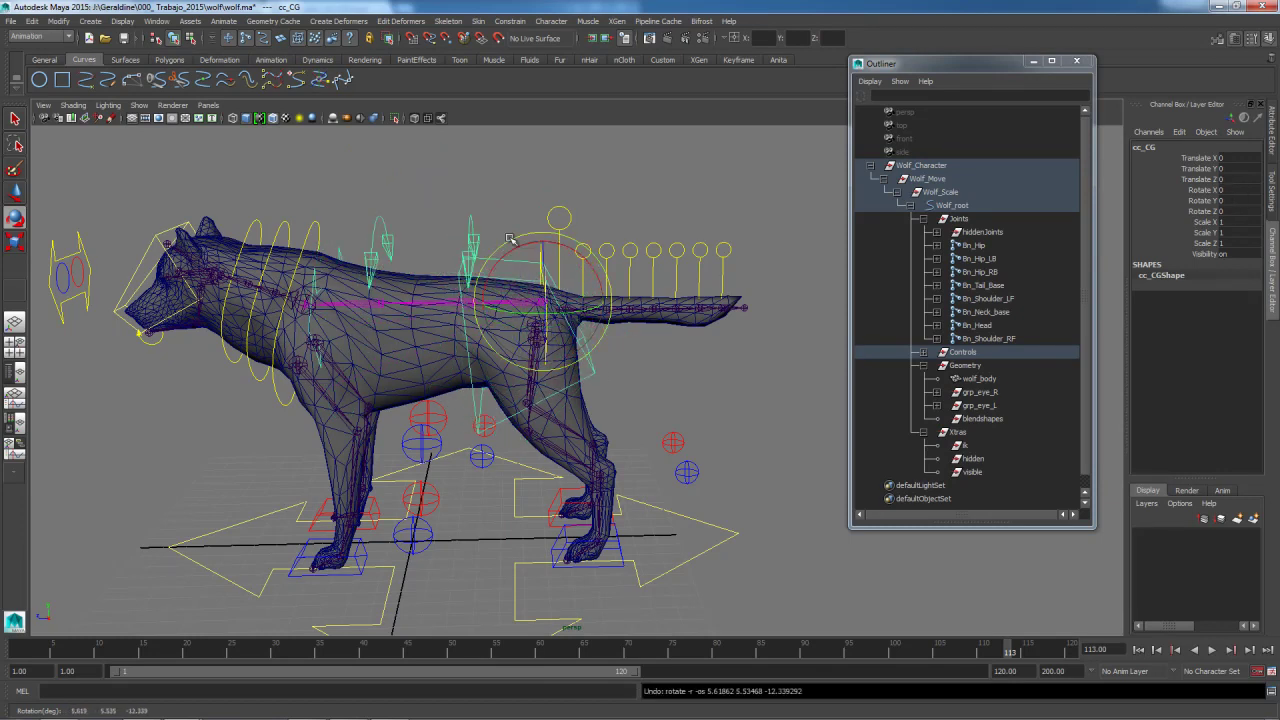
key(w)
mouse_move(544, 246)
mouse_down()
mouse_move(544, 257)
mouse_move(545, 228)
mouse_up()
key(ctrl+z)
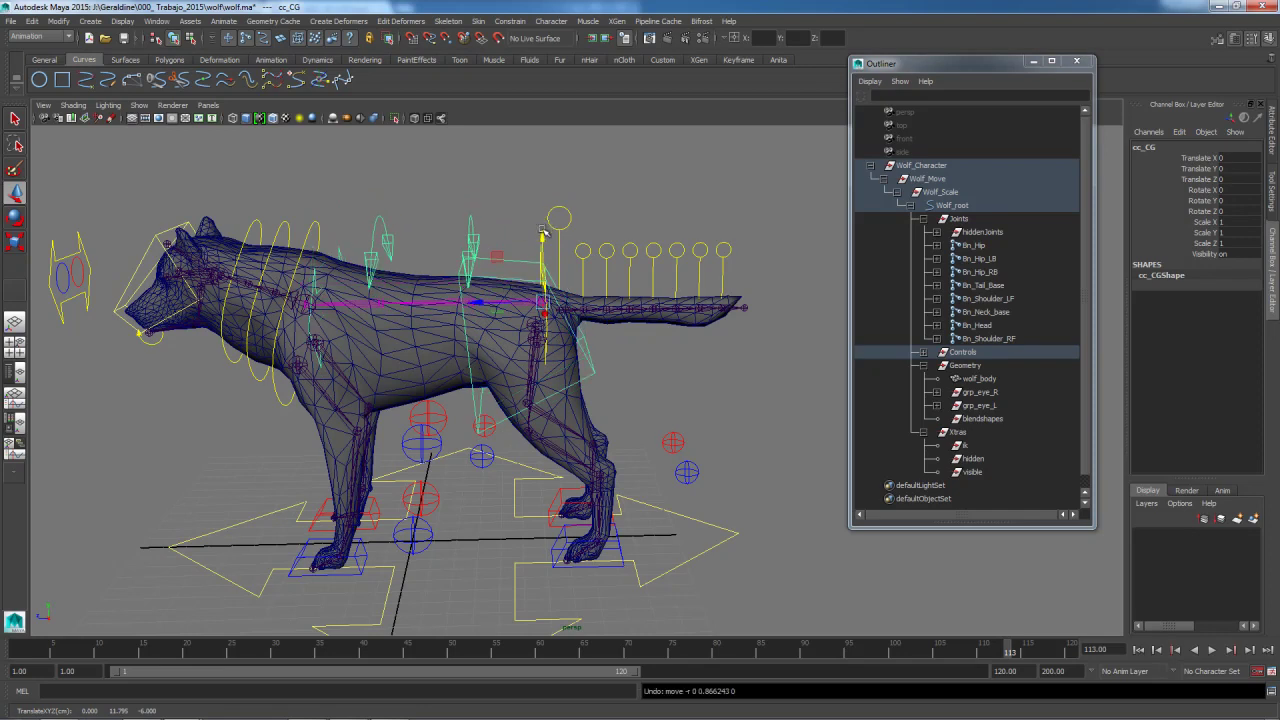
Test scaling the cc_CG control, undo the scaling, and clear the selection
key(r)
drag(543, 305, 496, 307)
key(ctrl+z)
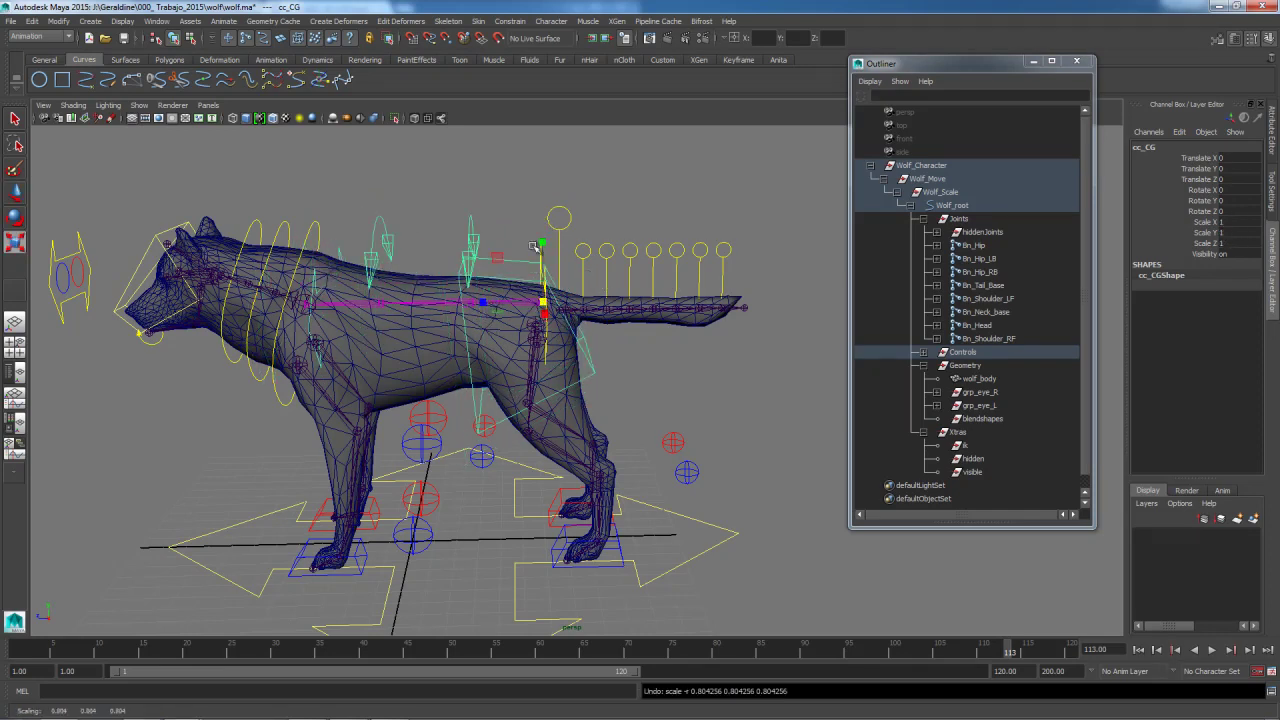
click(552, 178)
Find the cc_Hip control's parent group under Controls in the hierarchy and select grp_cc_Hip
click(516, 259)
alt+drag(570, 340, 480, 394)
alt+right_drag(480, 394, 528, 414)
alt+middle_drag(520, 408, 606, 409)
alt+right_drag(606, 409, 629, 446)
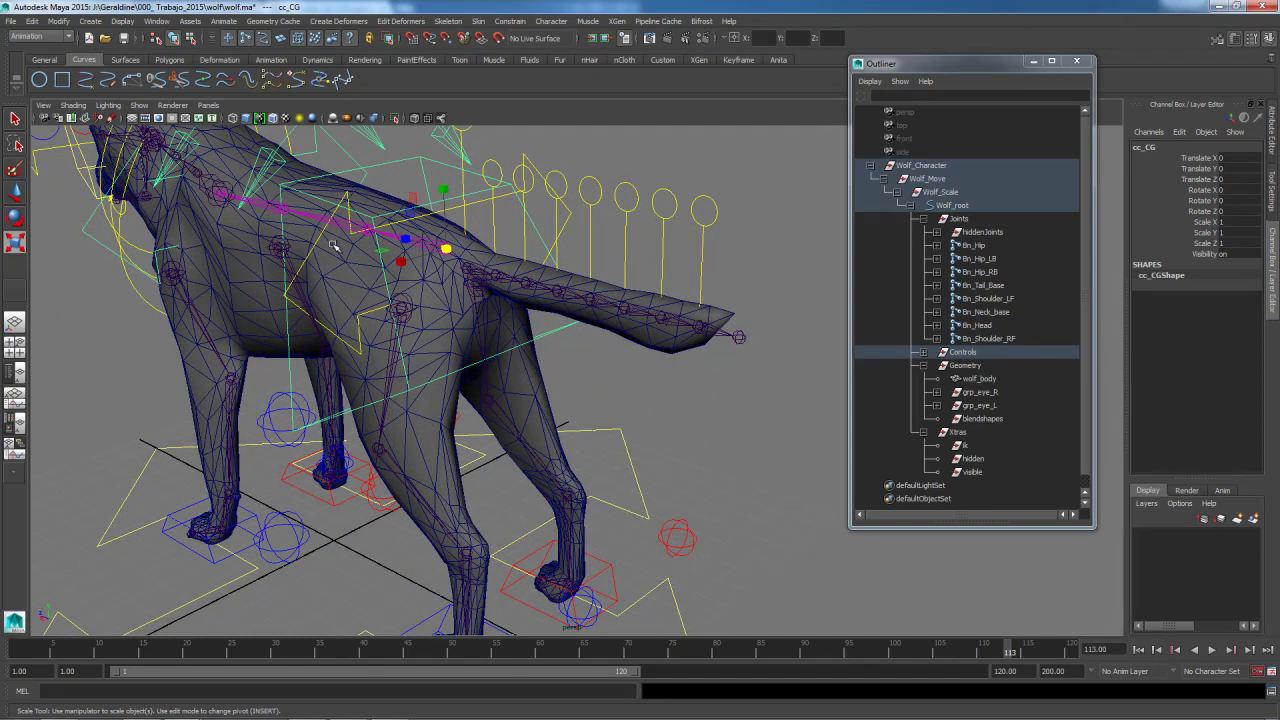
click(310, 253)
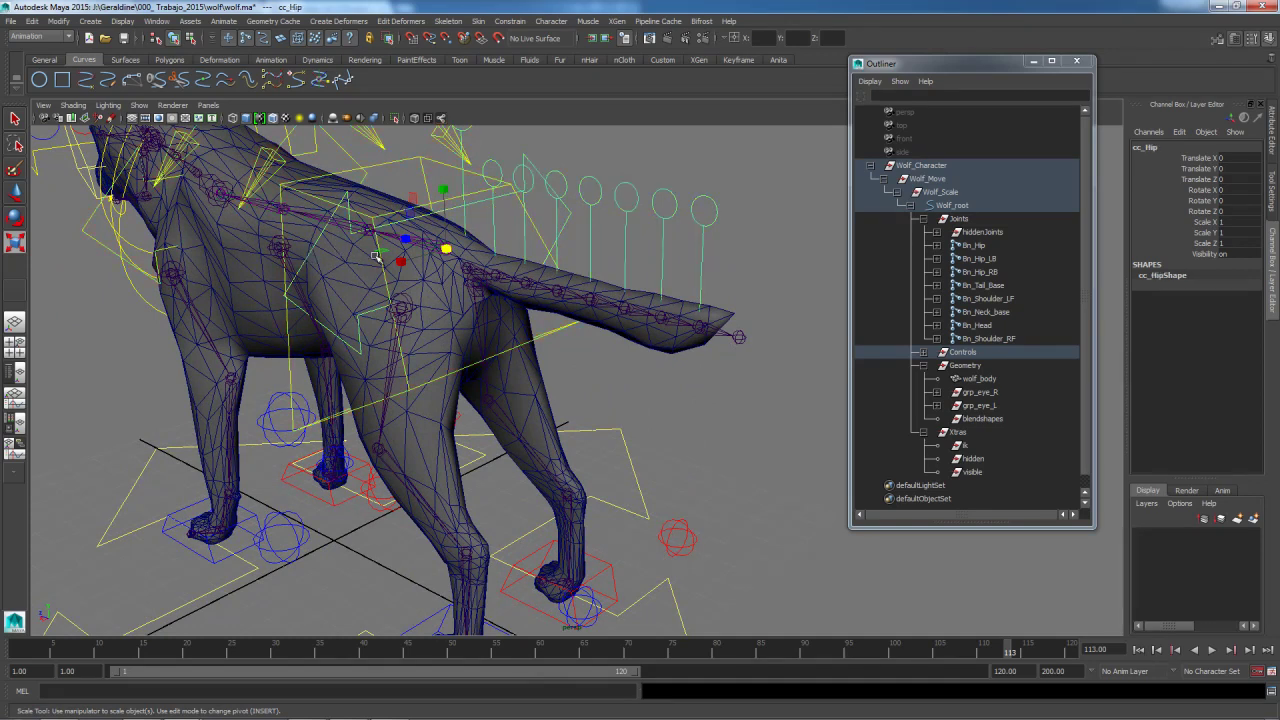
click(923, 352)
scroll(930, 330, down, 2)
click(938, 272)
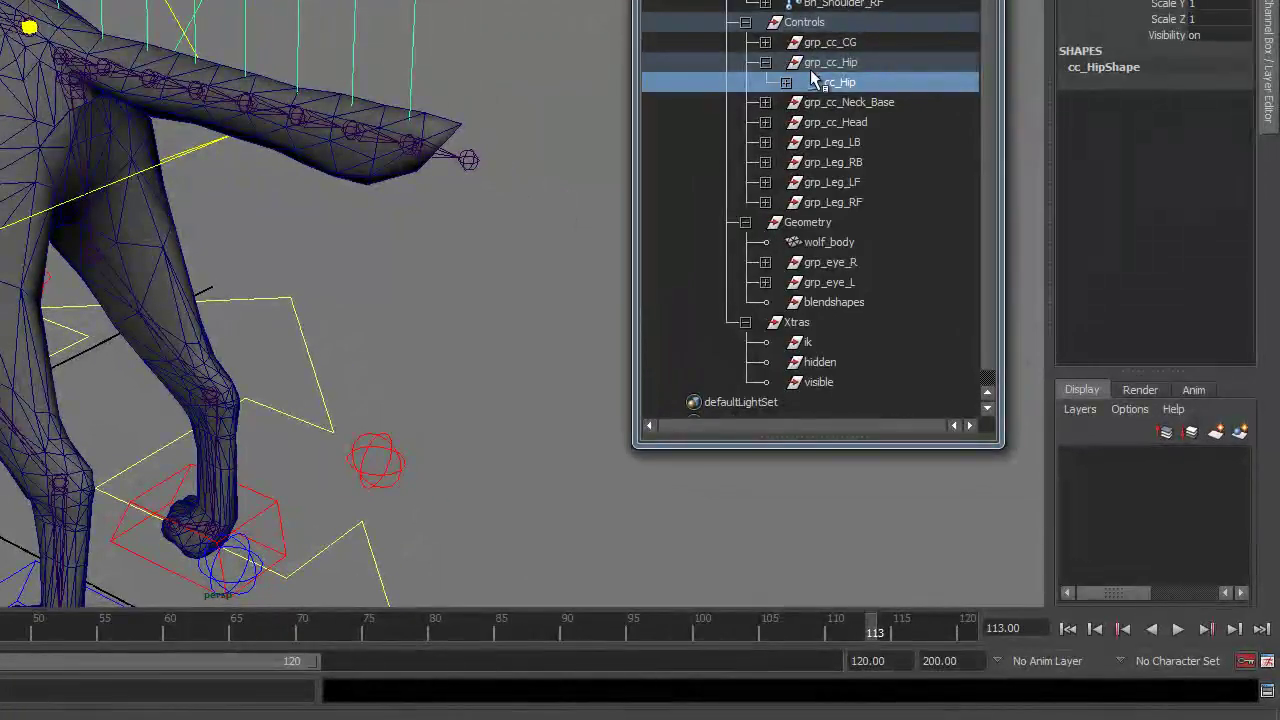
click(843, 64)
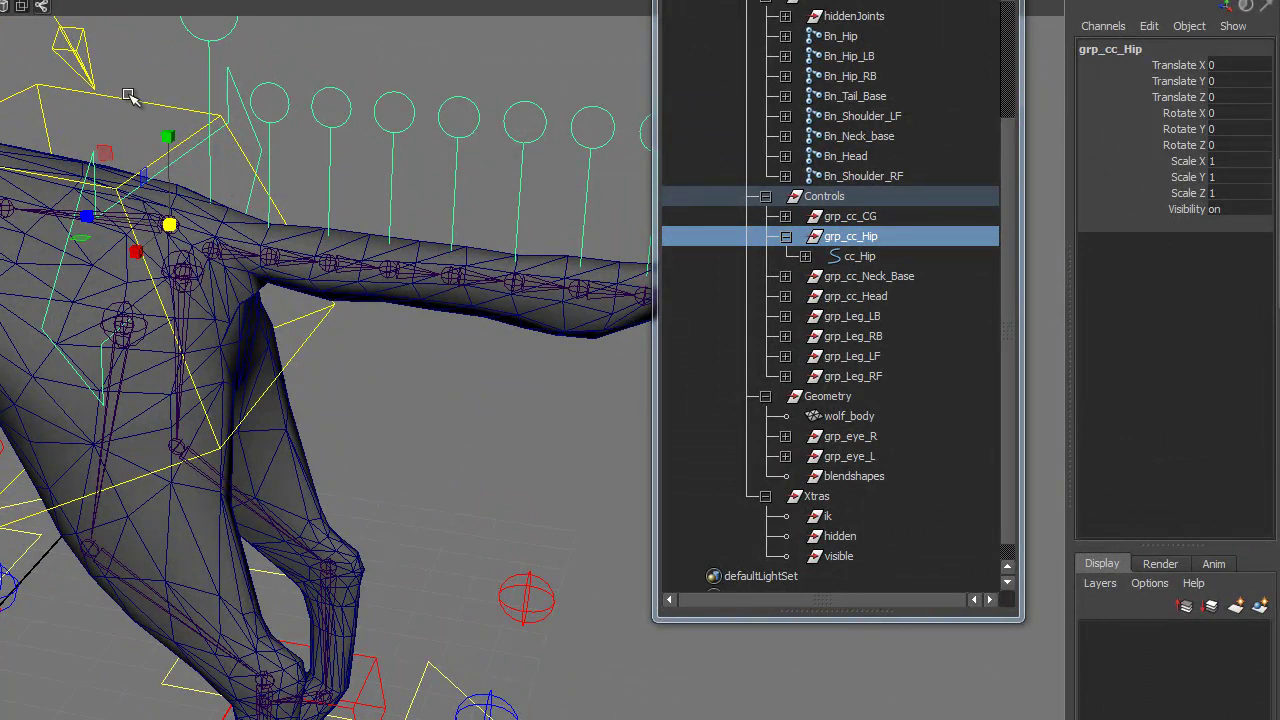
Parent-constrain the grp_cc_Hip group to the cc_CG control
click(129, 105)
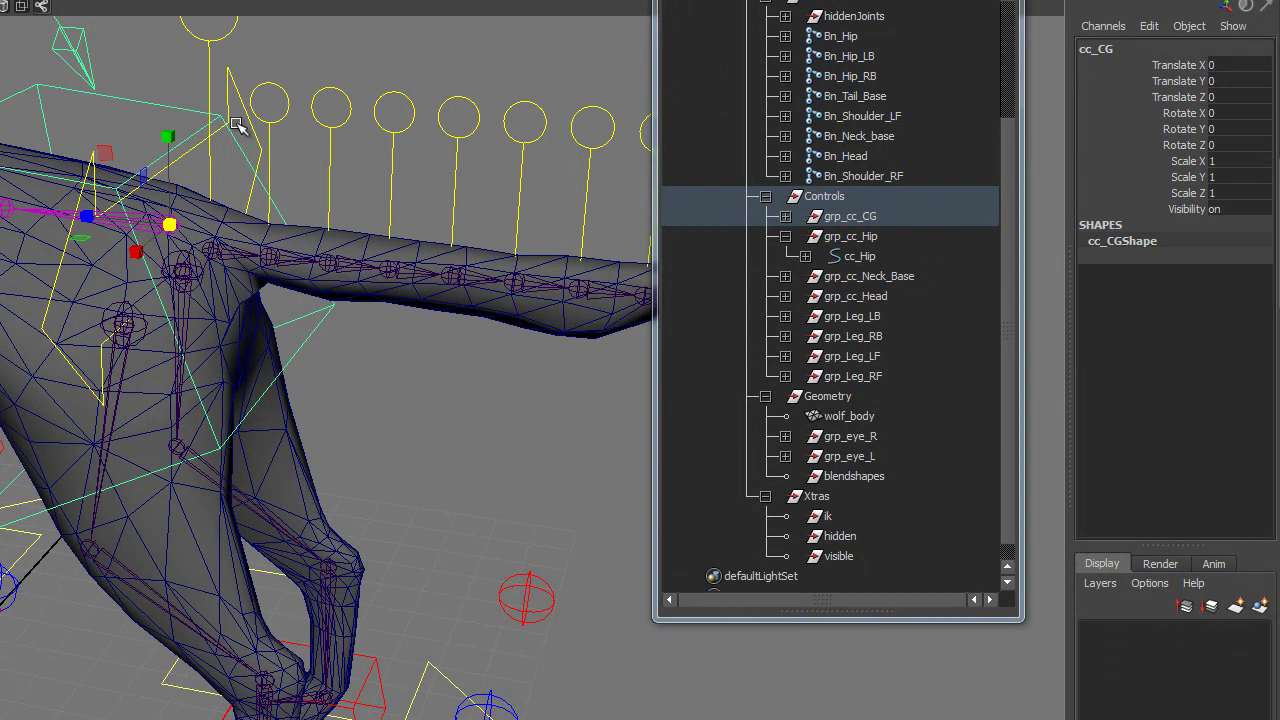
click(868, 240)
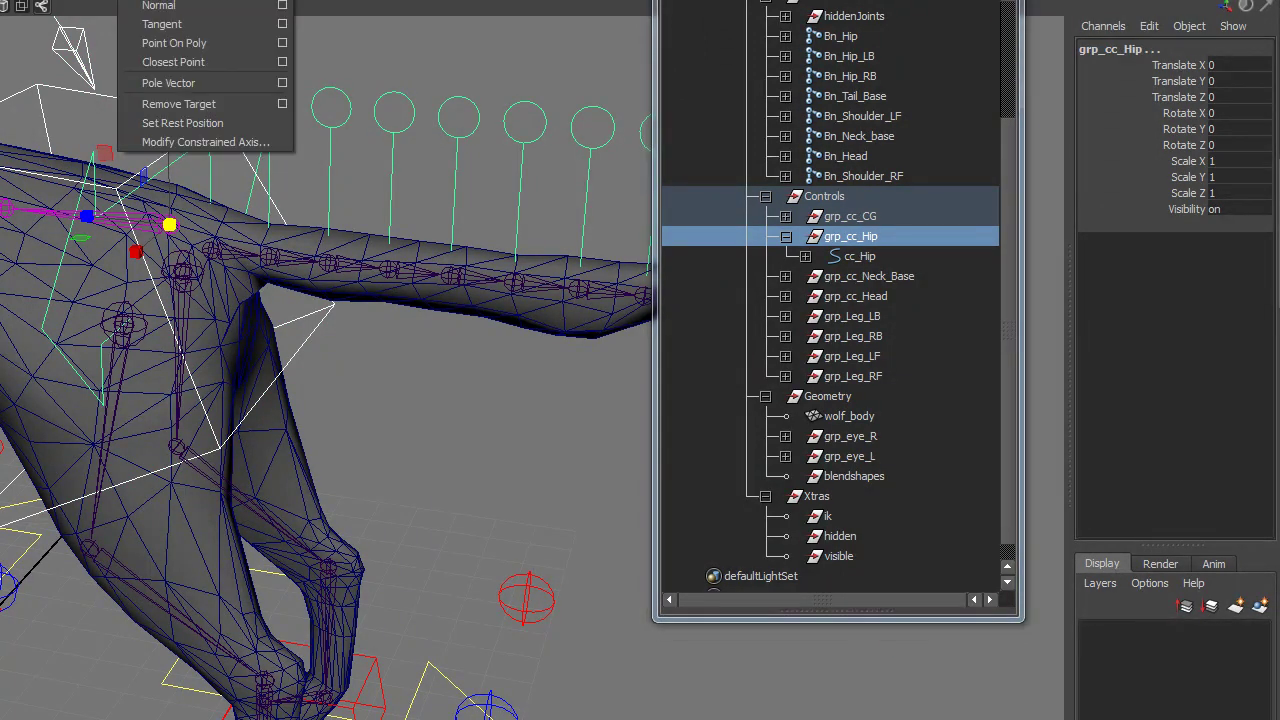
click(160, 0)
Test the grp_cc_Hip constraint by moving and rotating cc_CG, undo both transformations, and clear the selection
click(128, 98)
scroll(111, 246, down, 3)
alt+drag(111, 246, 128, 287)
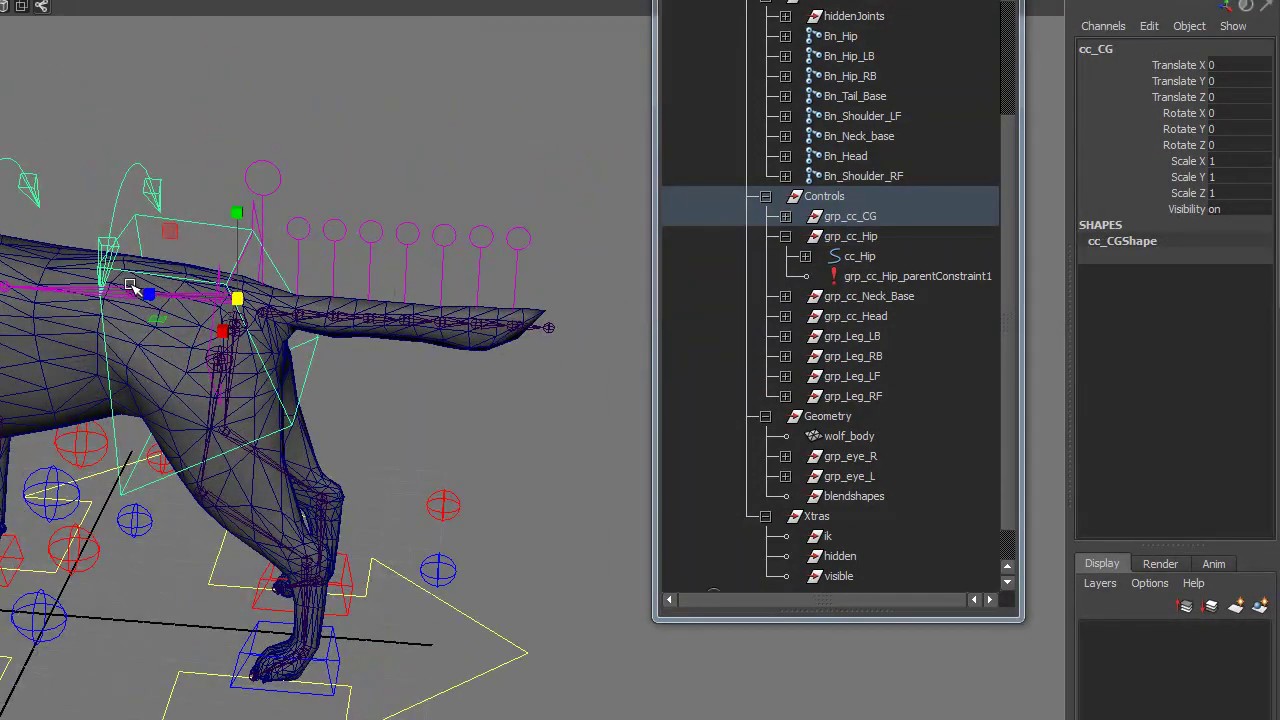
drag(243, 210, 253, 157)
key(ctrl+z)
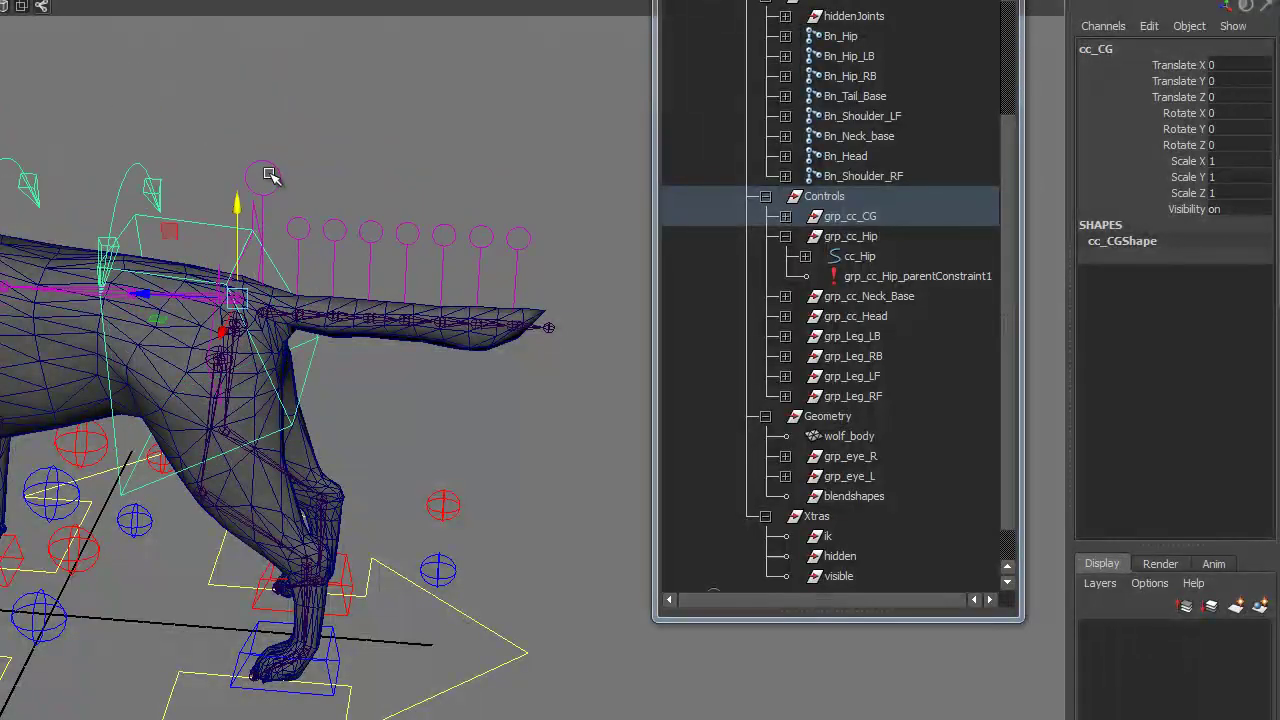
key(e)
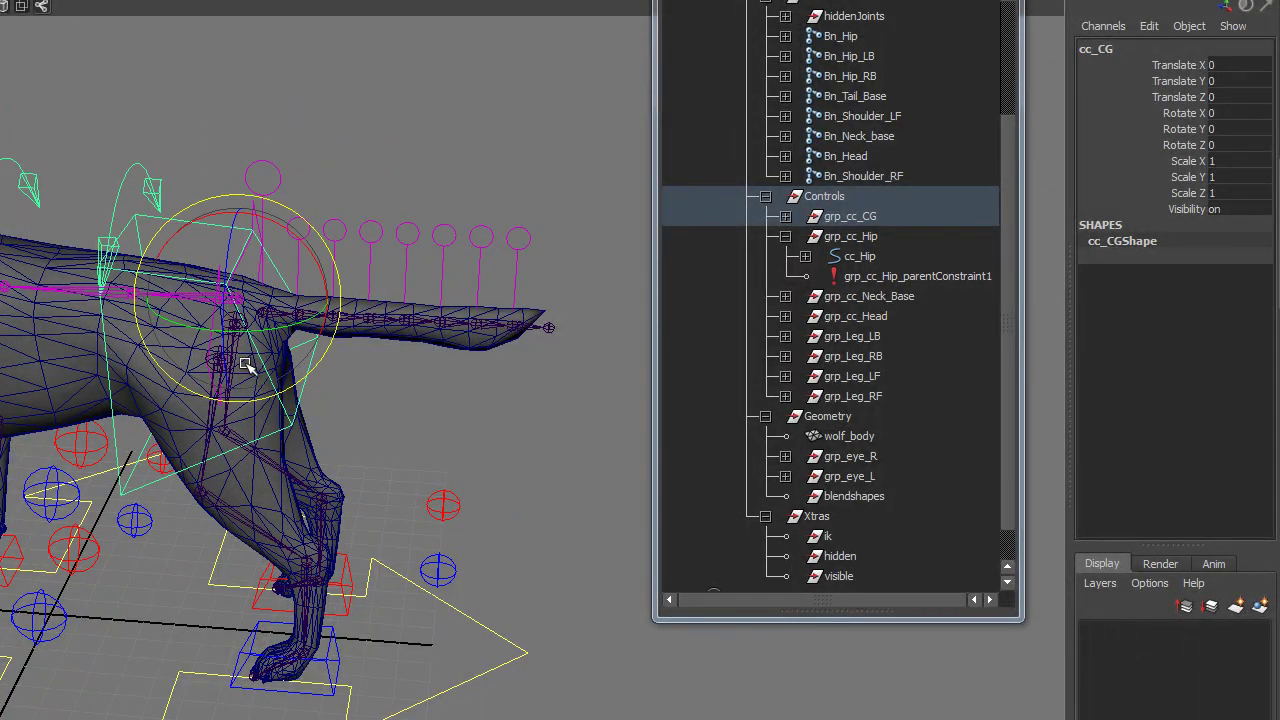
drag(283, 232, 253, 212)
key(ctrl+z)
click(274, 117)
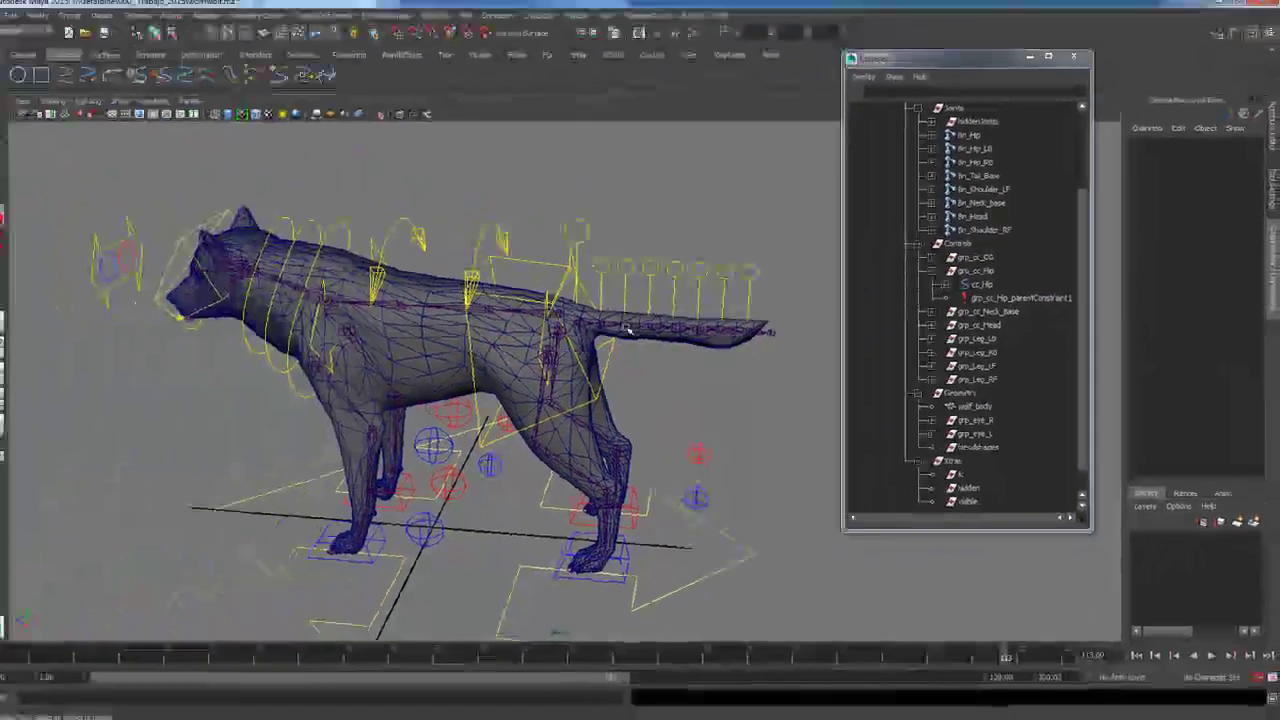
Examine the cc_Hip control and the hip joints up close around the wolf's hindquarters, then clear the selection
alt+drag(628, 329, 605, 341)
click(368, 62)
alt+drag(315, 135, 297, 87)
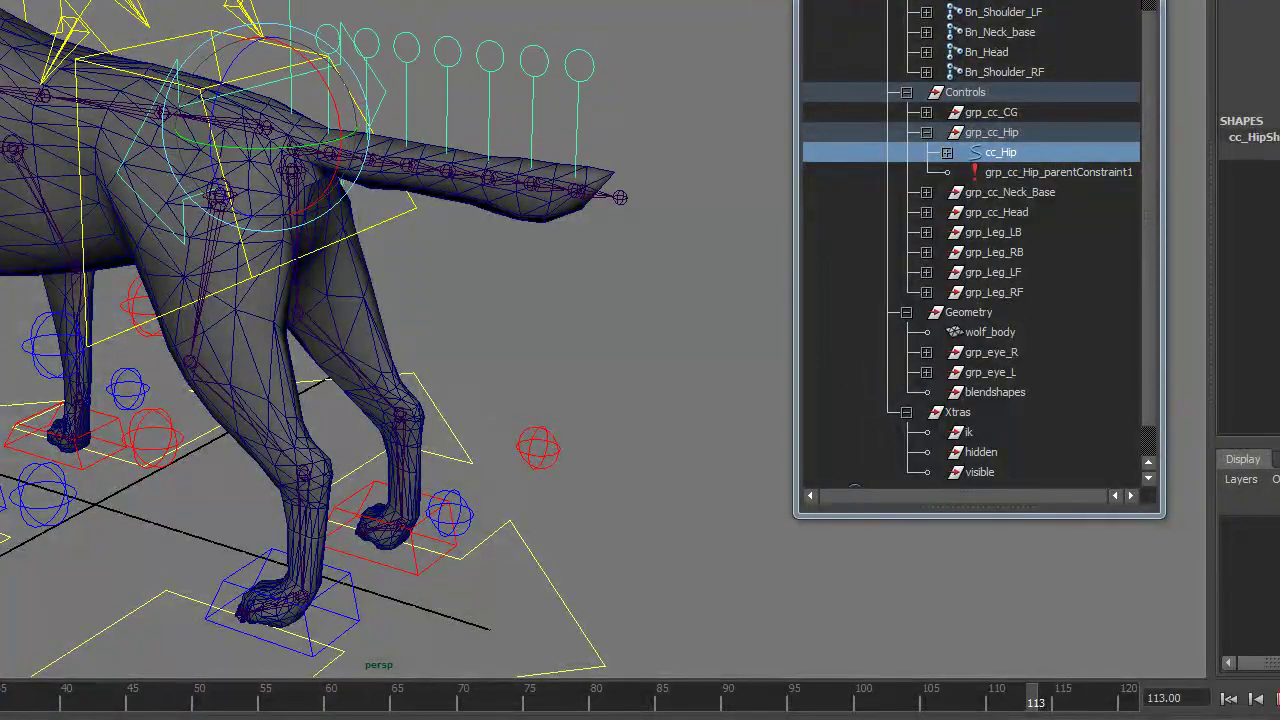
click(277, 36)
alt+drag(212, 110, 262, 122)
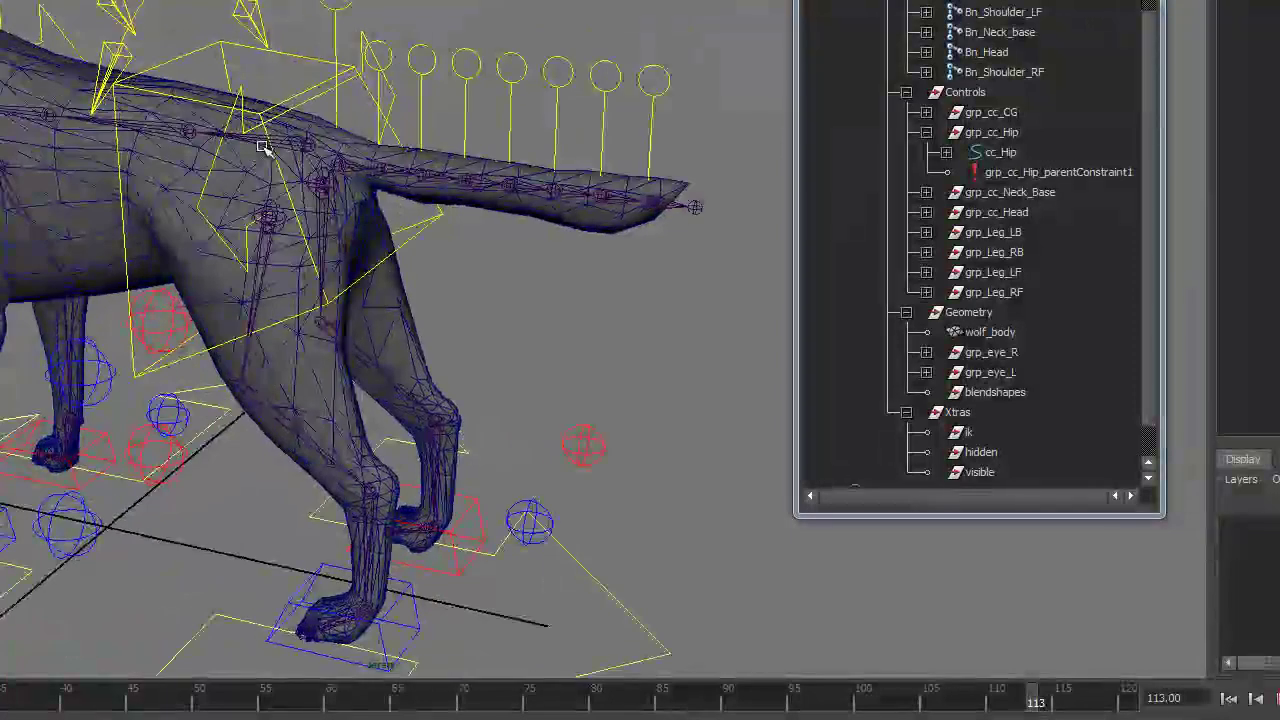
click(240, 92)
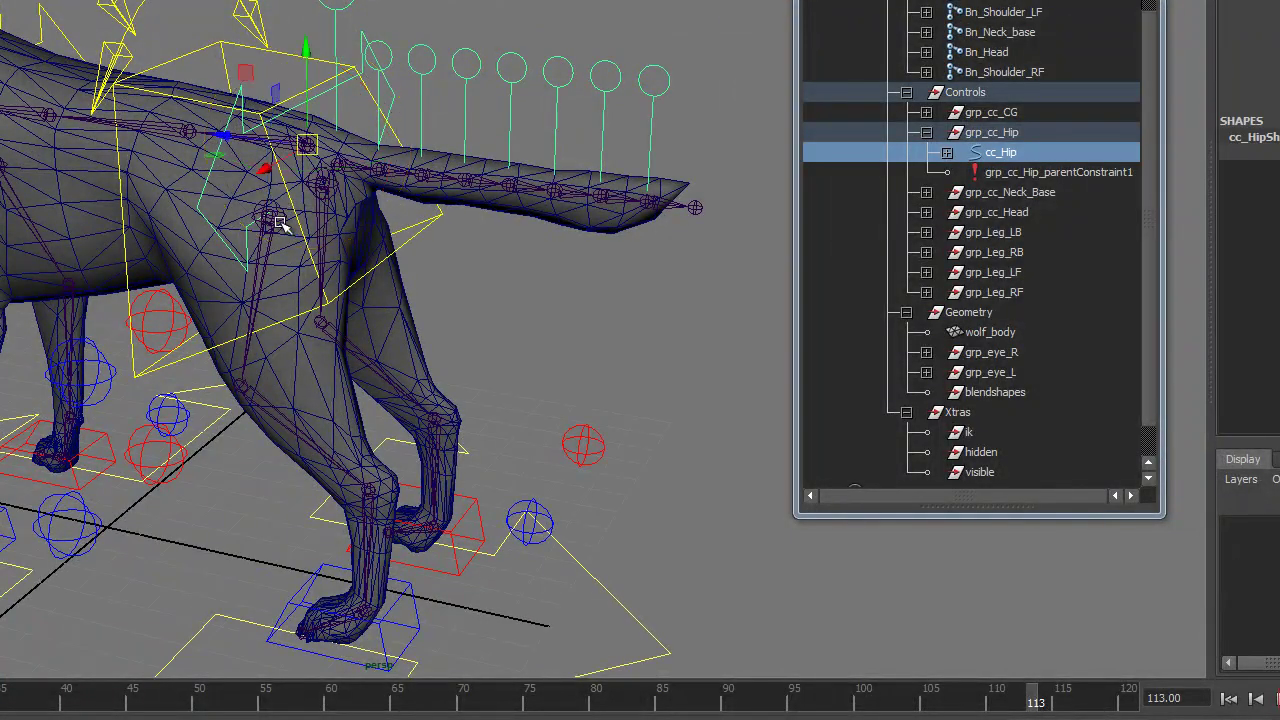
click(548, 346)
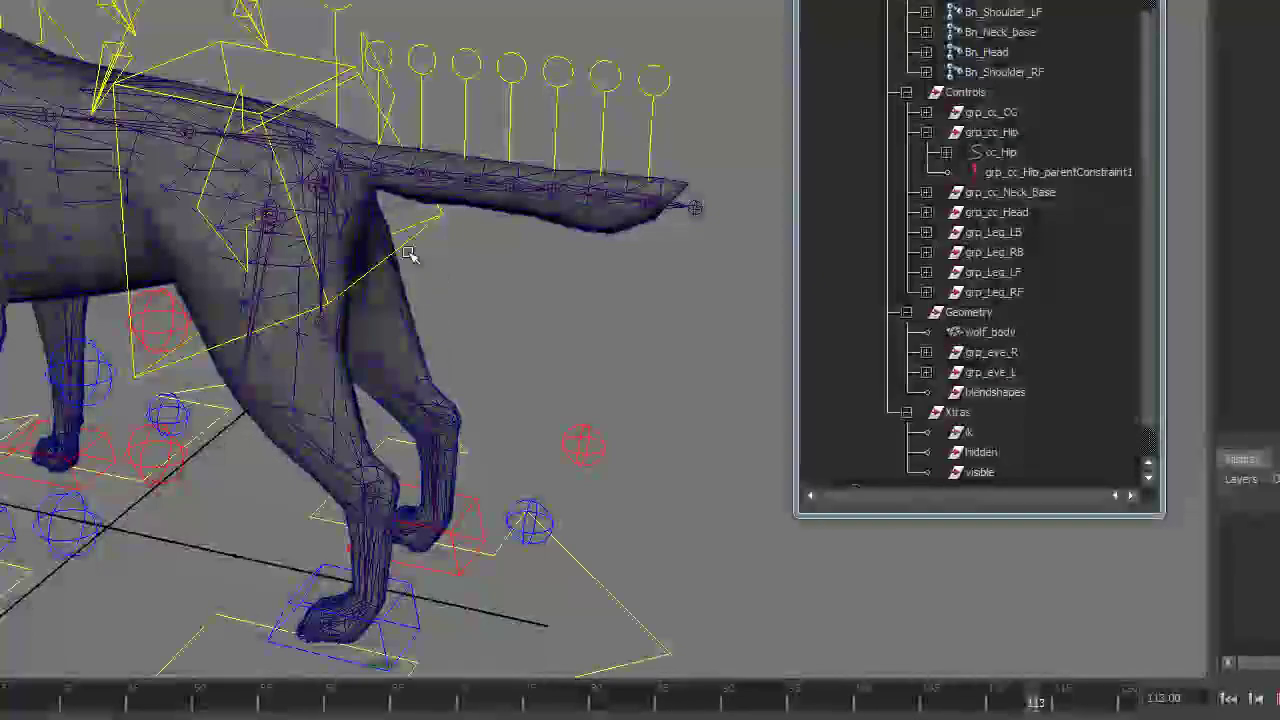
alt+middle_drag(437, 274, 360, 188)
alt+right_drag(360, 188, 484, 274)
alt+middle_drag(438, 215, 457, 377)
alt+right_drag(457, 377, 551, 423)
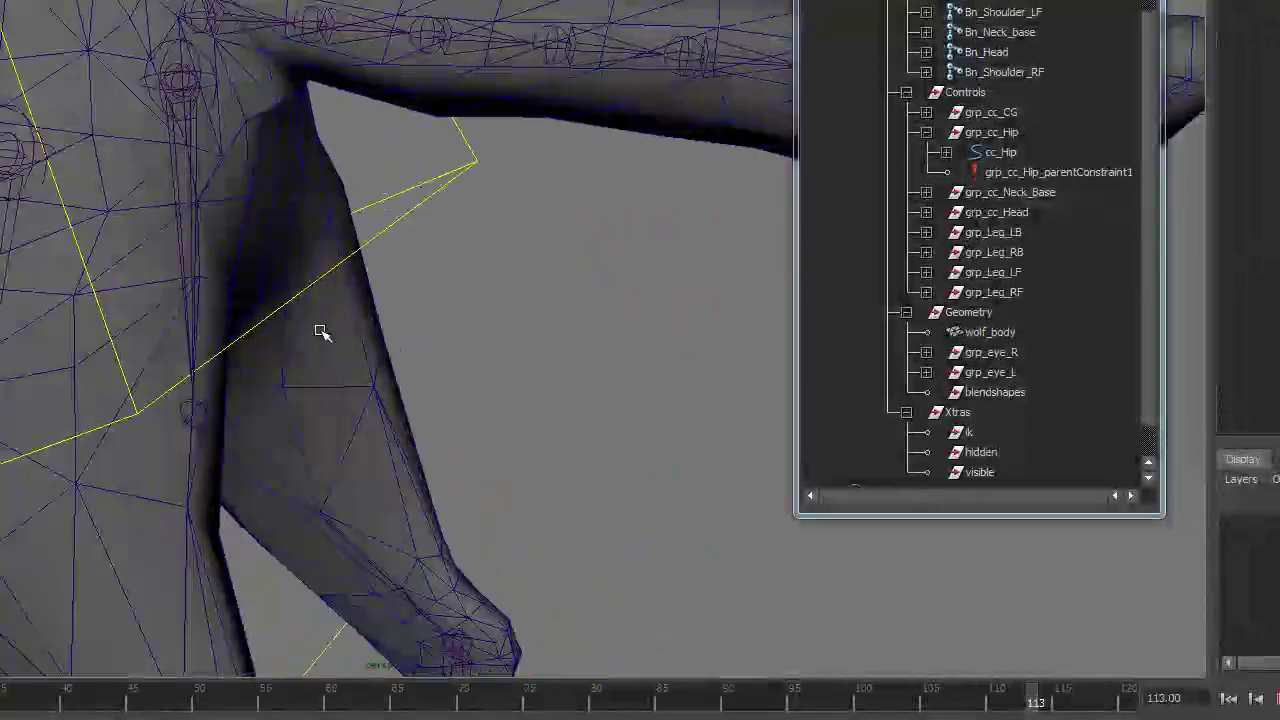
click(1, 103)
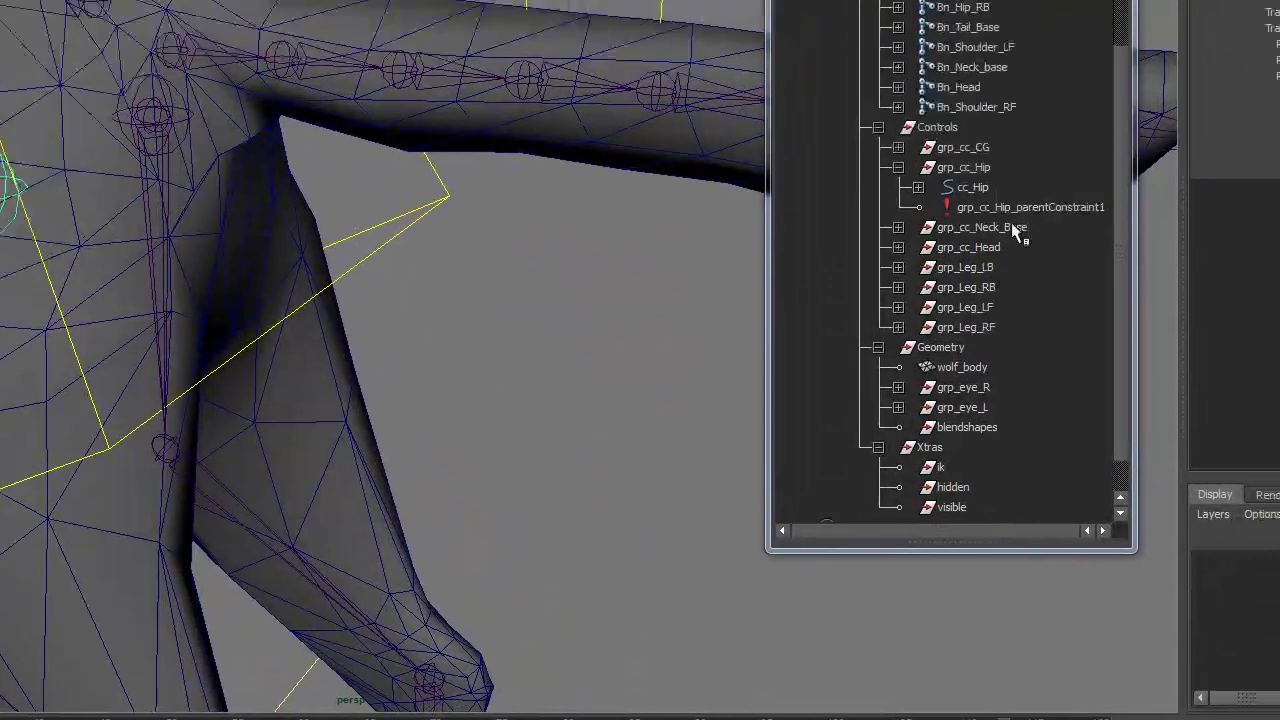
click(781, 88)
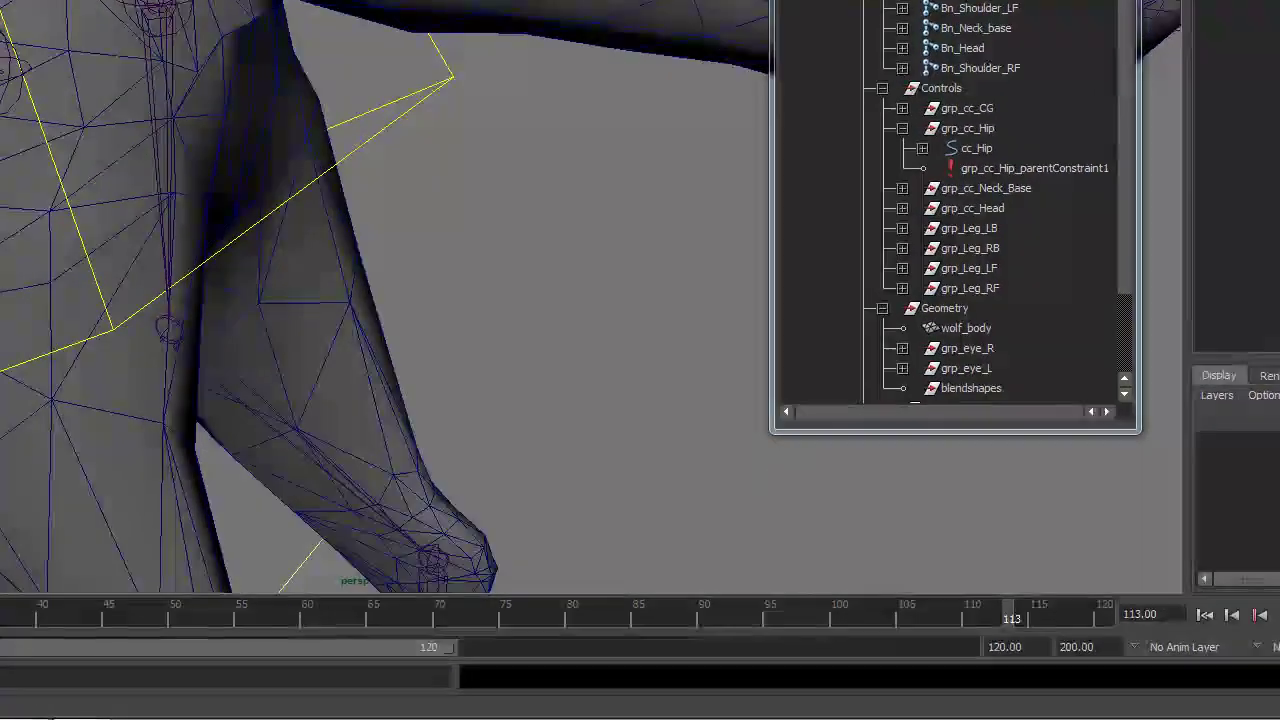
Point-constrain the Bn_Hip_LB joint to the hidden joint Jn_Hip_LB, with the constraint options reset to their defaults, and clear the selection
click(3, 88)
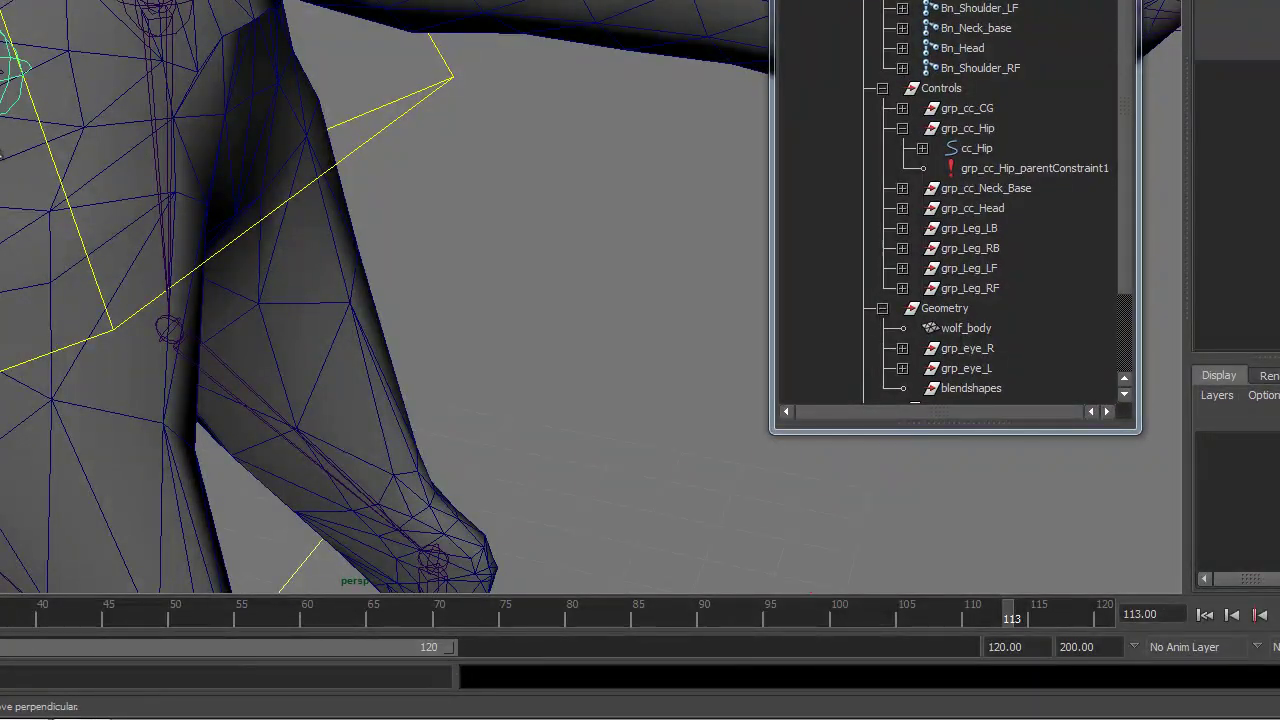
shift+click(0, 150)
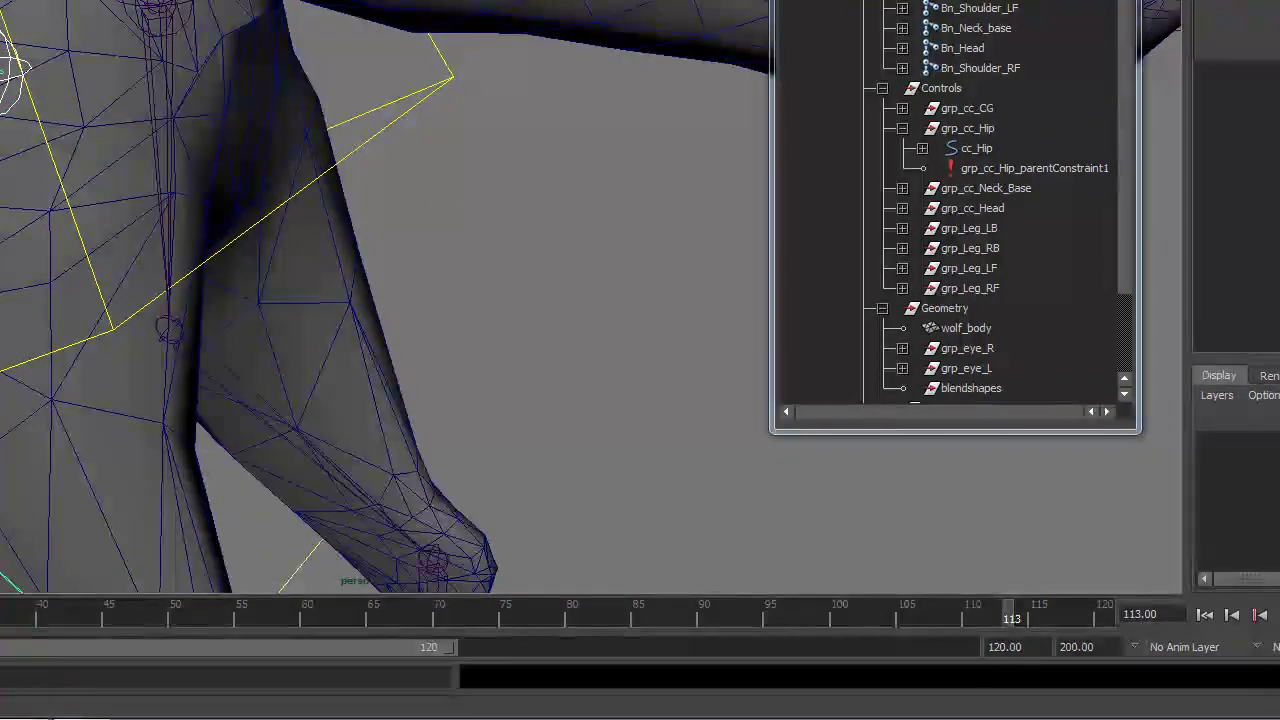
drag(43, 80, 507, 95)
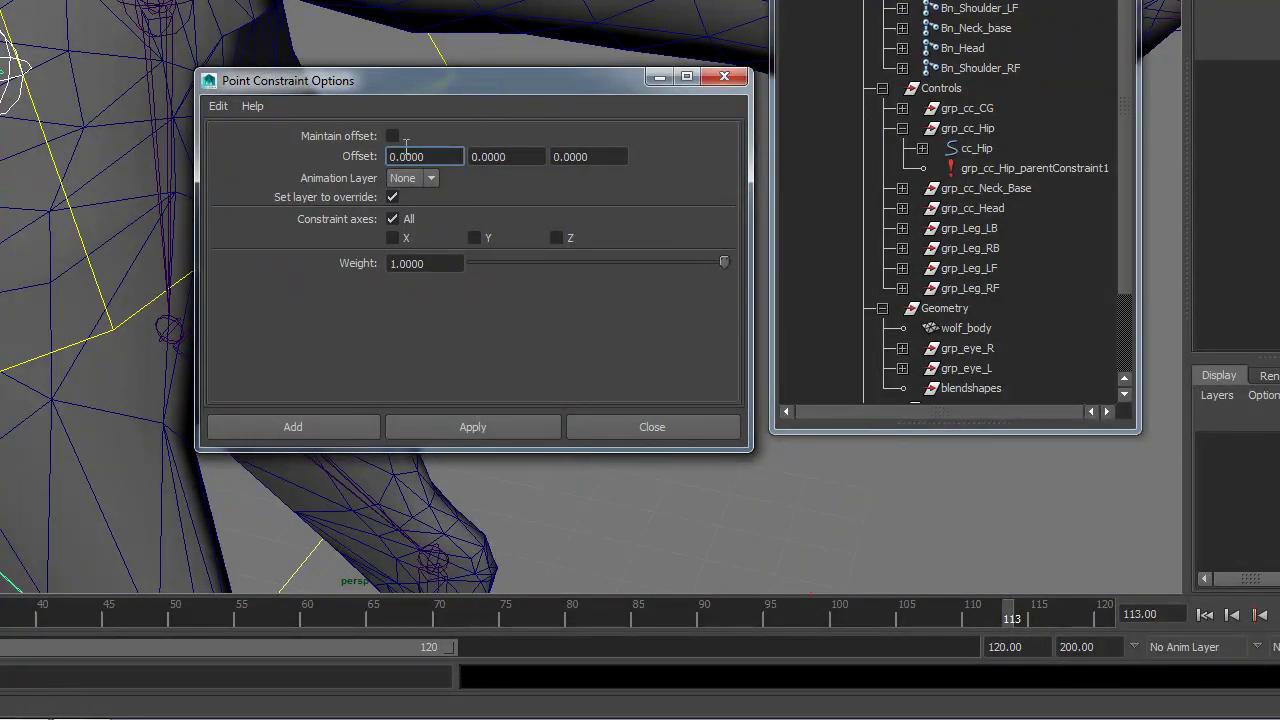
click(220, 107)
click(231, 147)
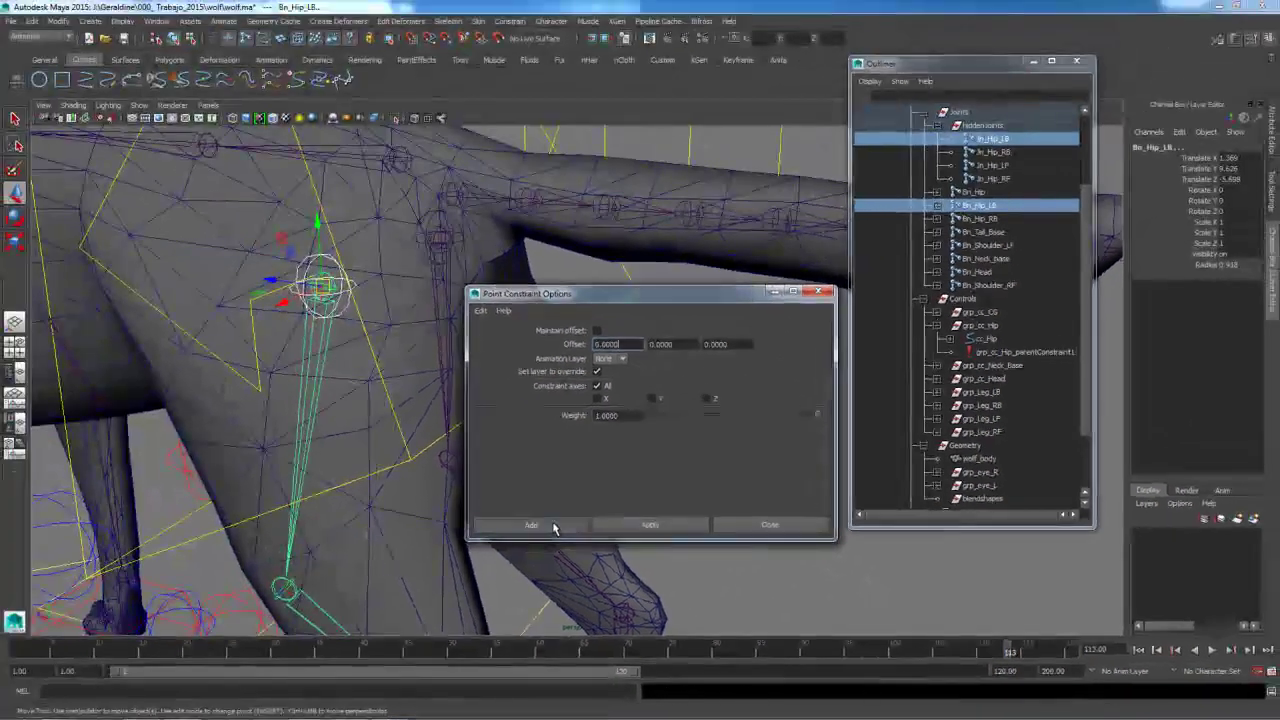
click(326, 423)
click(669, 434)
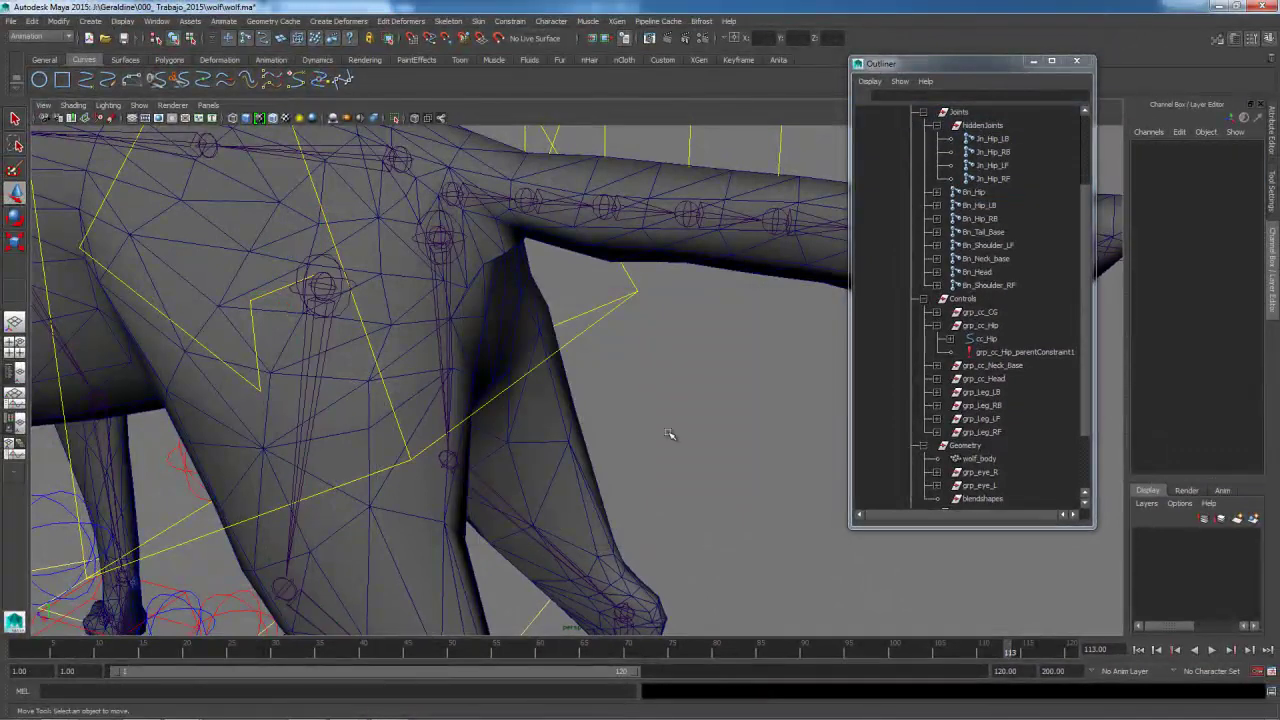
Test the Bn_Hip_LB point constraint by moving the hidden joint Jn_Hip_LB slightly
click(345, 308)
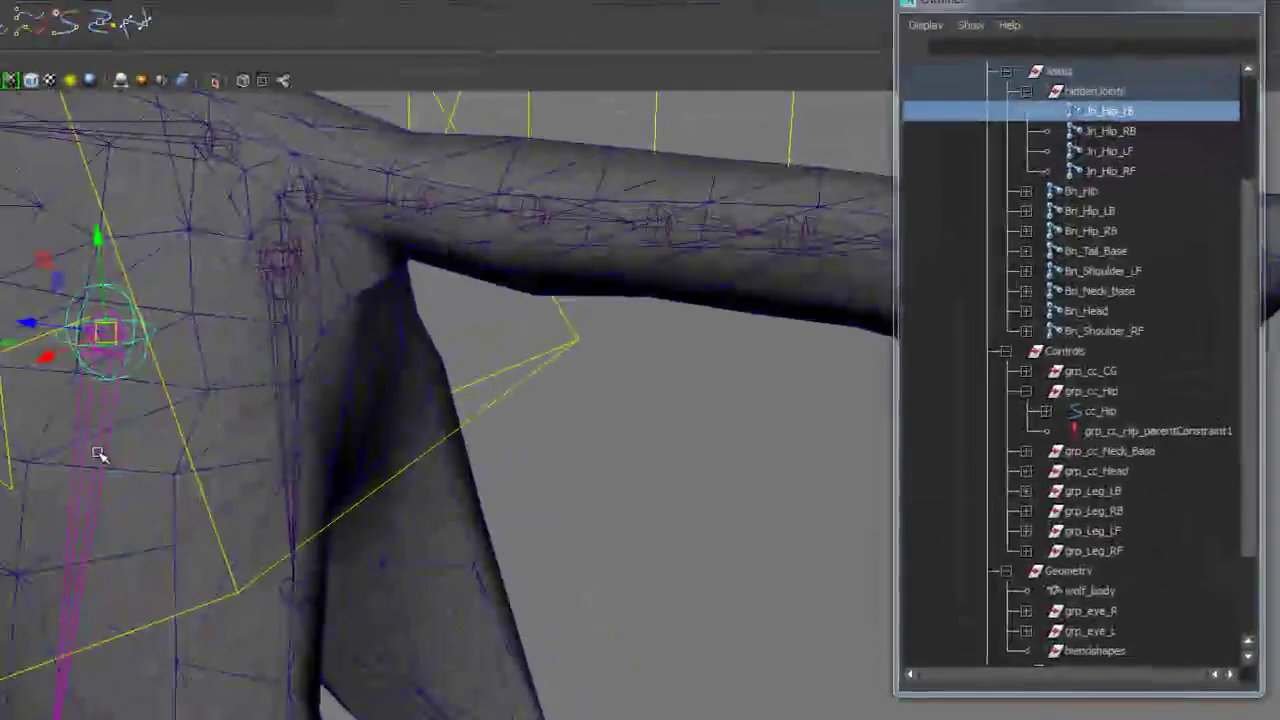
click(315, 365)
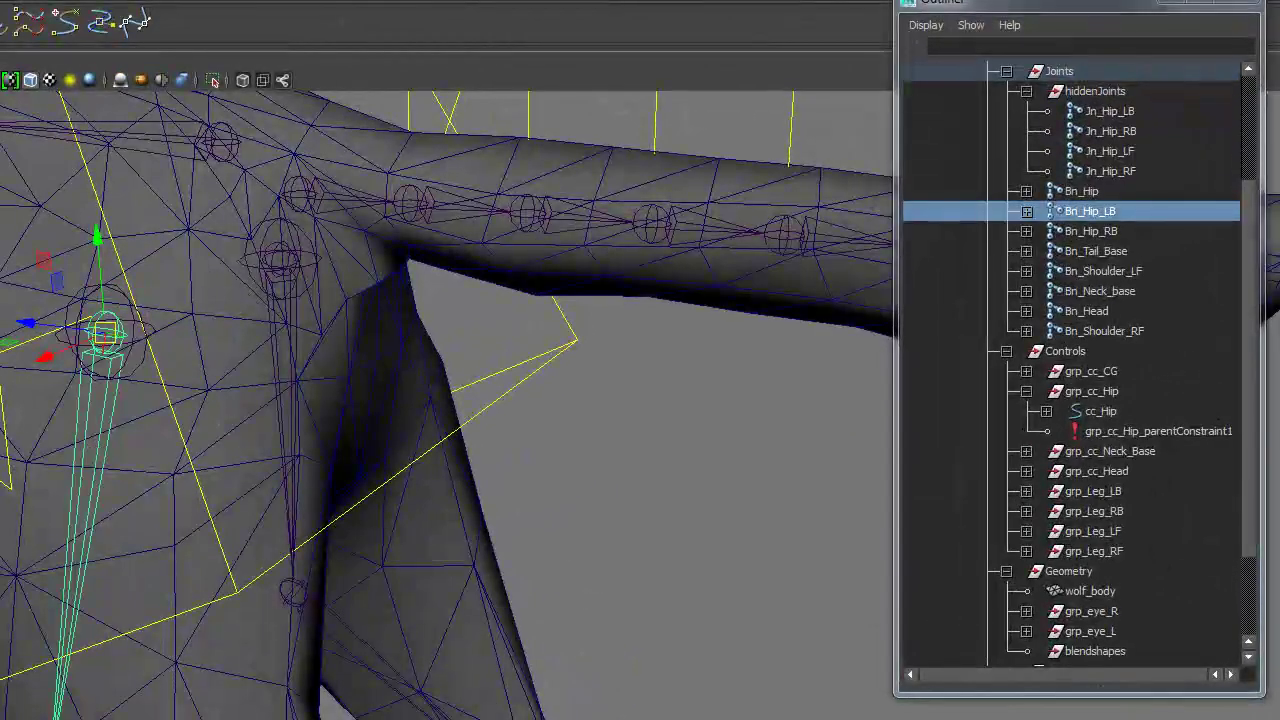
click(115, 289)
drag(96, 233, 107, 265)
Point-constrain the Bn_Hip_RB joint to the hidden joint Jn_Hip_RB
click(278, 236)
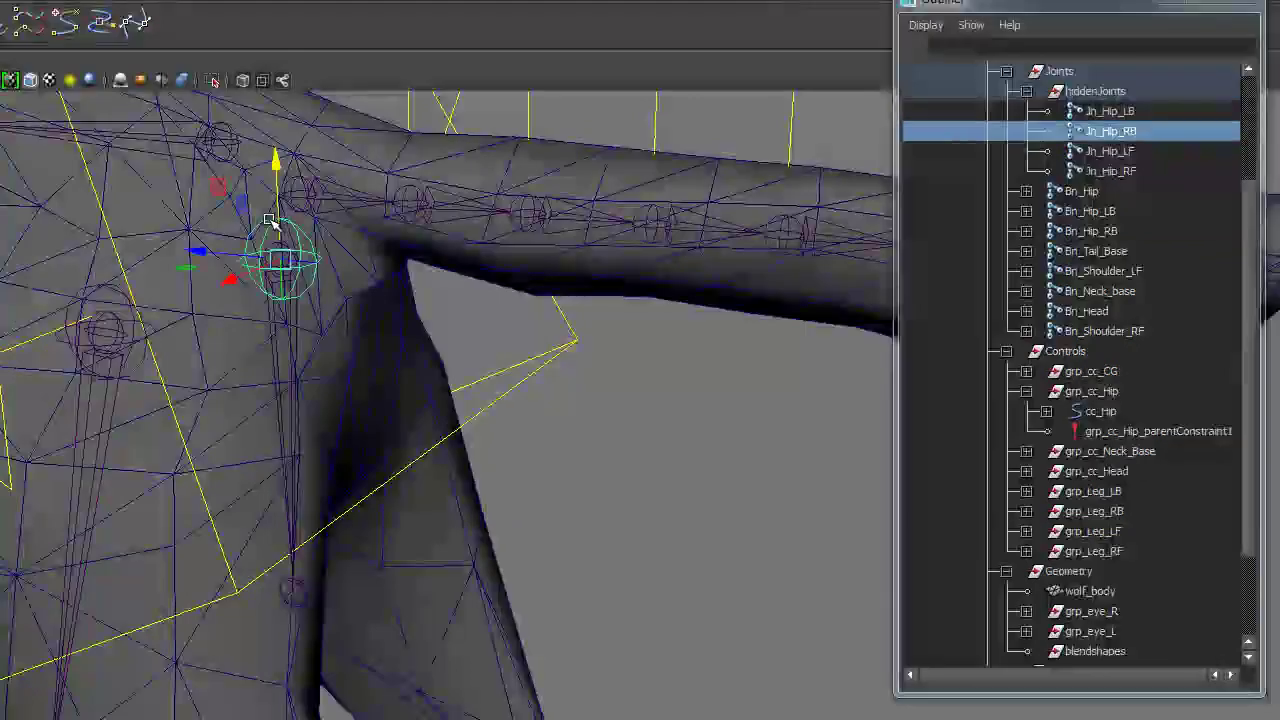
shift+click(278, 357)
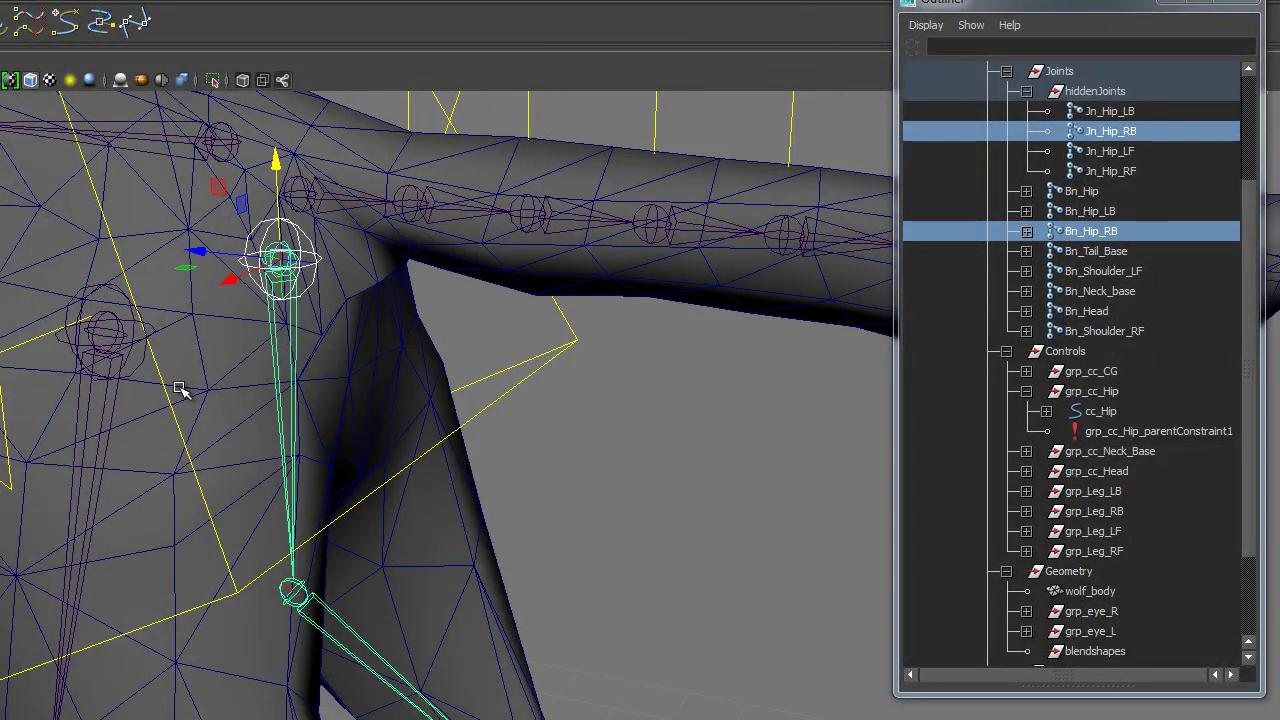
click(278, 352)
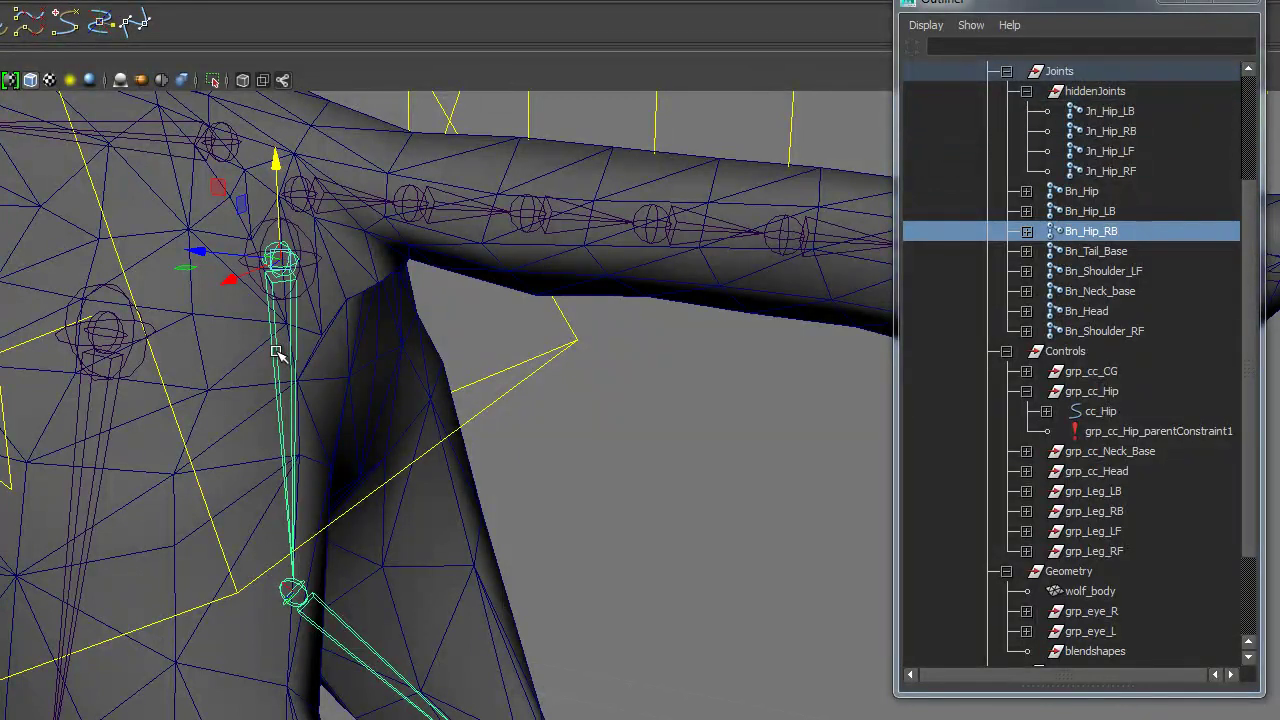
Test the Bn_Hip_RB constraint by moving Jn_Hip_RB, undo the move, and save the scene
click(298, 258)
mouse_move(281, 188)
mouse_down()
mouse_move(280, 128)
mouse_move(283, 197)
mouse_up()
key(ctrl+z)
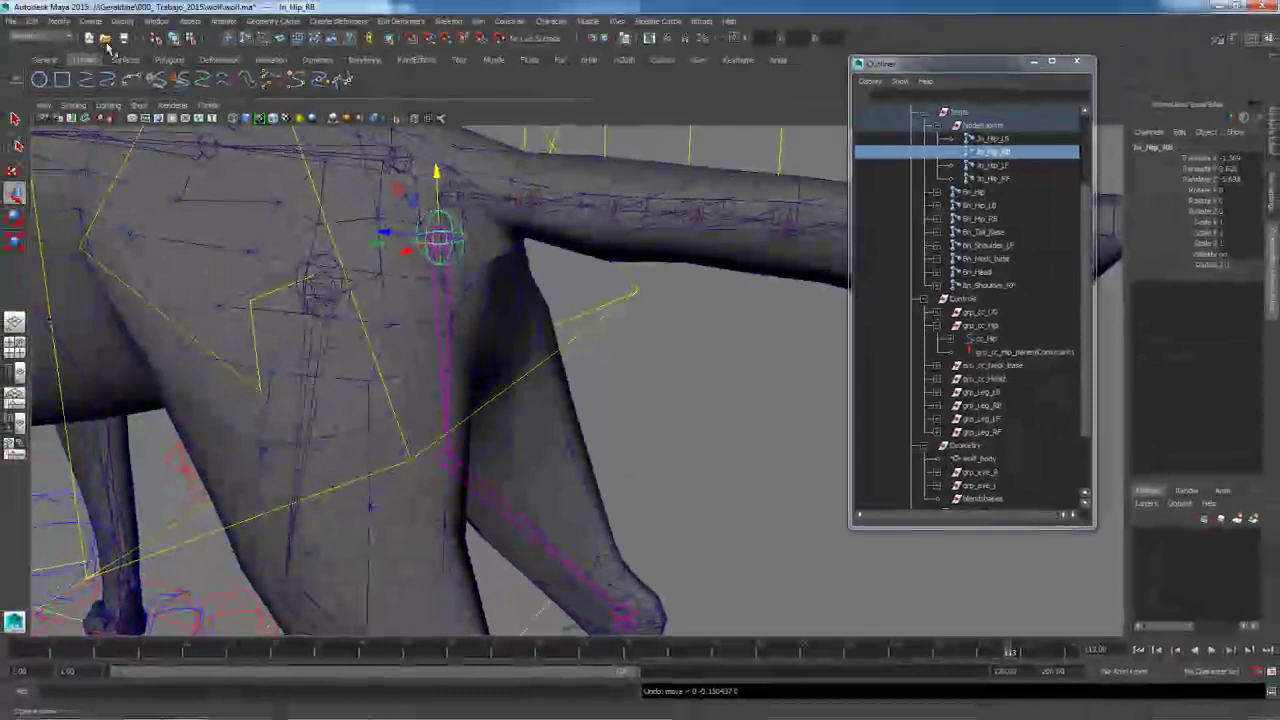
click(123, 40)
Parent-constrain the hidden joint Jn_Hip_LB to the cc_Hip control
alt+drag(588, 342, 420, 383)
scroll(560, 360, down, 4)
alt+drag(445, 428, 511, 362)
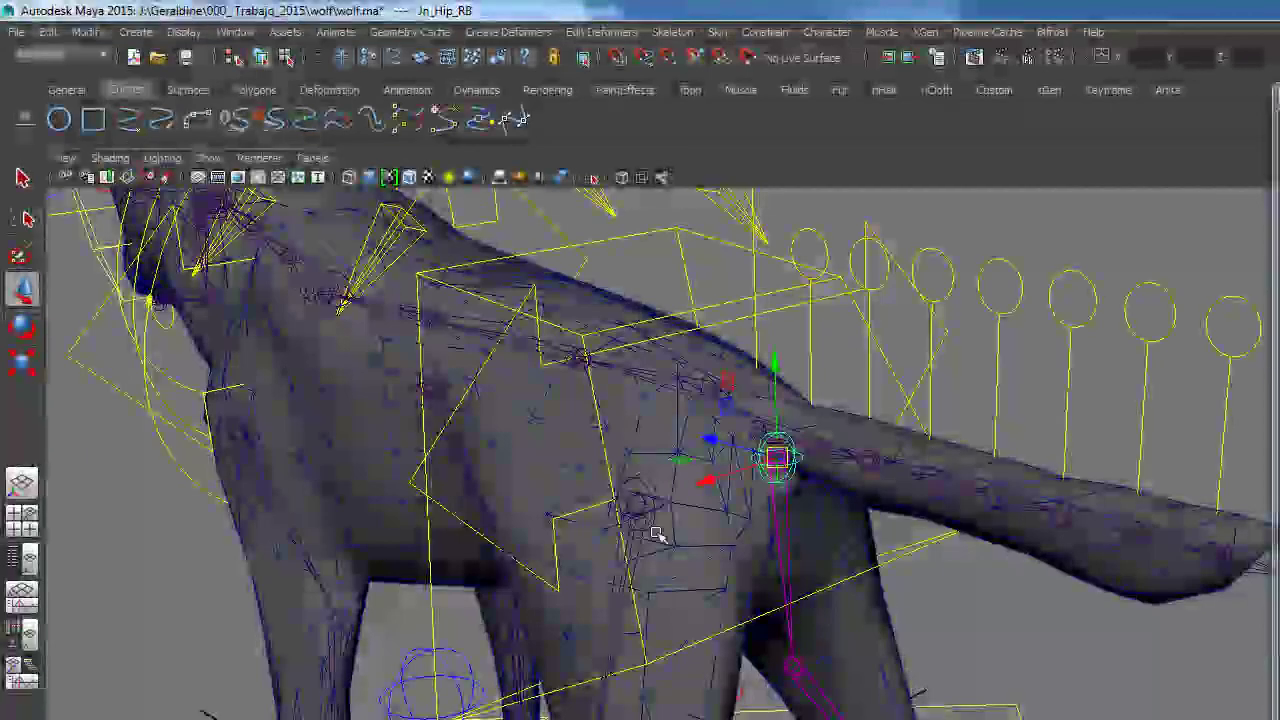
click(481, 371)
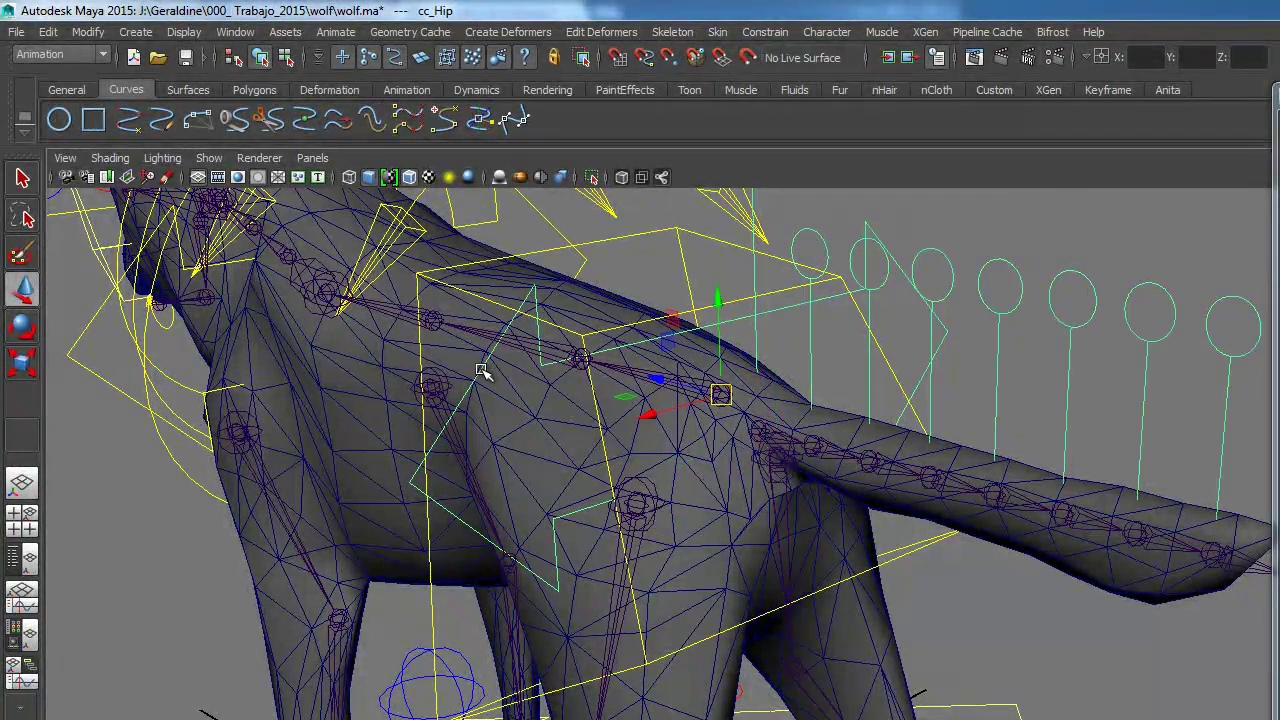
click(641, 500)
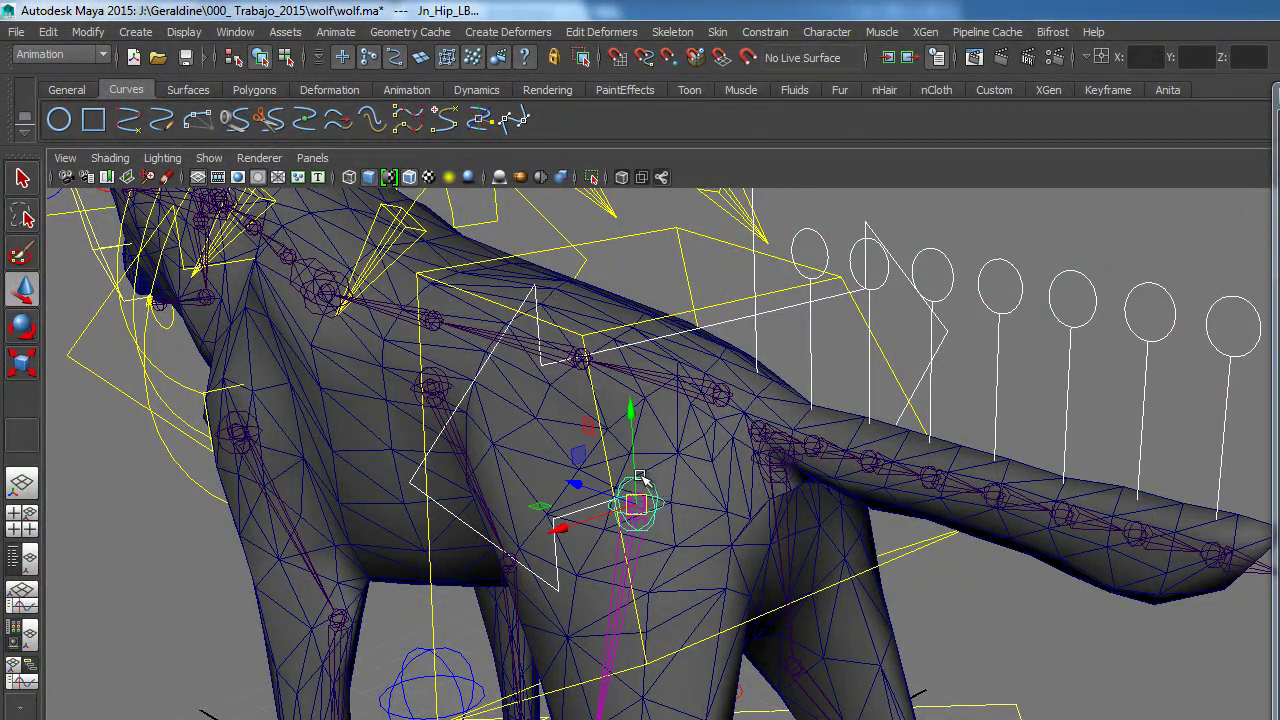
click(612, 494)
click(620, 515)
click(778, 31)
click(791, 140)
Test the Jn_Hip_LB parent constraint by rotating the cc_Hip control
click(948, 331)
alt+drag(745, 580, 706, 580)
key(e)
mouse_move(612, 333)
mouse_down()
mouse_move(610, 346)
mouse_move(652, 316)
mouse_move(609, 377)
mouse_move(691, 297)
mouse_move(646, 381)
mouse_move(666, 258)
mouse_move(646, 337)
mouse_move(654, 383)
mouse_move(654, 297)
mouse_move(643, 354)
mouse_move(609, 349)
mouse_up()
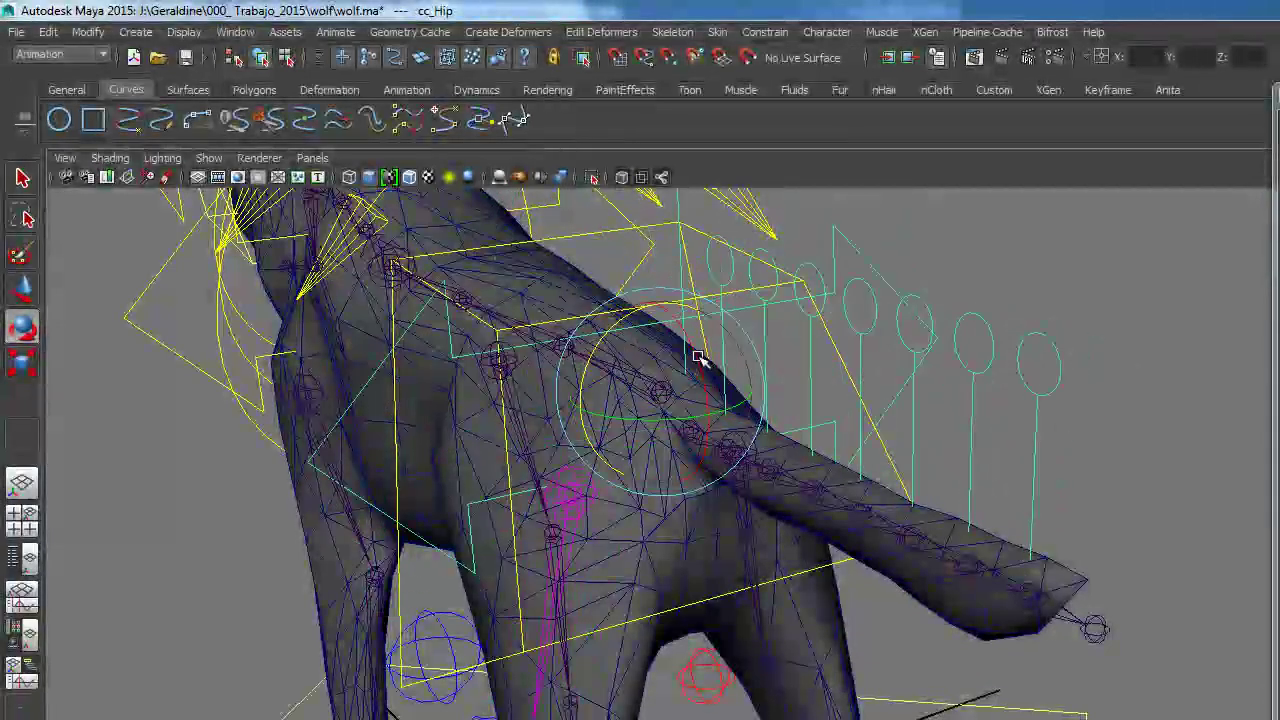
Parent-constrain the hidden joint Jn_Hip_RB to cc_Hip and test it by rotating the control
key(q)
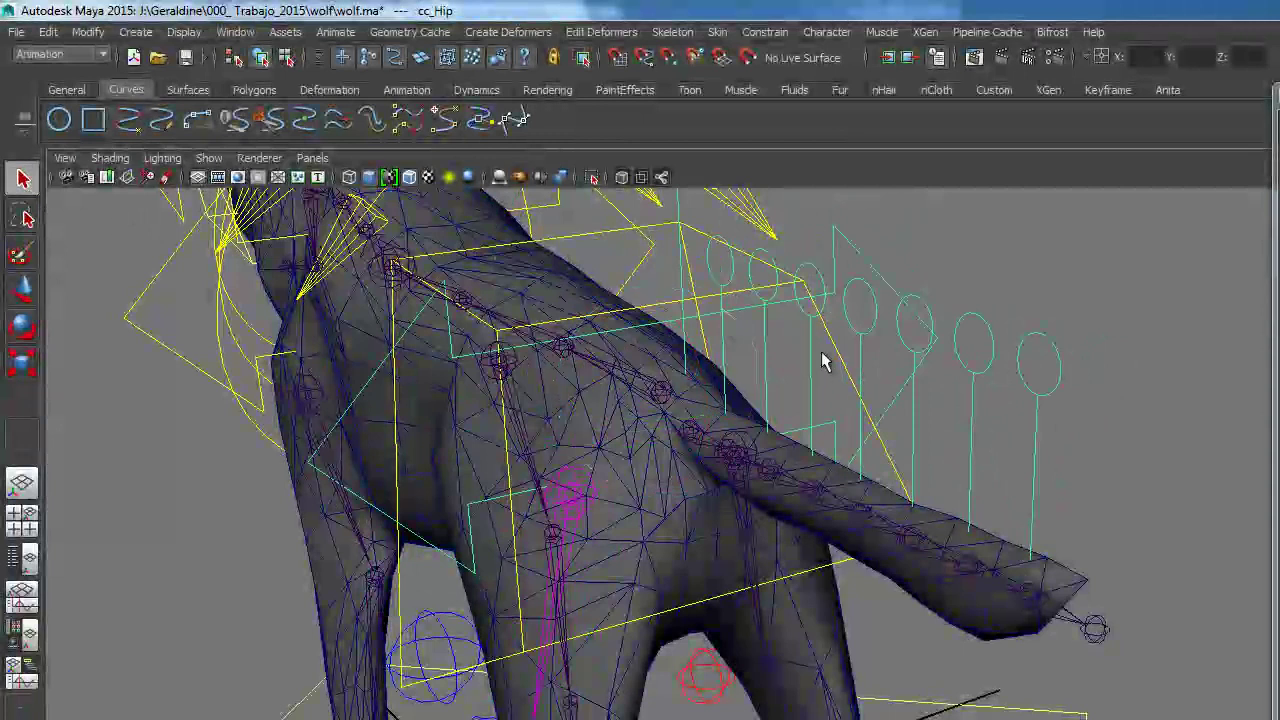
click(744, 440)
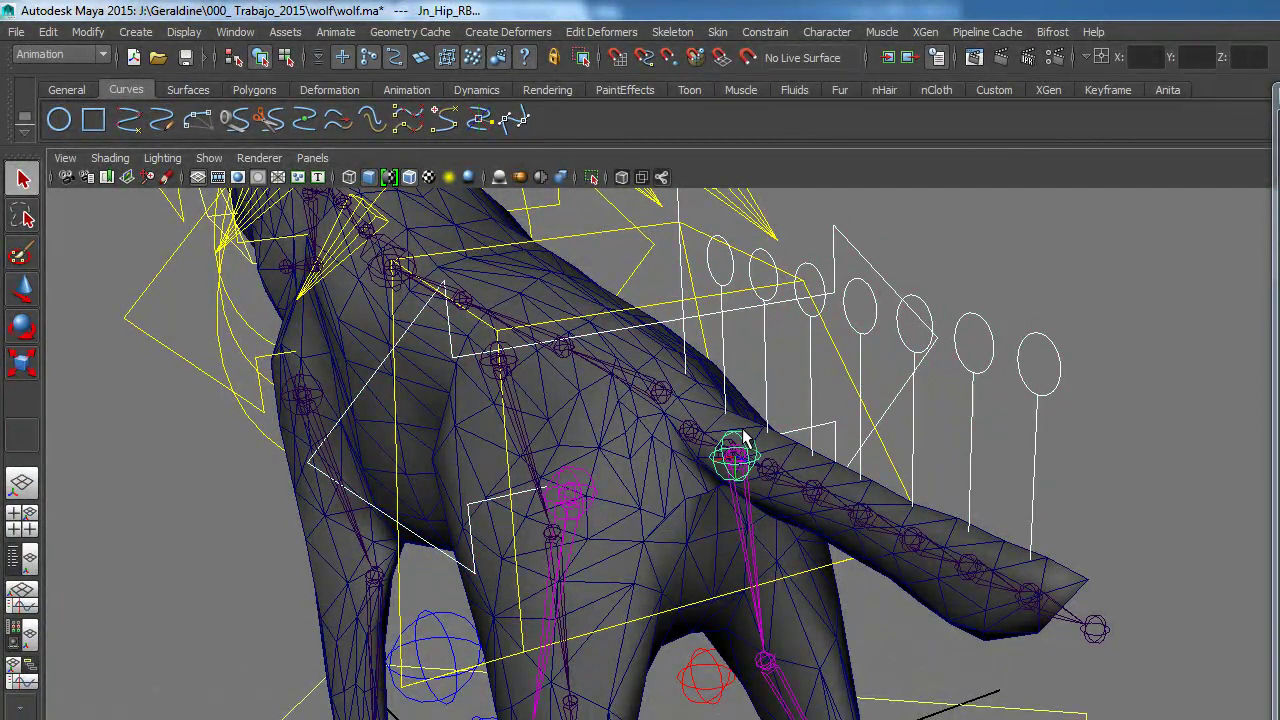
click(355, 409)
key(e)
drag(592, 365, 603, 330)
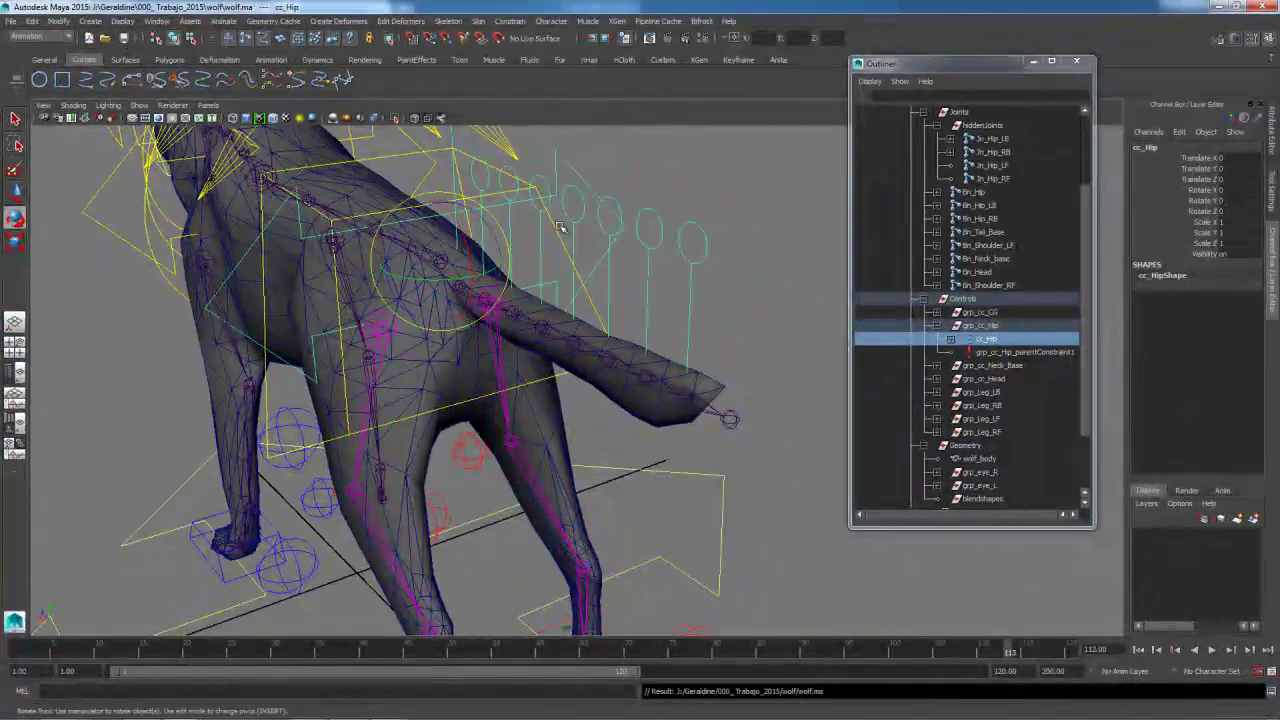
Clear the selection and examine the tail controls and joints from the side
scroll(588, 242, down, 5)
alt+drag(588, 242, 633, 222)
click(633, 222)
alt+drag(462, 319, 508, 319)
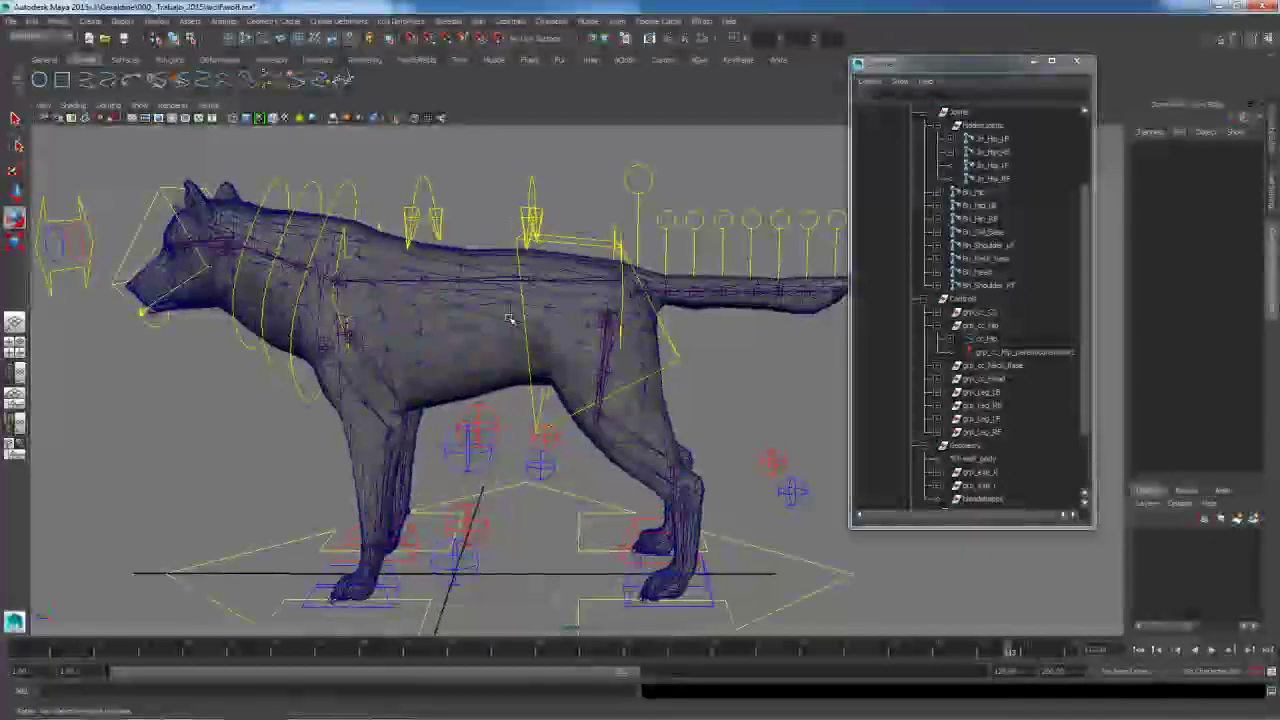
alt+middle_drag(508, 319, 420, 312)
scroll(572, 284, up, 3)
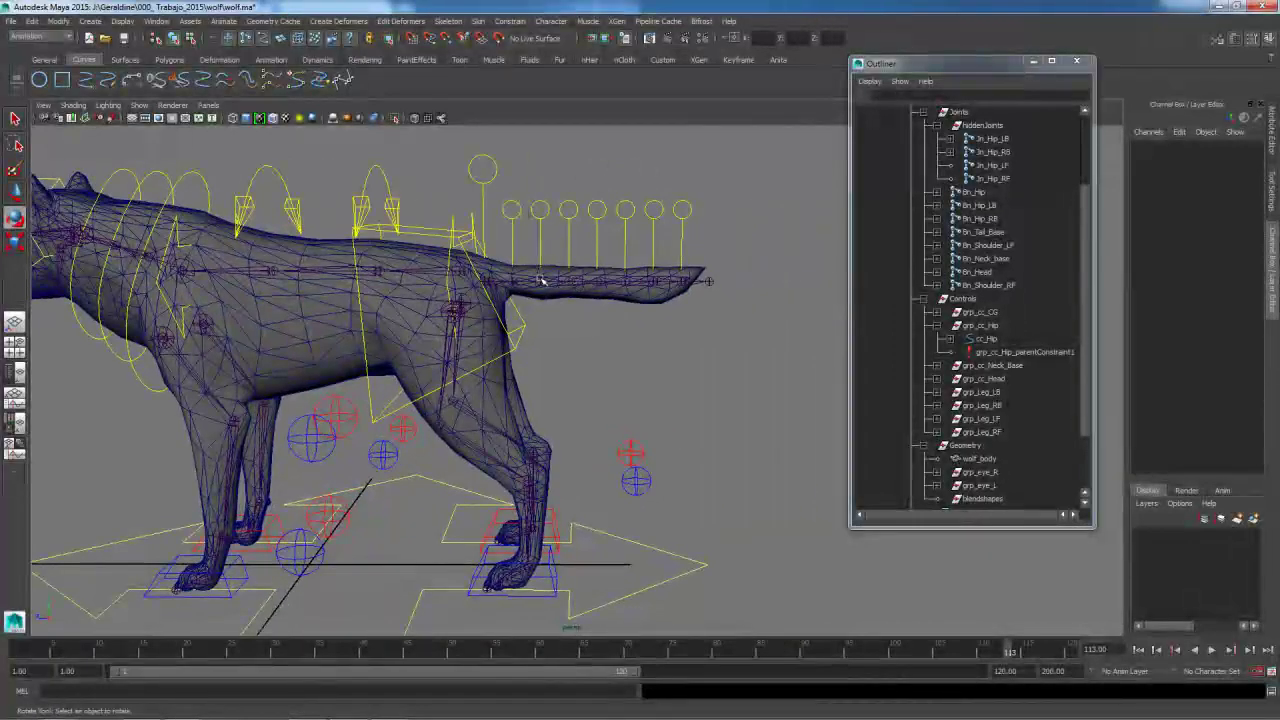
alt+drag(565, 354, 688, 234)
click(624, 216)
click(670, 207)
key(ctrl+z)
key(ctrl+z)
key(ctrl+z)
key(ctrl+z)
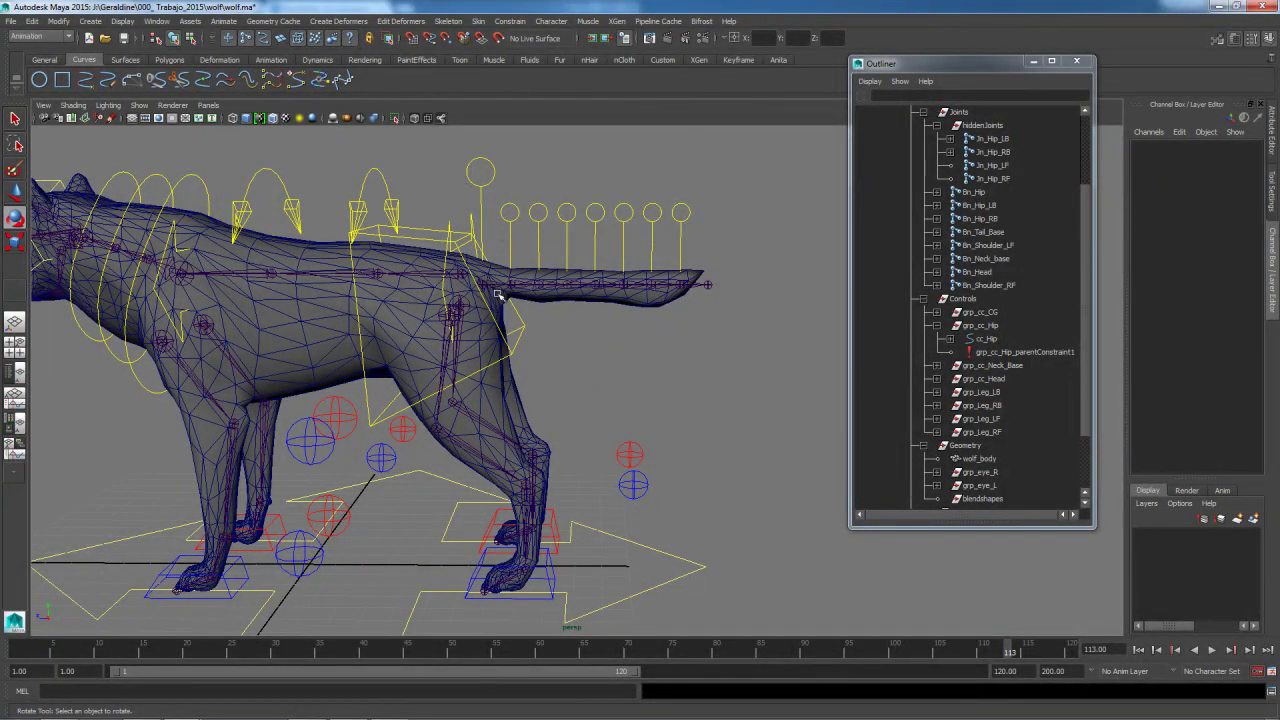
Test both hind hip joints by rotating the cc_Hip control, and undo the rotation
click(443, 284)
drag(455, 265, 438, 323)
key(ctrl+z)
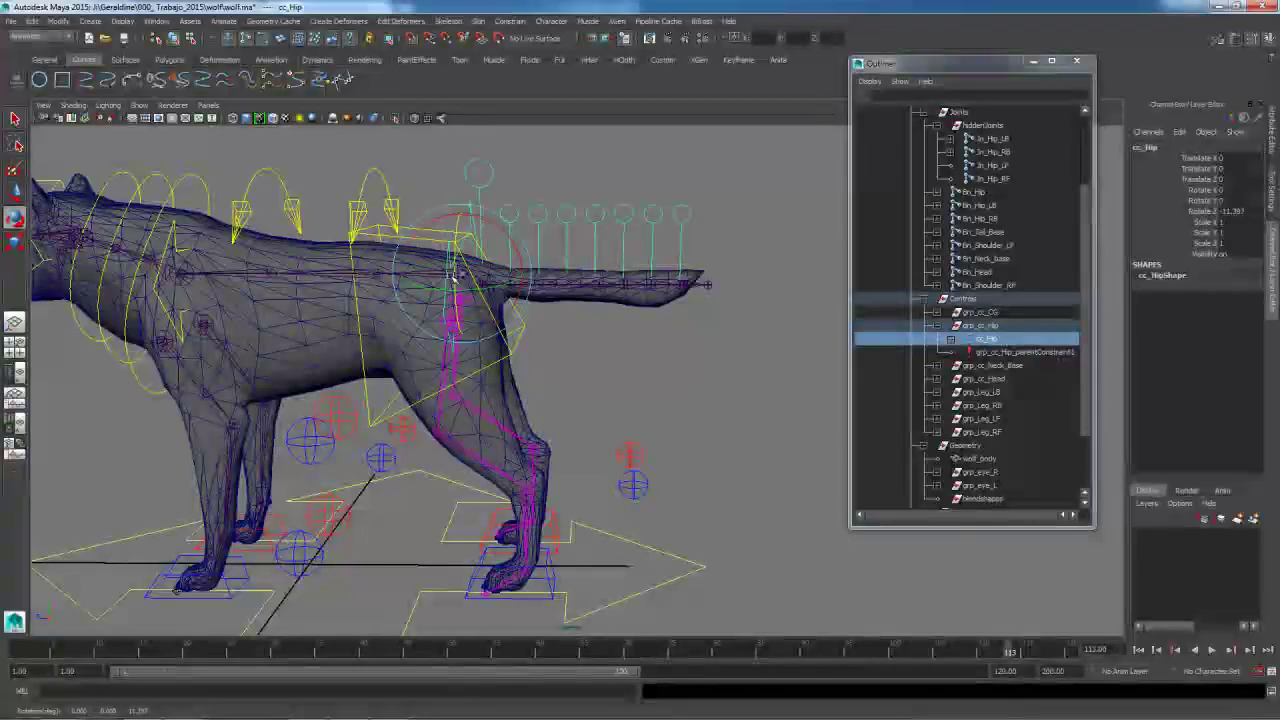
Parent-constrain the Bn_Tail_Base joint to the cc_Tail_Base control
click(490, 183)
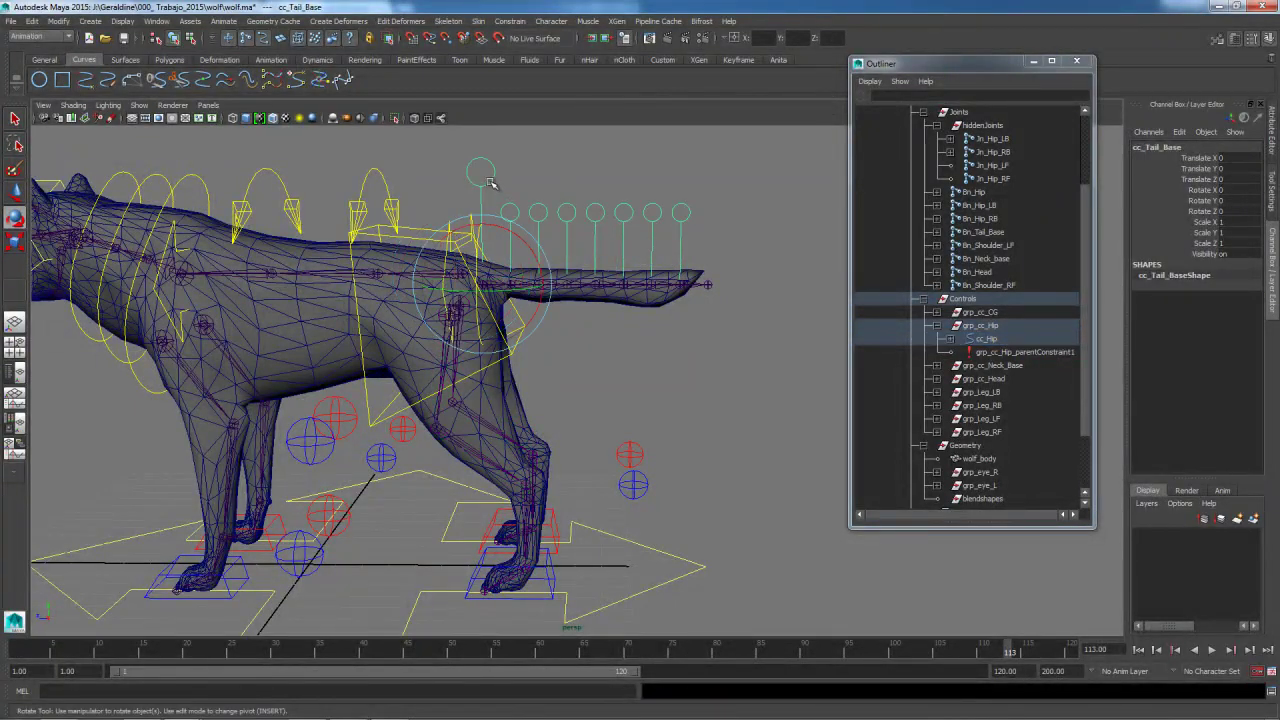
key(q)
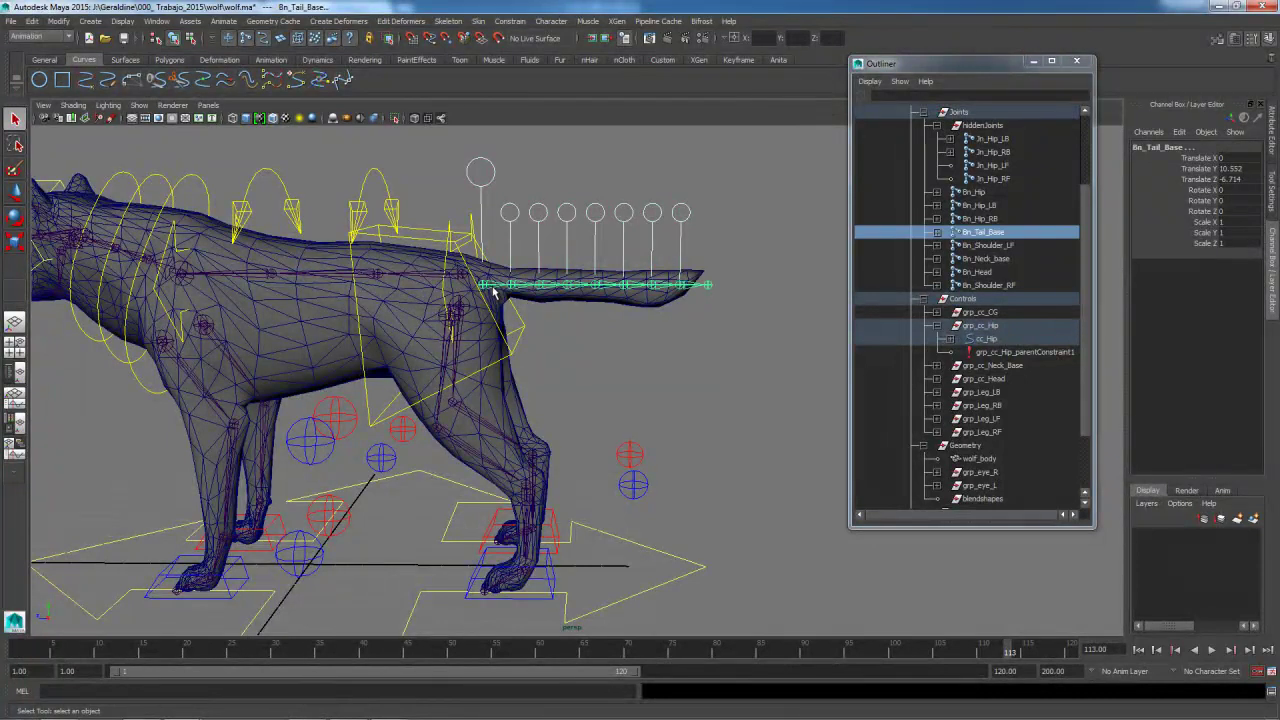
click(492, 175)
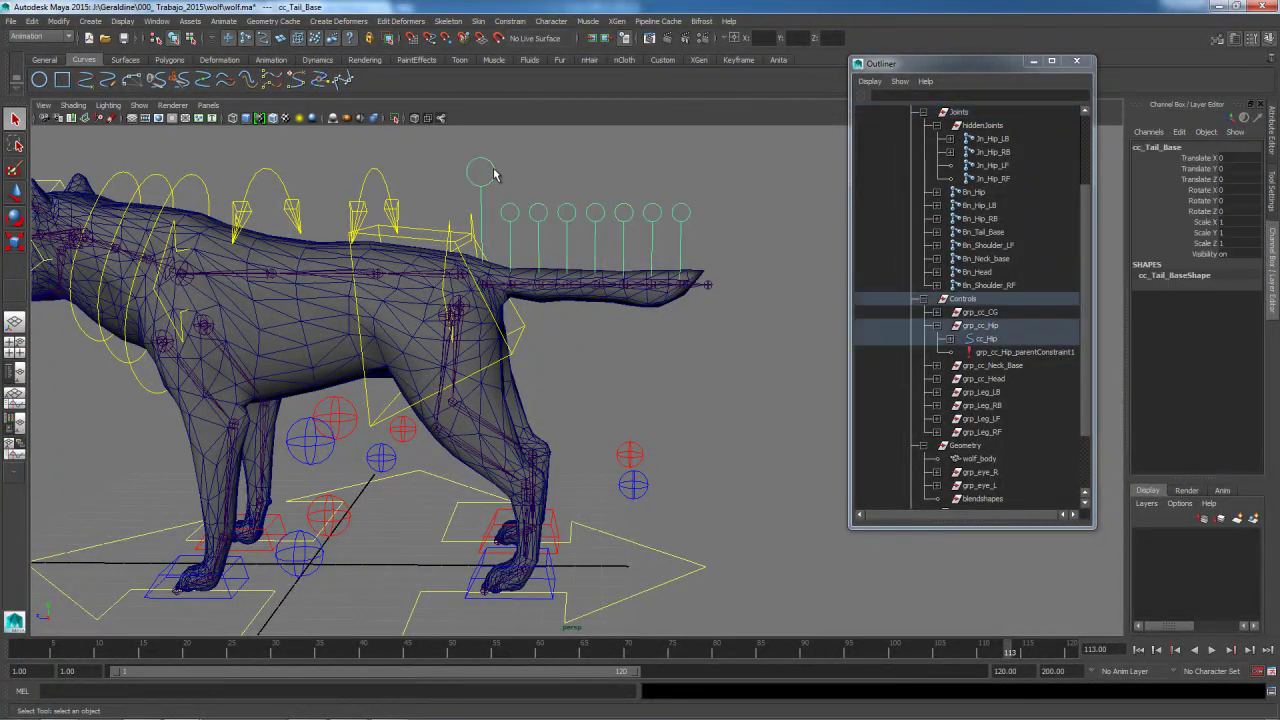
click(488, 288)
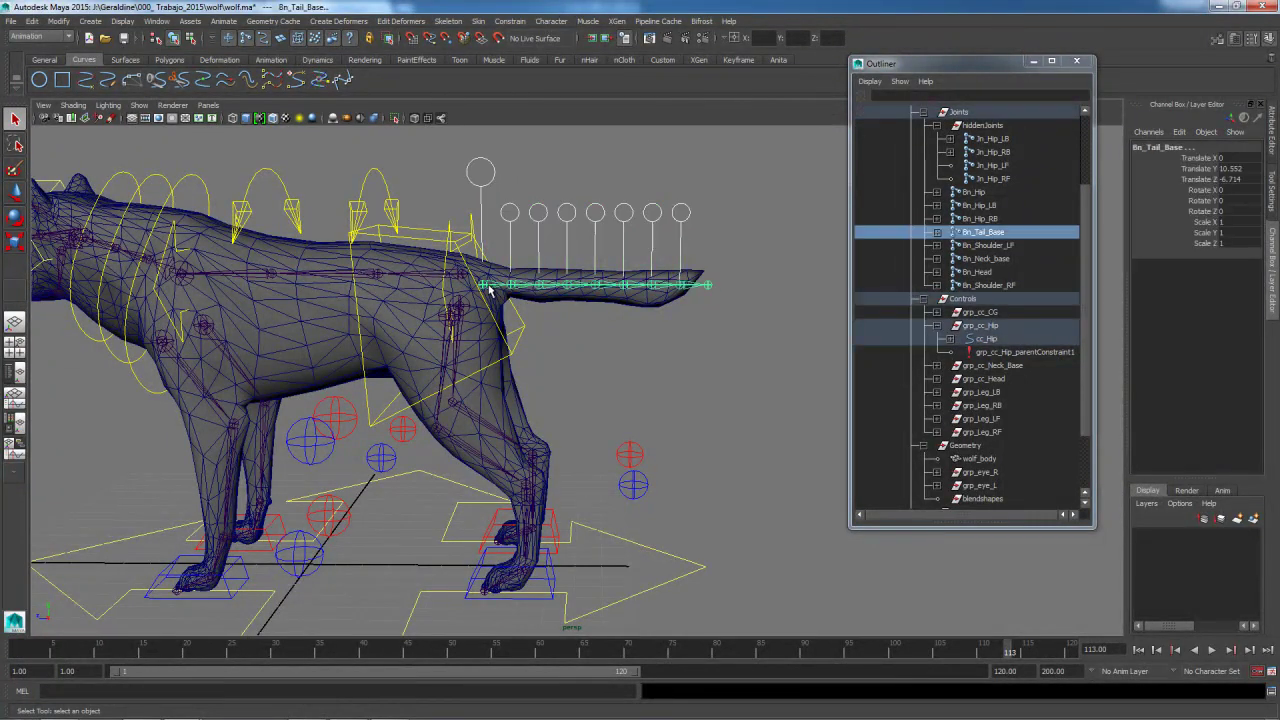
click(510, 21)
click(523, 93)
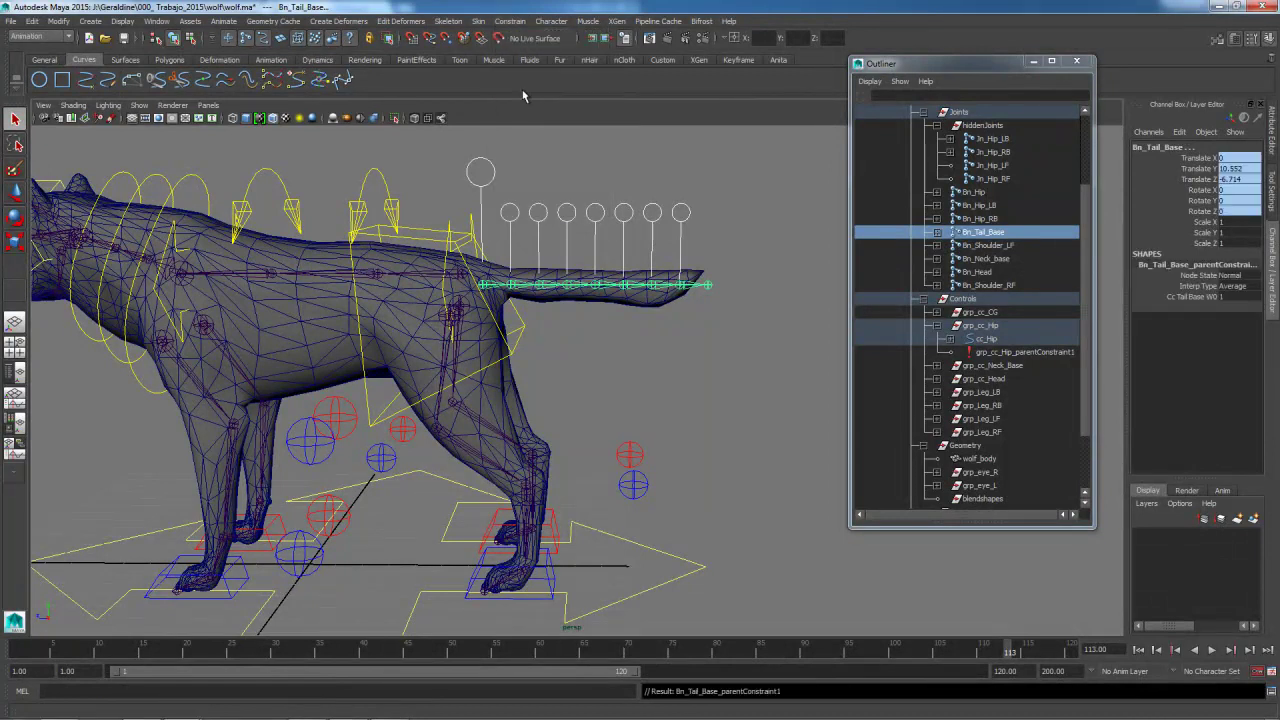
Test the tail base joint by moving the cc_Tail_Base control, and undo the change
click(488, 180)
key(e)
mouse_move(507, 229)
mouse_down()
mouse_move(512, 205)
mouse_move(505, 225)
mouse_move(480, 206)
mouse_move(484, 224)
mouse_up()
key(ctrl+z)
key(w)
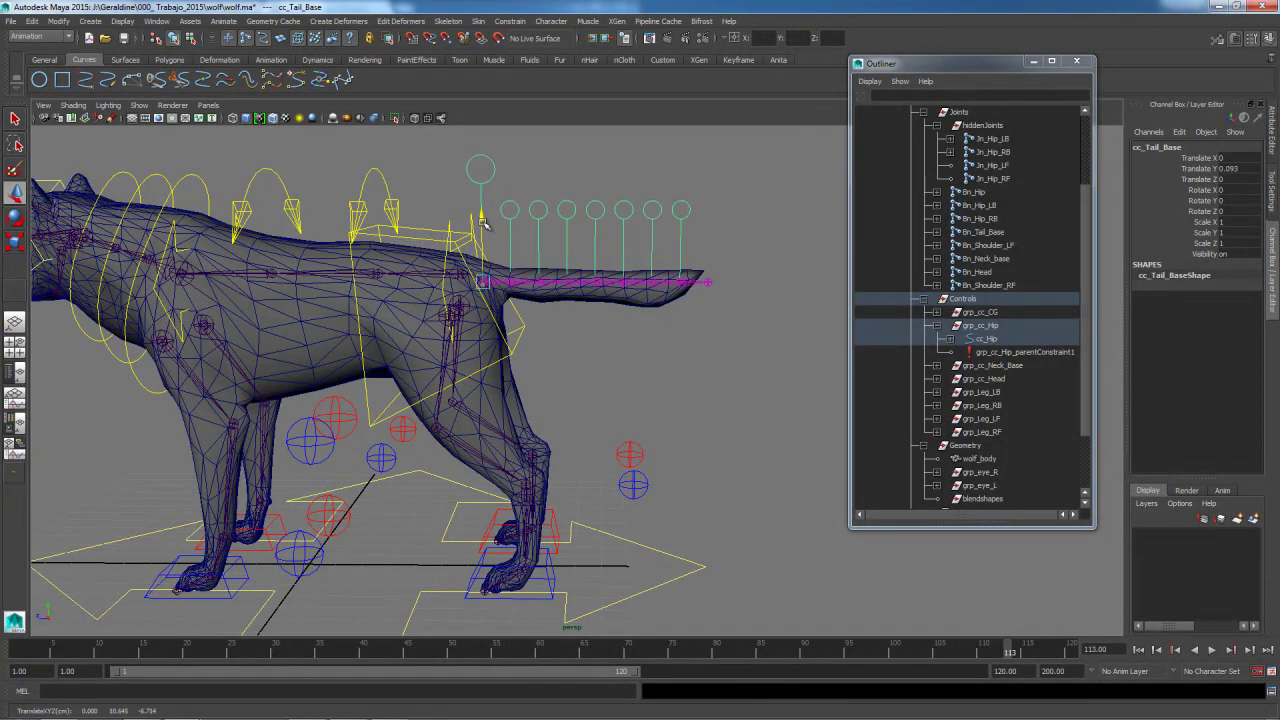
key(ctrl+z)
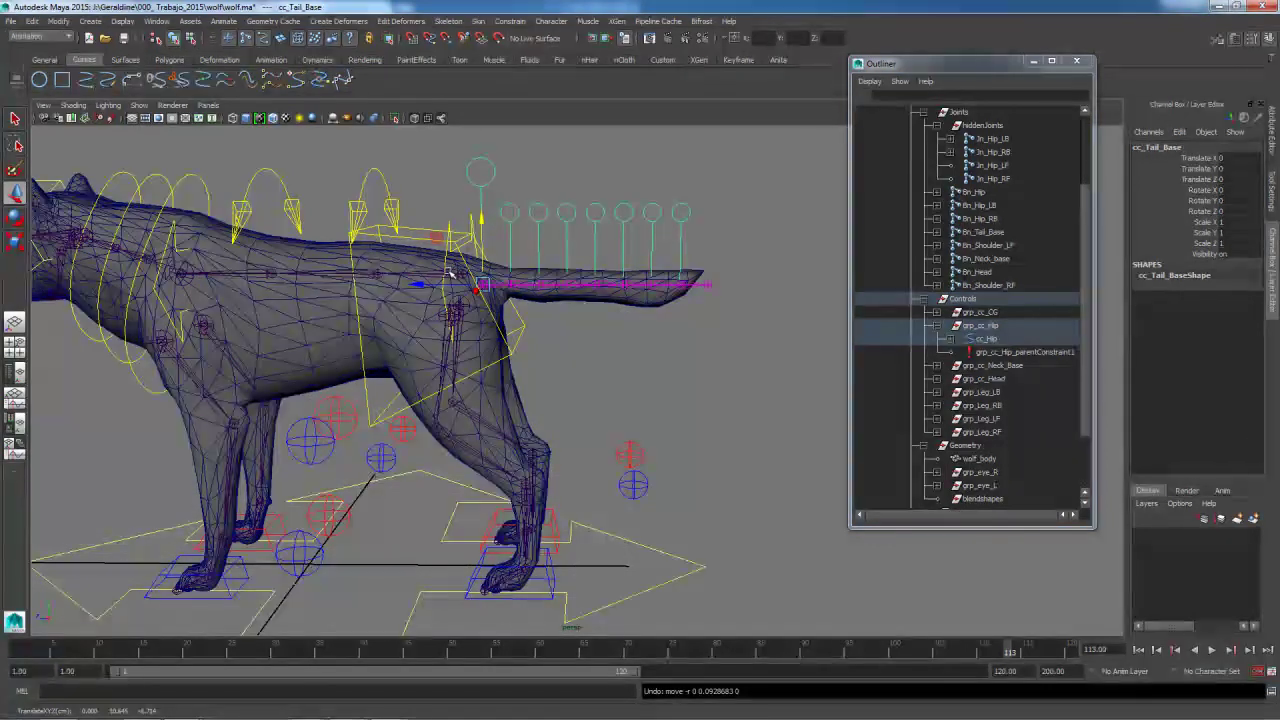
Orient-constrain the Bn_Tail_01 joint to the cc_Tail_01 control with Maintain offset on and all axes constrained
click(532, 172)
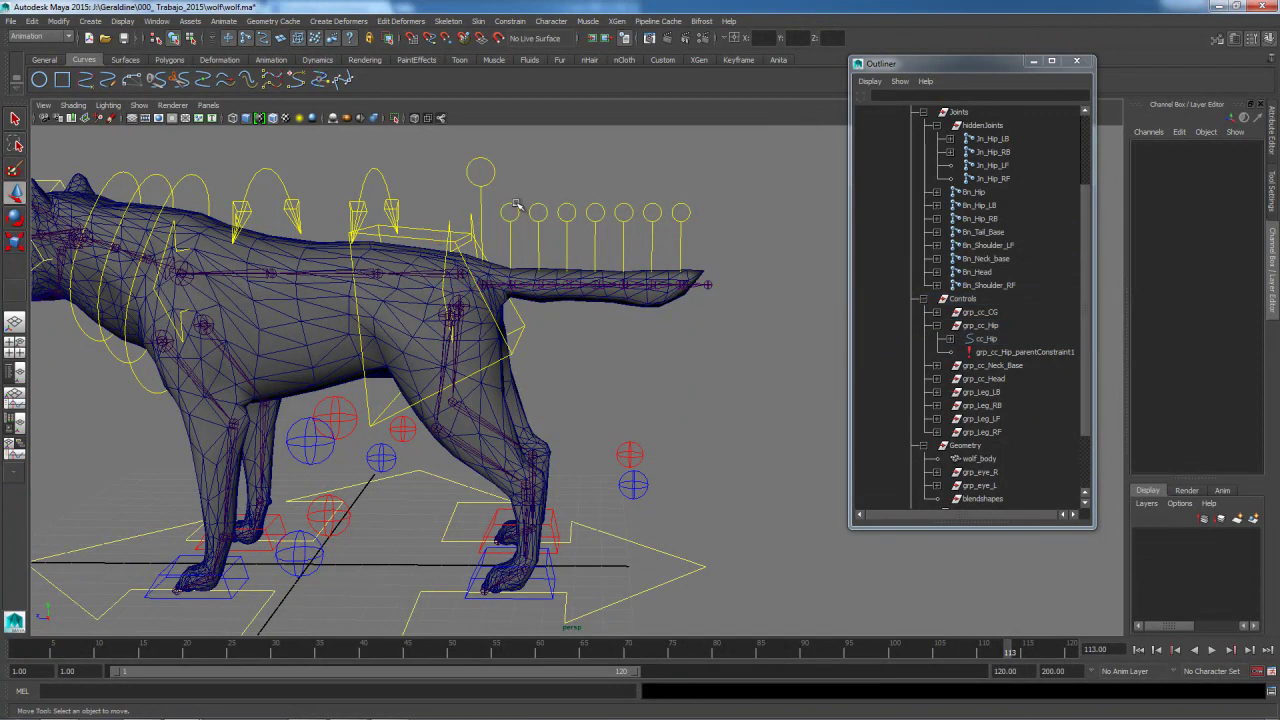
click(521, 215)
scroll(547, 262, up, 3)
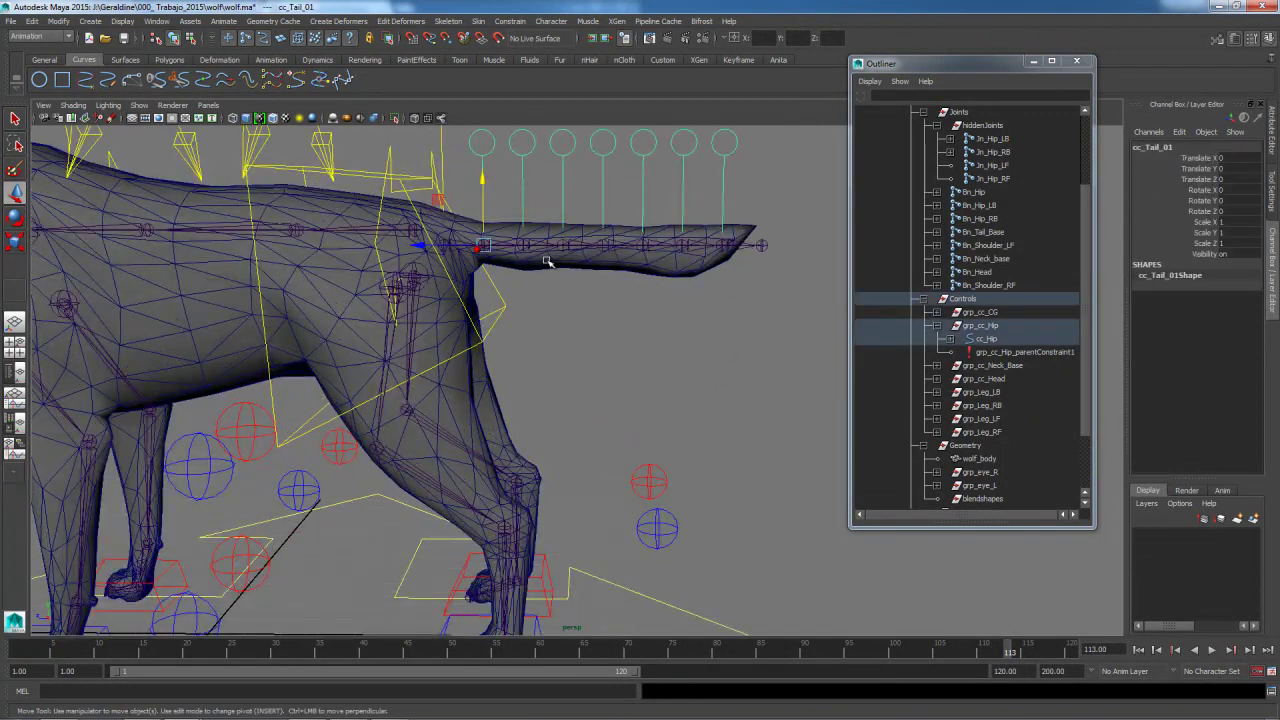
key(q)
click(506, 249)
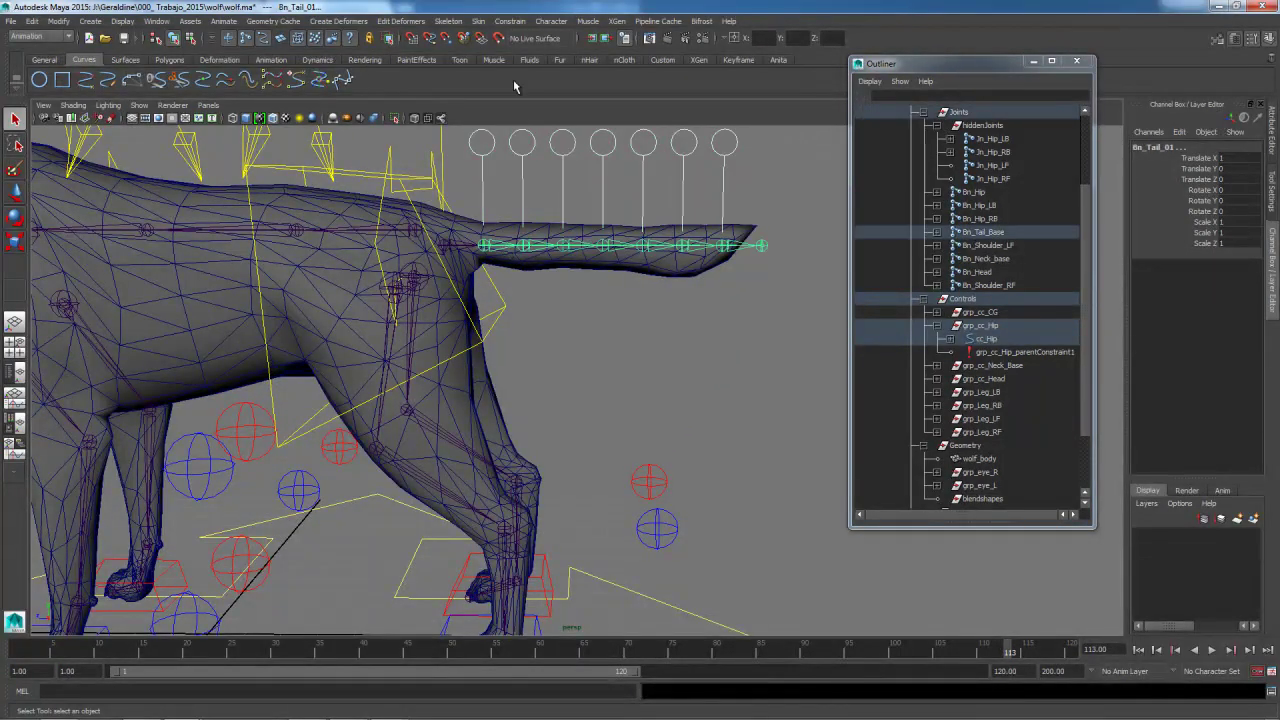
click(509, 21)
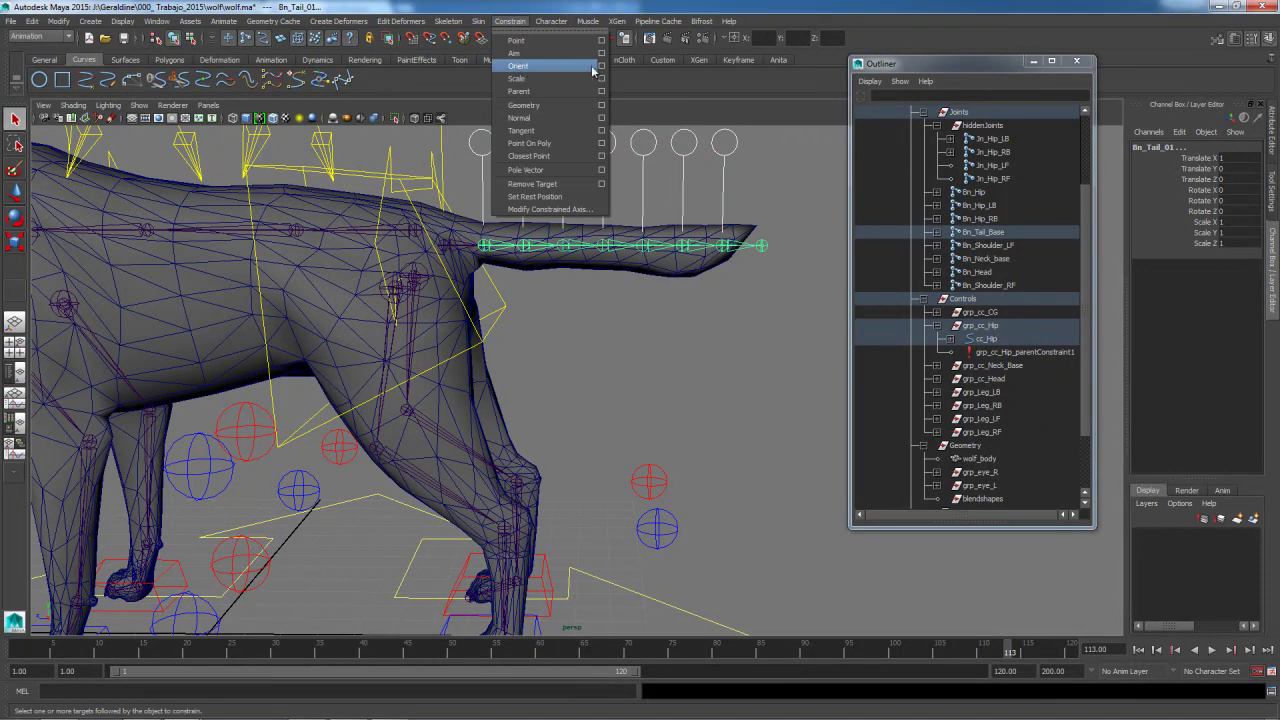
click(601, 66)
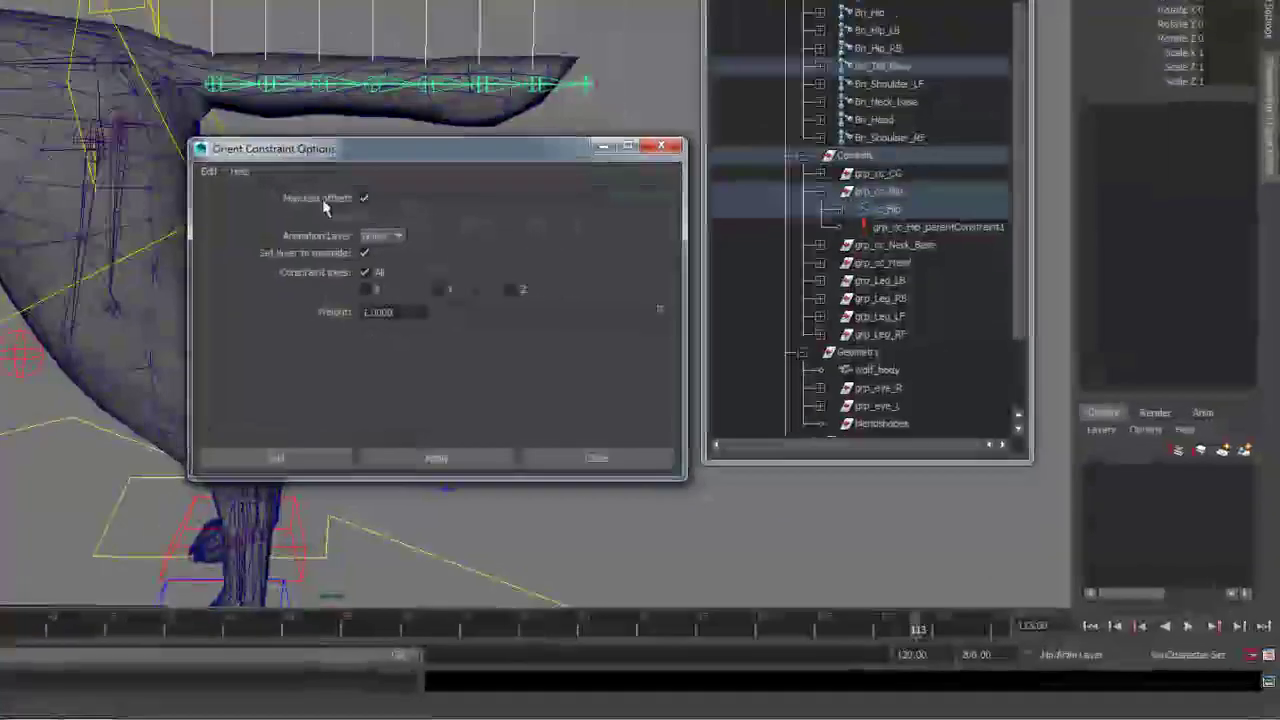
click(480, 310)
click(127, 144)
click(256, 136)
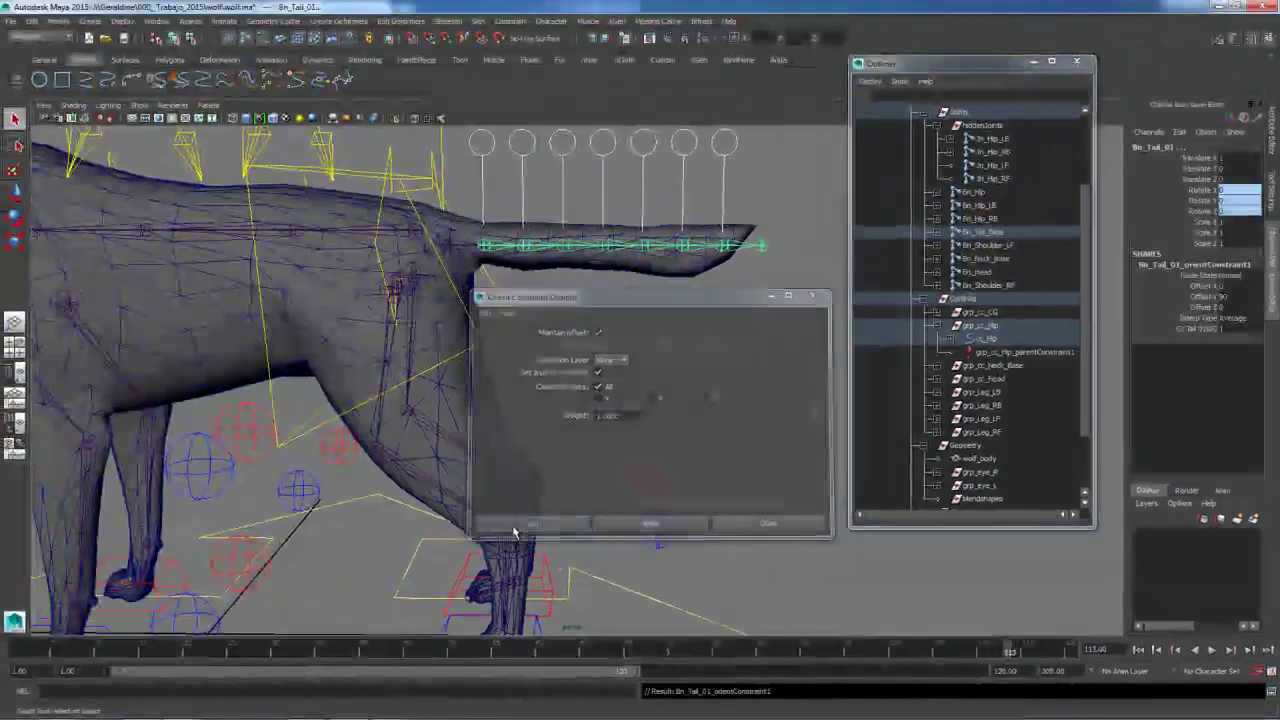
click(392, 498)
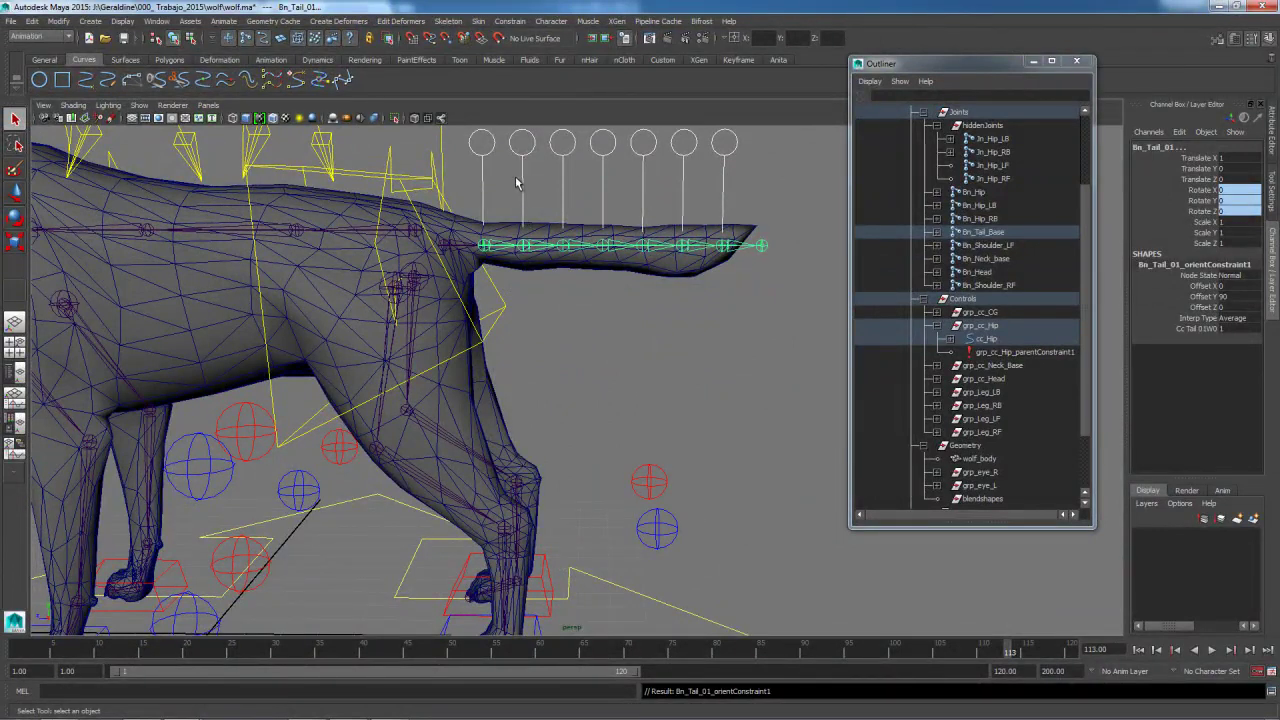
Orient-constrain the joints Bn_Tail_02 to Bn_Tail_06 to their matching controls cc_Tail_02 to cc_Tail_06
click(531, 247)
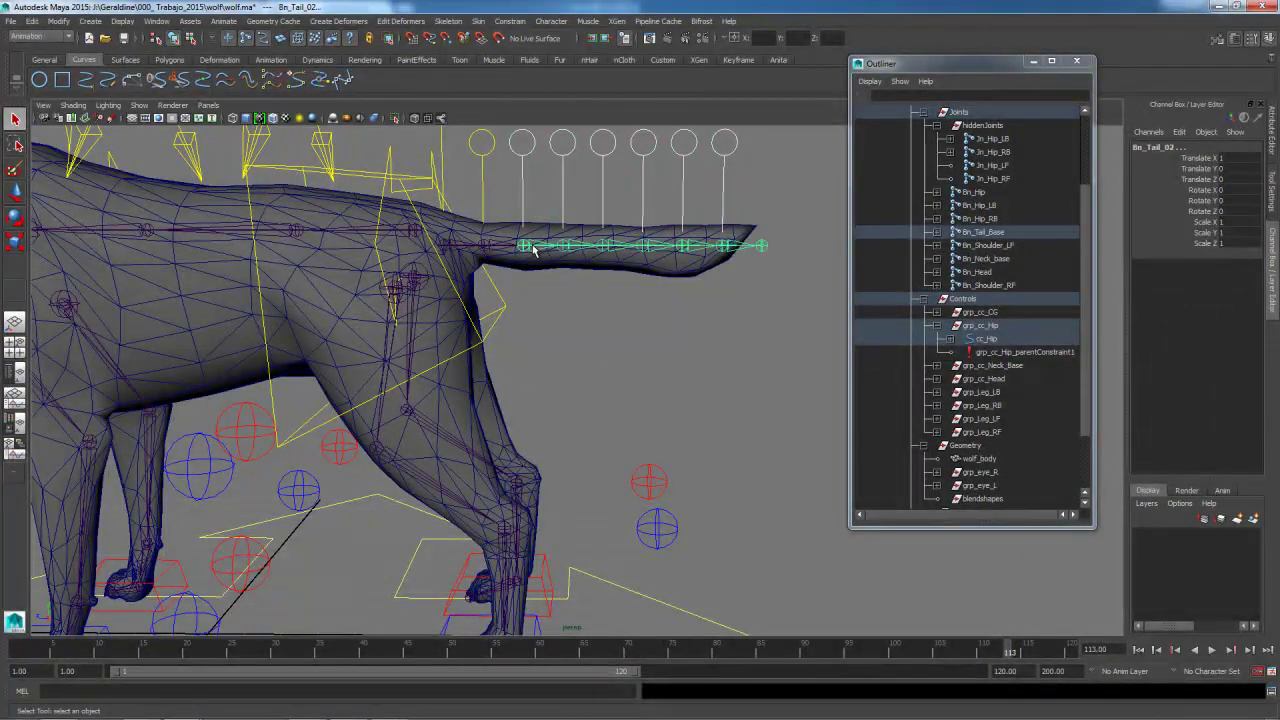
click(564, 200)
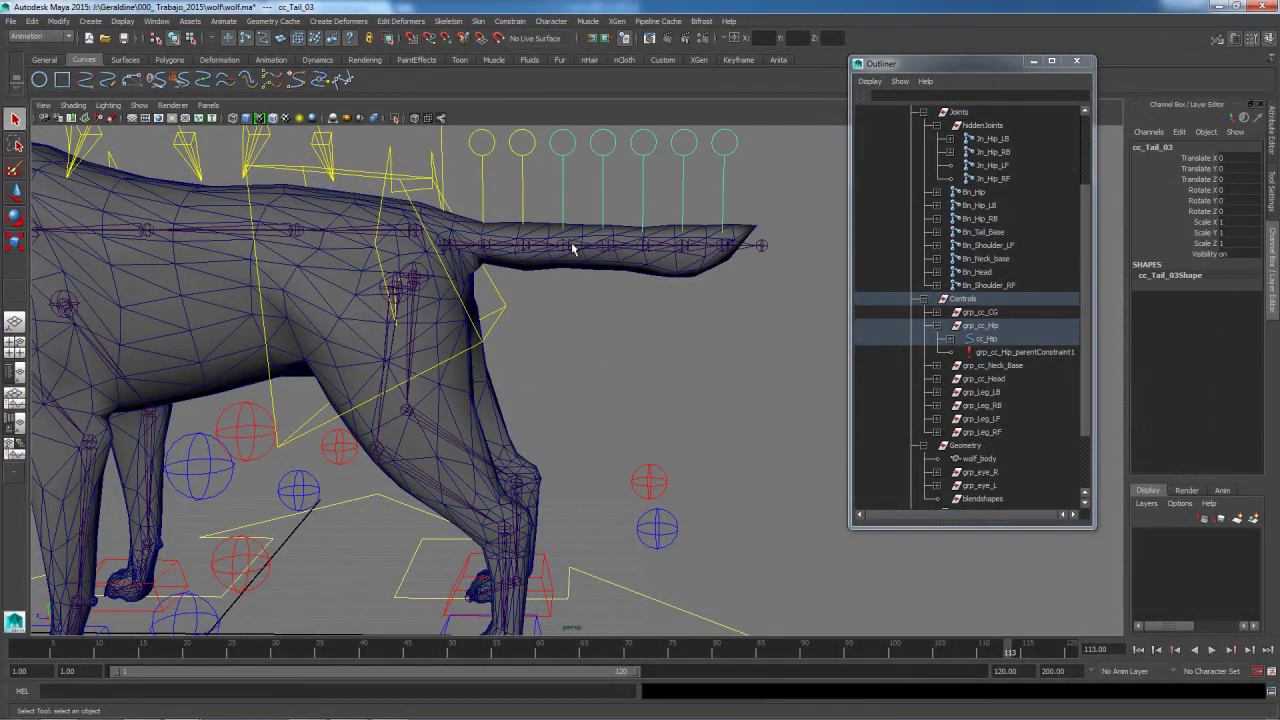
shift+click(572, 247)
click(614, 251)
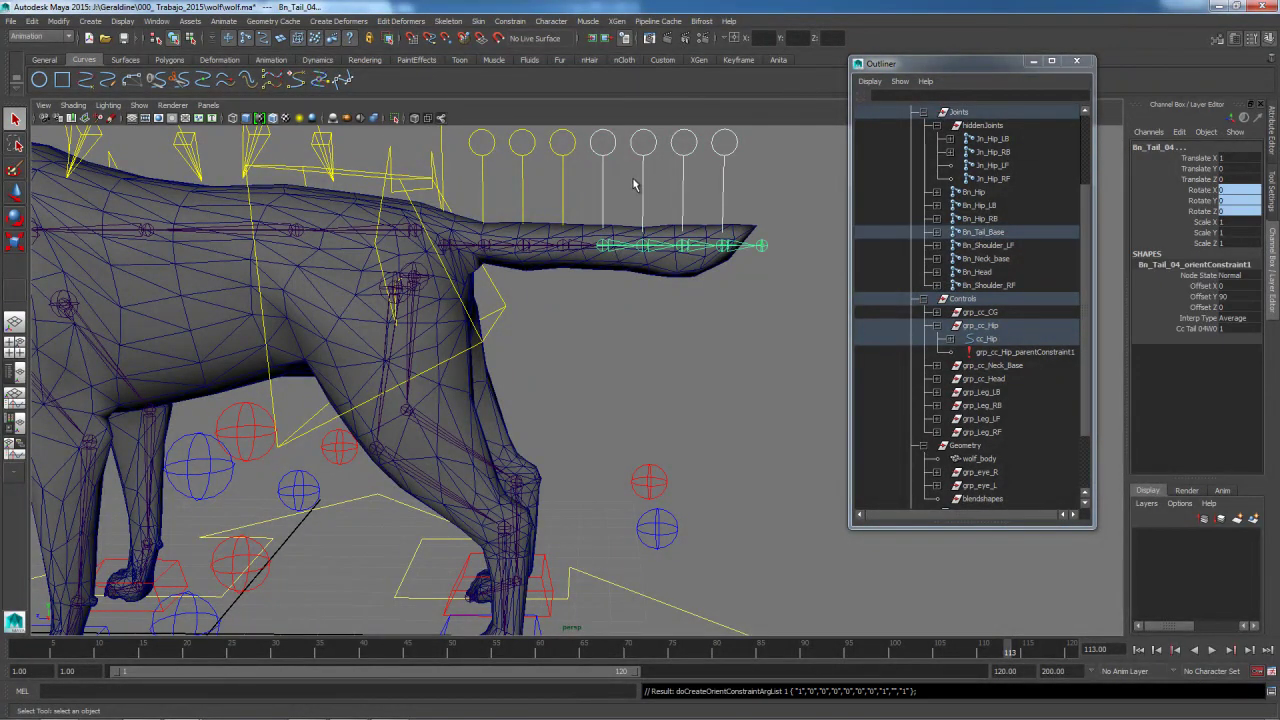
click(648, 249)
click(690, 250)
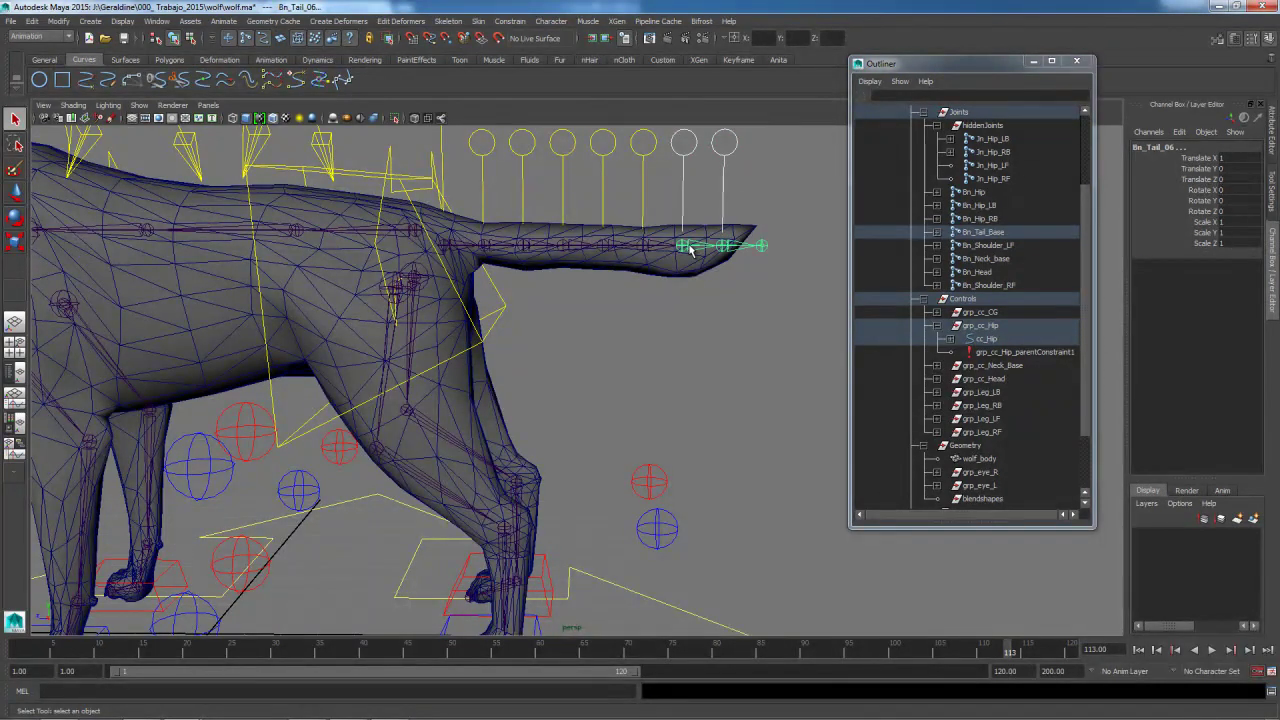
Orient-constrain the last tail joint, Bn_Tail_07, to the cc_Tail_07 control
click(734, 216)
click(727, 252)
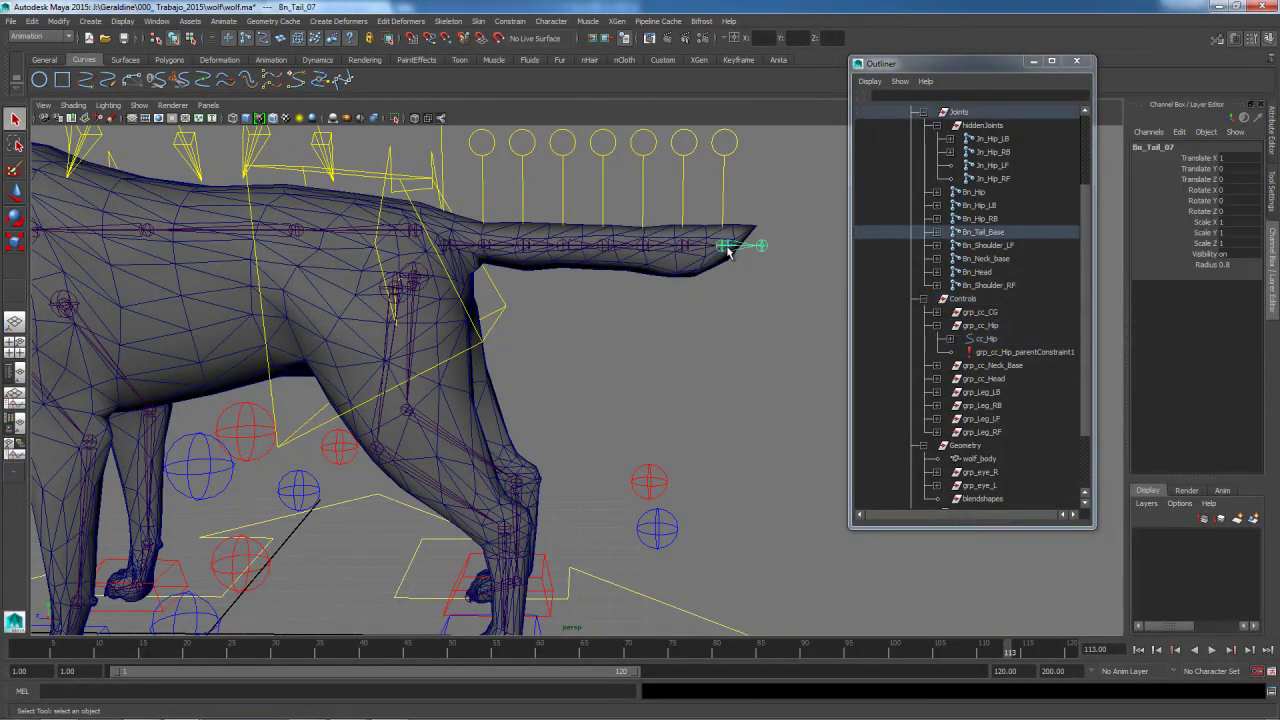
key(g)
click(748, 210)
click(727, 216)
shift+click(731, 246)
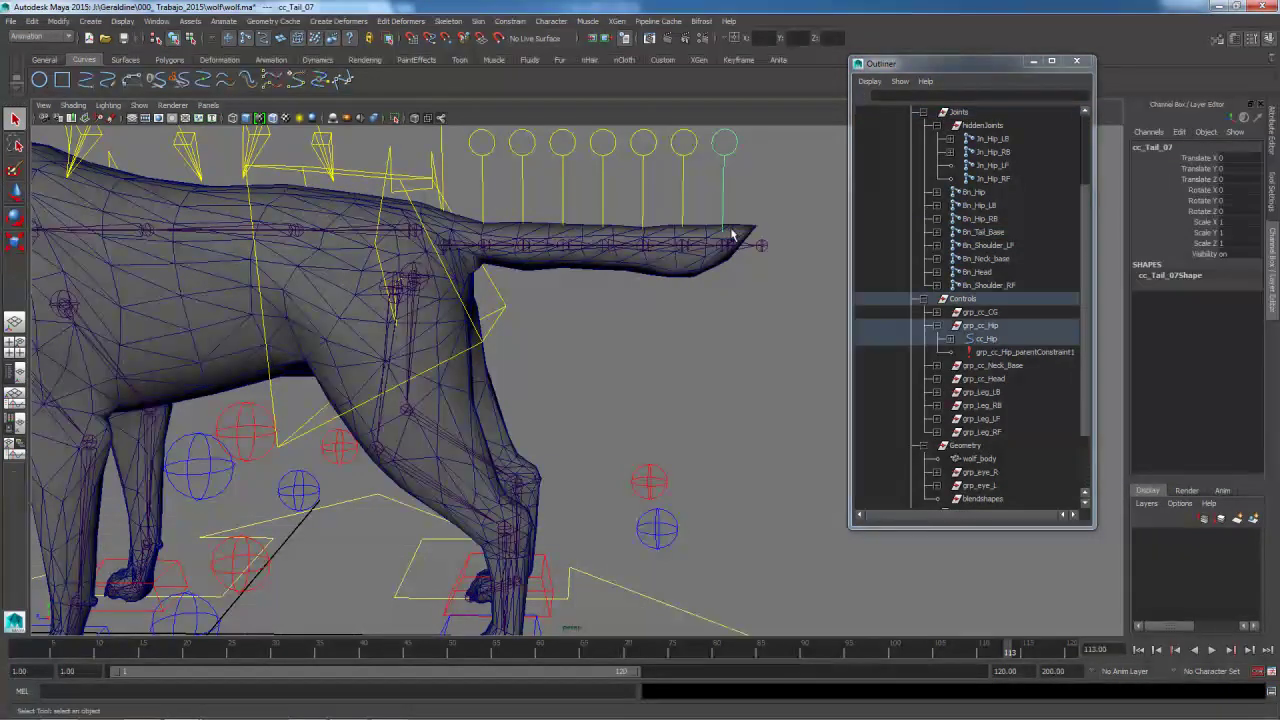
key(g)
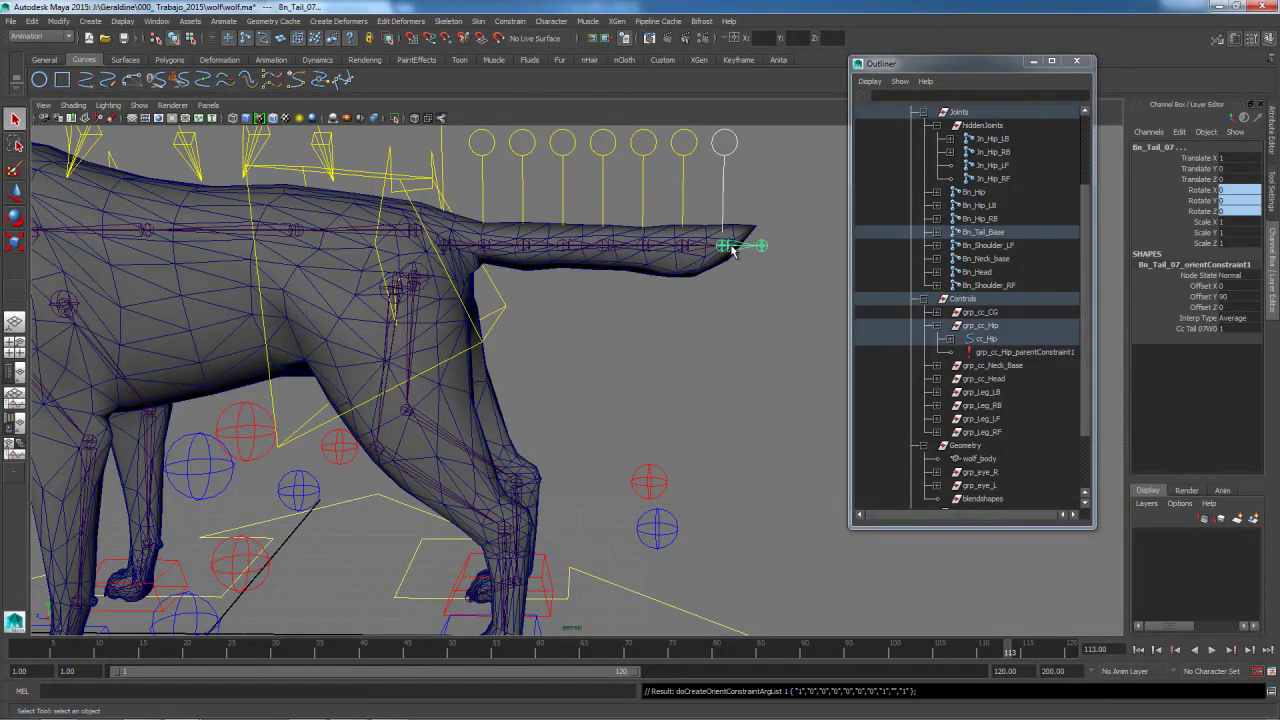
Test the tail controls one by one from cc_Tail_07 back to the tail base by rotating each, undoing every rotation
click(723, 340)
click(726, 248)
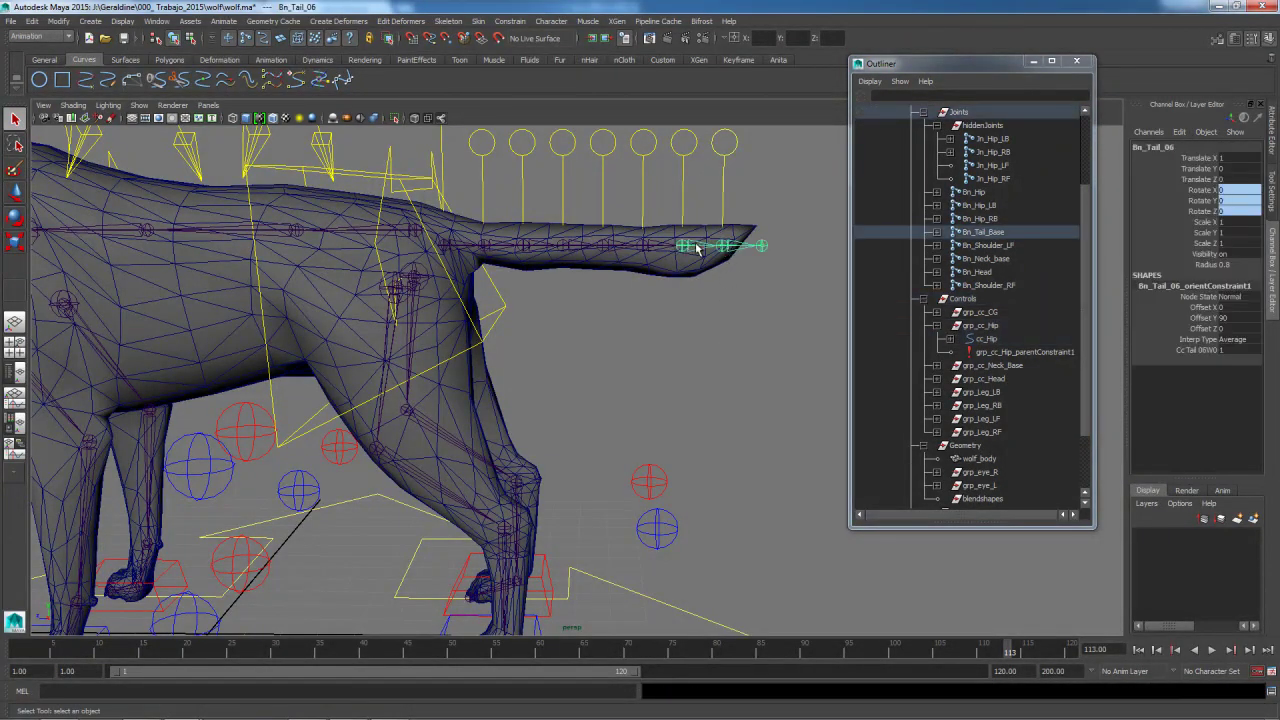
click(735, 203)
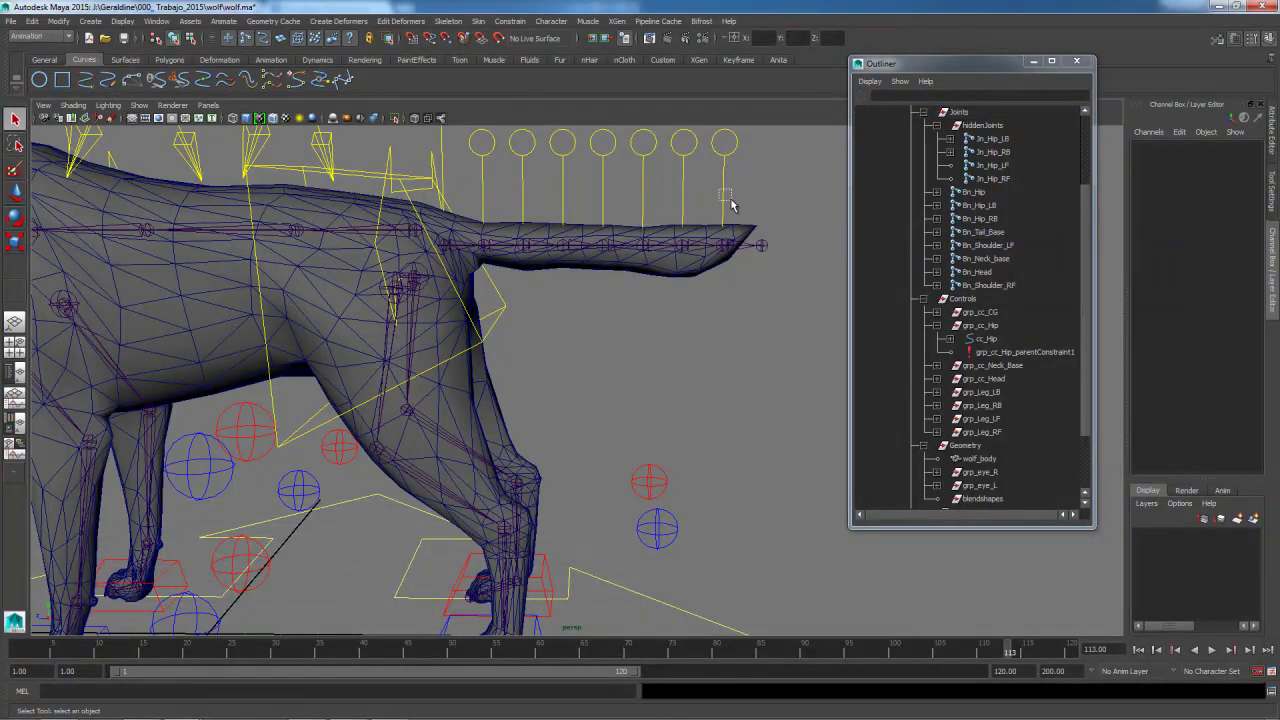
click(731, 204)
key(e)
drag(746, 188, 465, 197)
key(ctrl+z)
click(686, 158)
key(ctrl+z)
click(652, 158)
key(ctrl+z)
click(603, 156)
key(ctrl+z)
click(563, 176)
key(ctrl+z)
click(521, 172)
key(ctrl+z)
click(481, 166)
key(ctrl+z)
click(456, 156)
key(ctrl+z)
Test the tail's bending by rotating all its controls together, undo the rotation and clear the selection
alt+drag(585, 170, 572, 176)
drag(455, 138, 716, 192)
drag(577, 206, 576, 253)
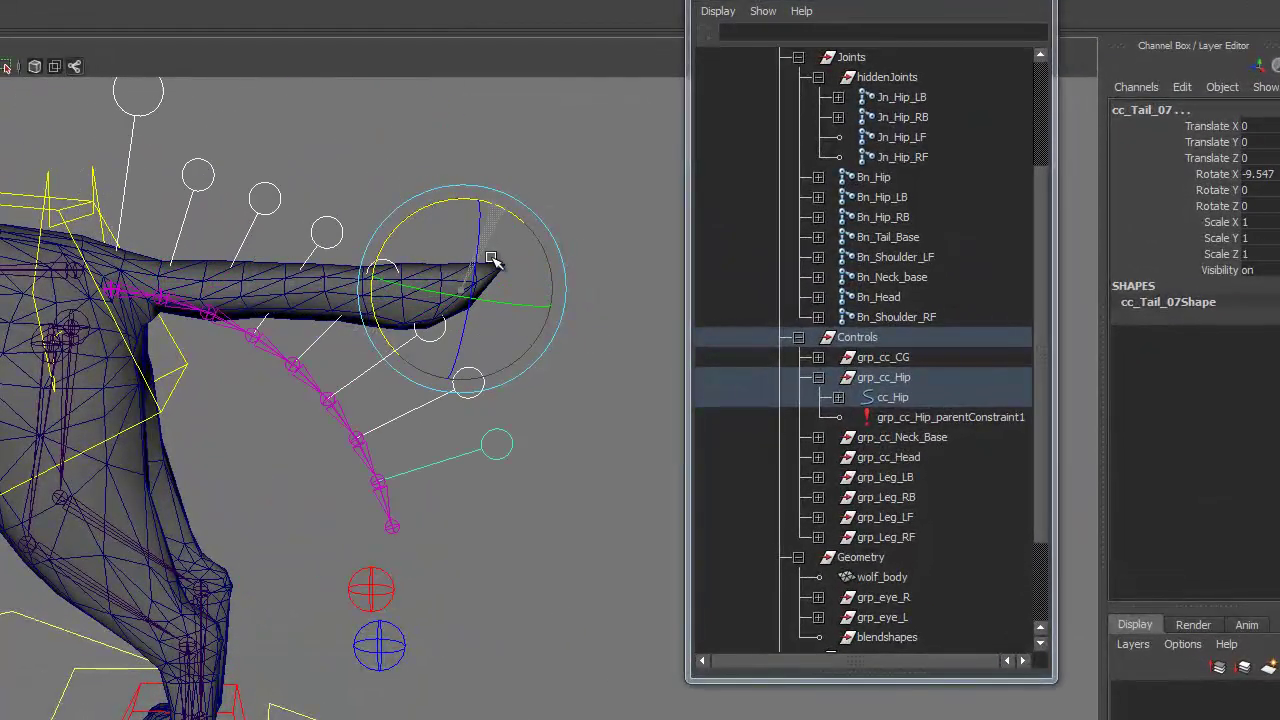
drag(491, 259, 493, 248)
key(ctrl+z)
click(485, 116)
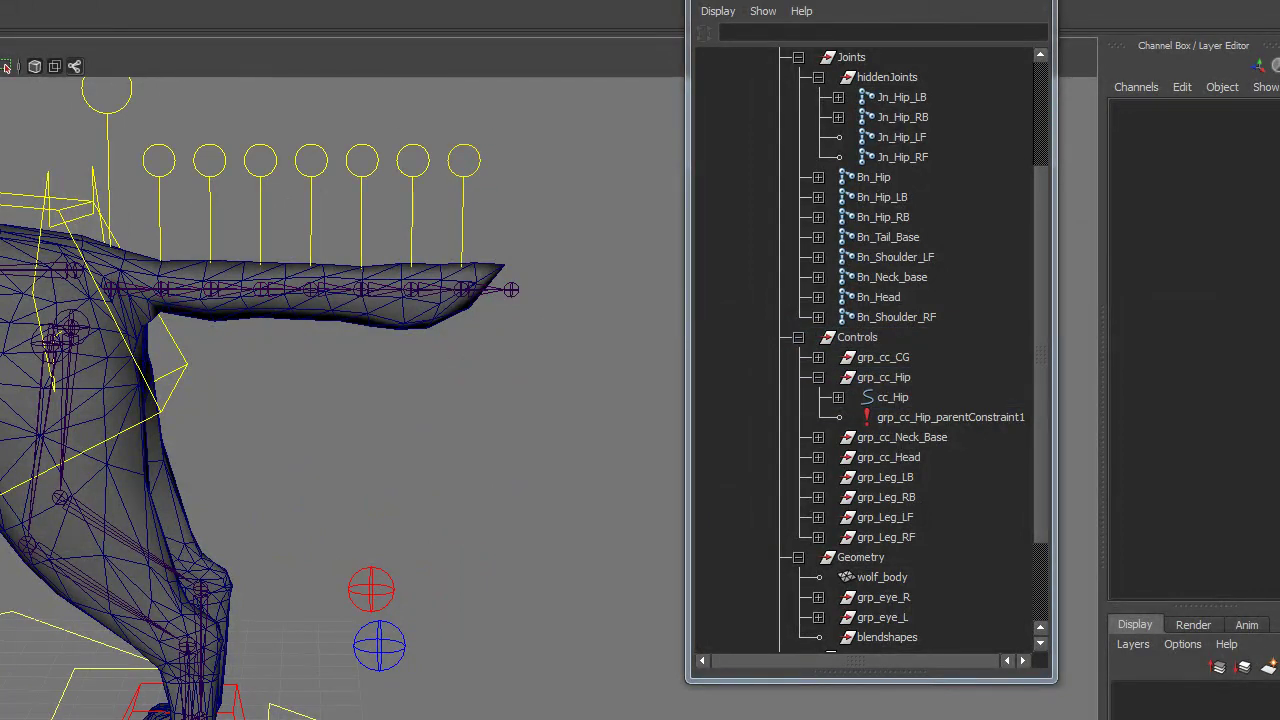
Examine the left hind leg's joint chain starting at Bn_Hip_LB
alt+middle_drag(106, 362, 166, 228)
alt+drag(109, 389, 132, 366)
alt+drag(252, 499, 357, 486)
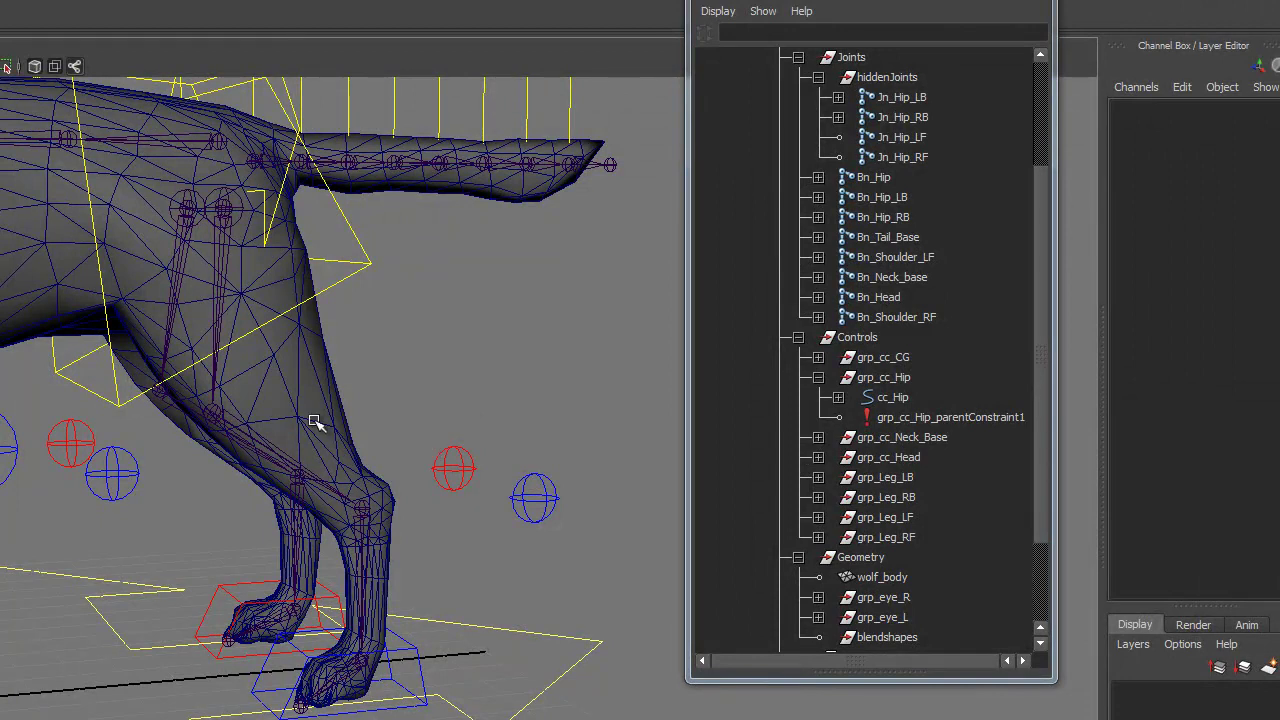
click(213, 258)
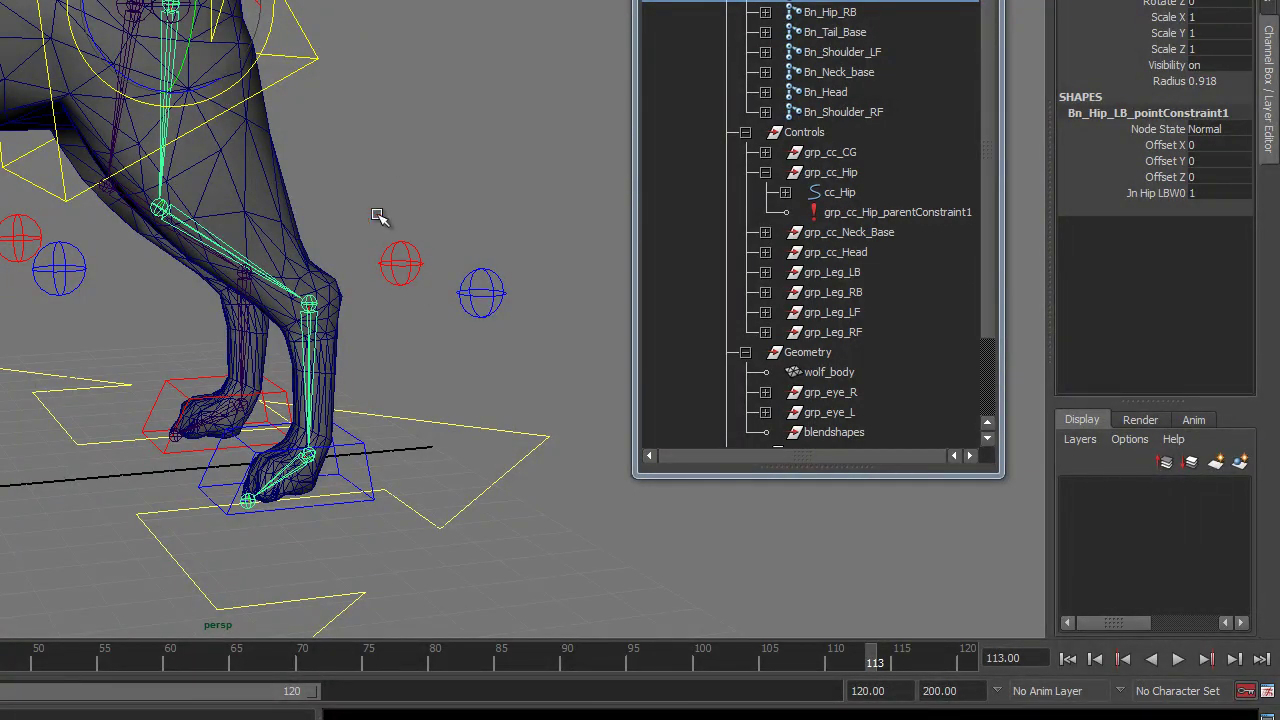
click(377, 175)
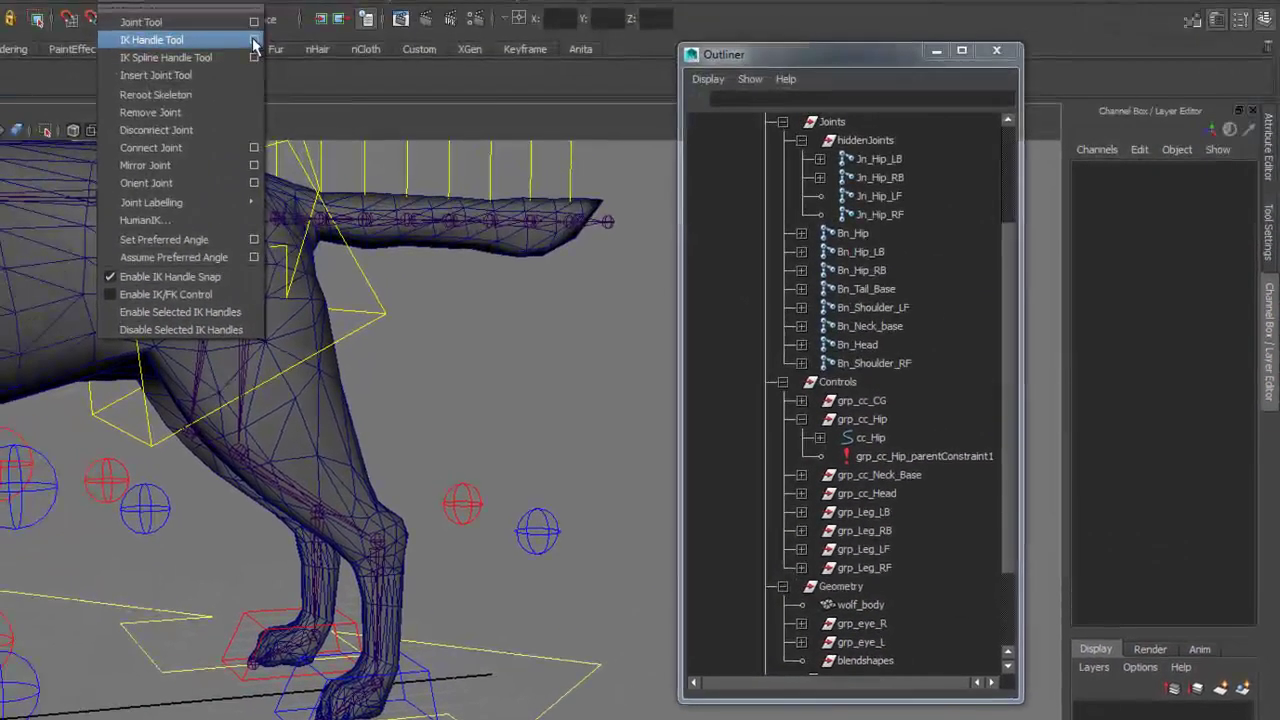
Create an IK handle with the Single-Chain Solver from Bn_Hip_LB to the knee joint of the left hind leg
click(256, 43)
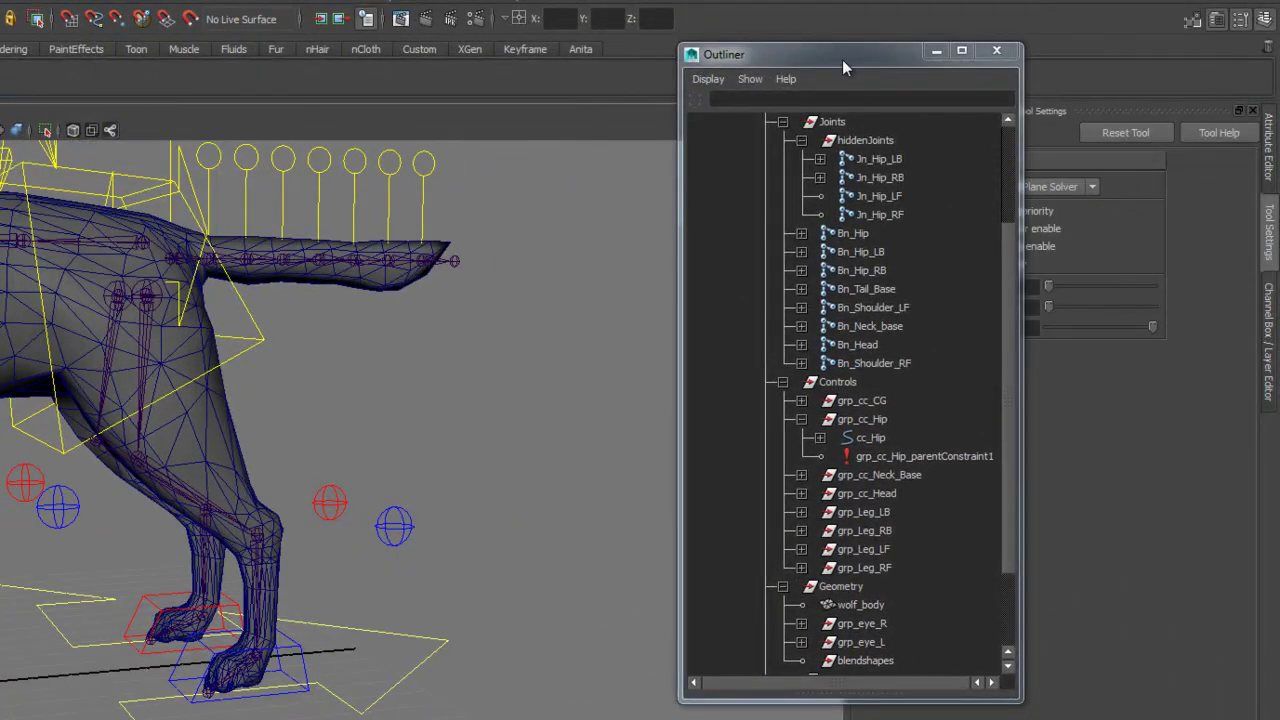
drag(842, 59, 666, 70)
click(1065, 187)
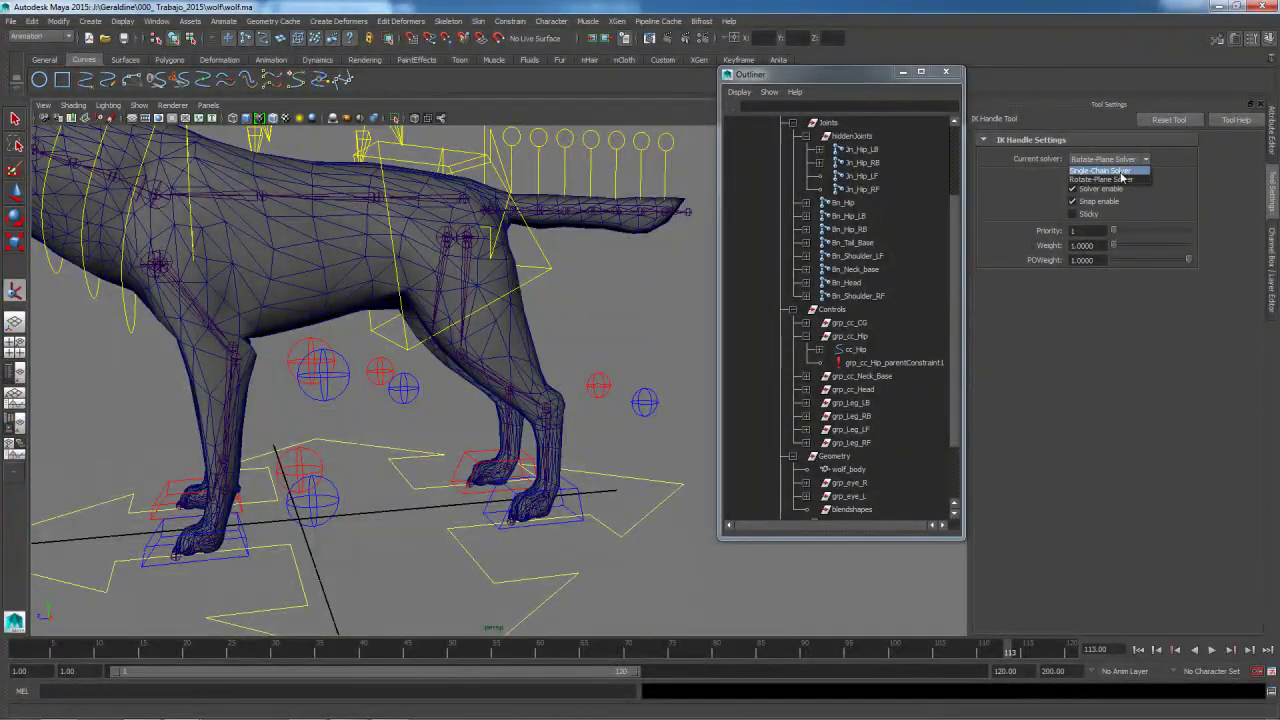
click(1120, 171)
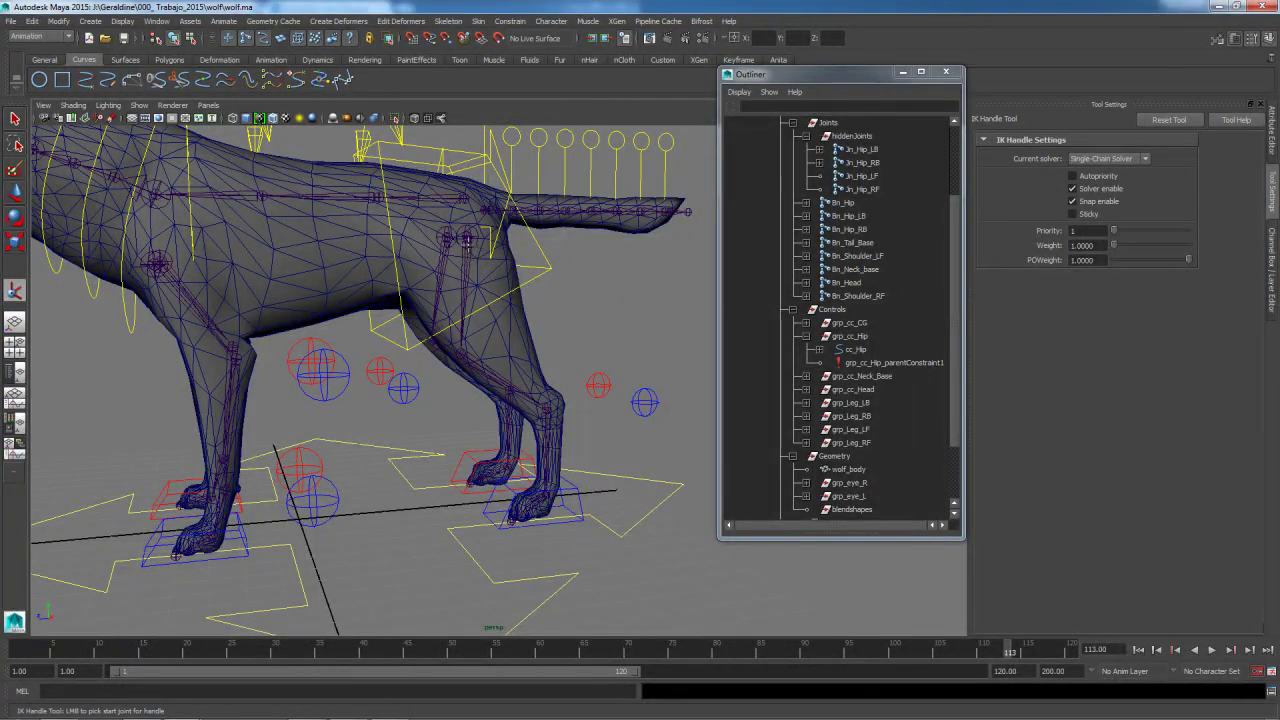
scroll(464, 253, up, 5)
scroll(456, 221, up, 5)
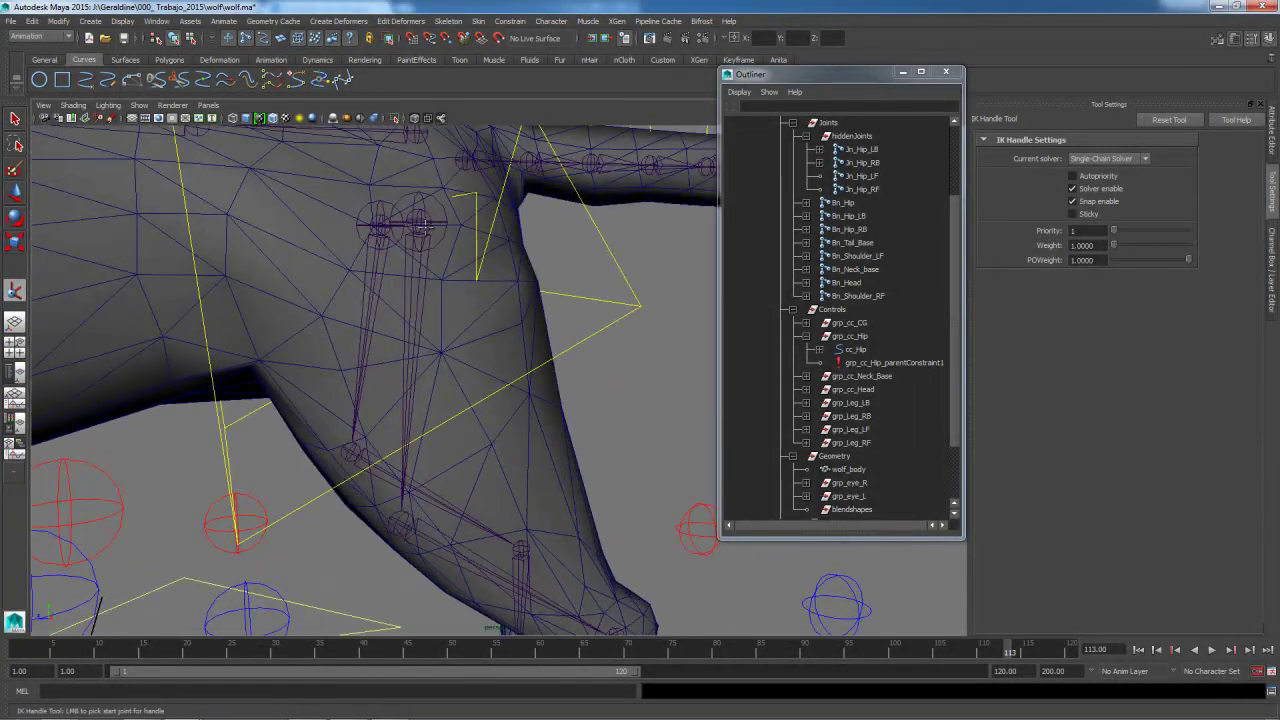
click(418, 224)
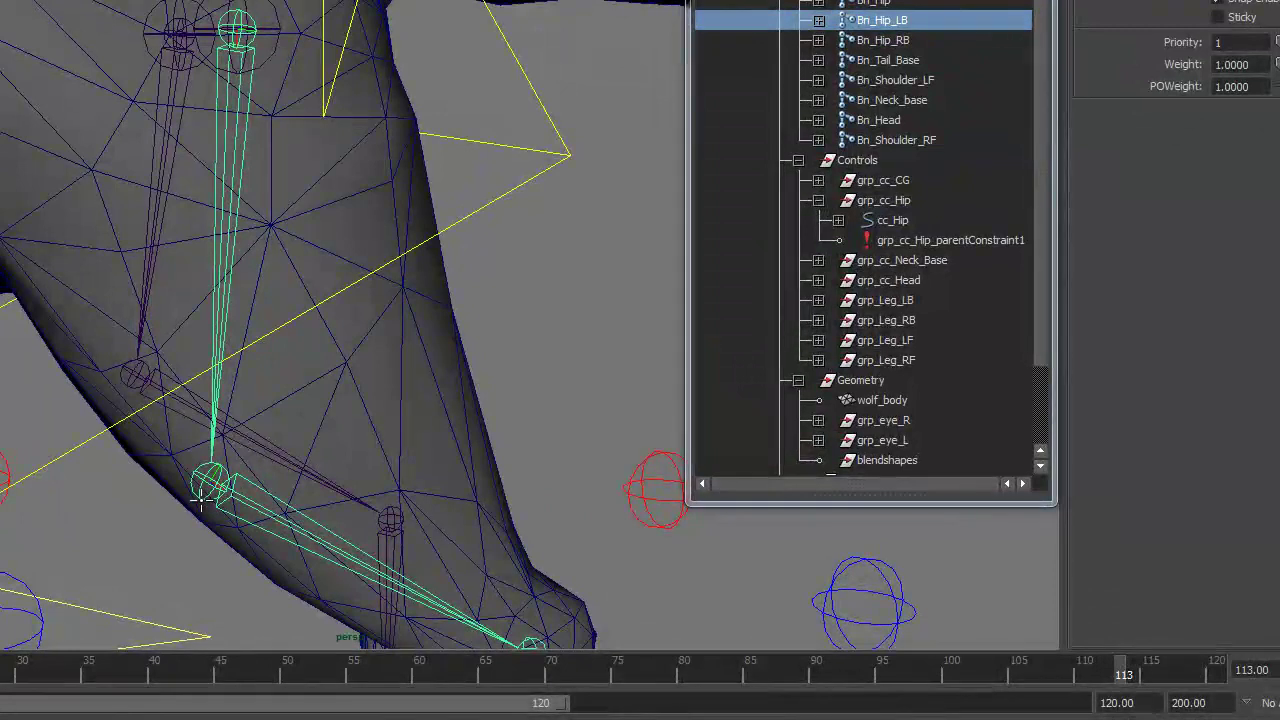
click(200, 493)
Examine the new IK handle at the left hind knee from several angles
key(e)
scroll(209, 400, down, 5)
alt+drag(209, 400, 209, 449)
scroll(229, 443, up, 3)
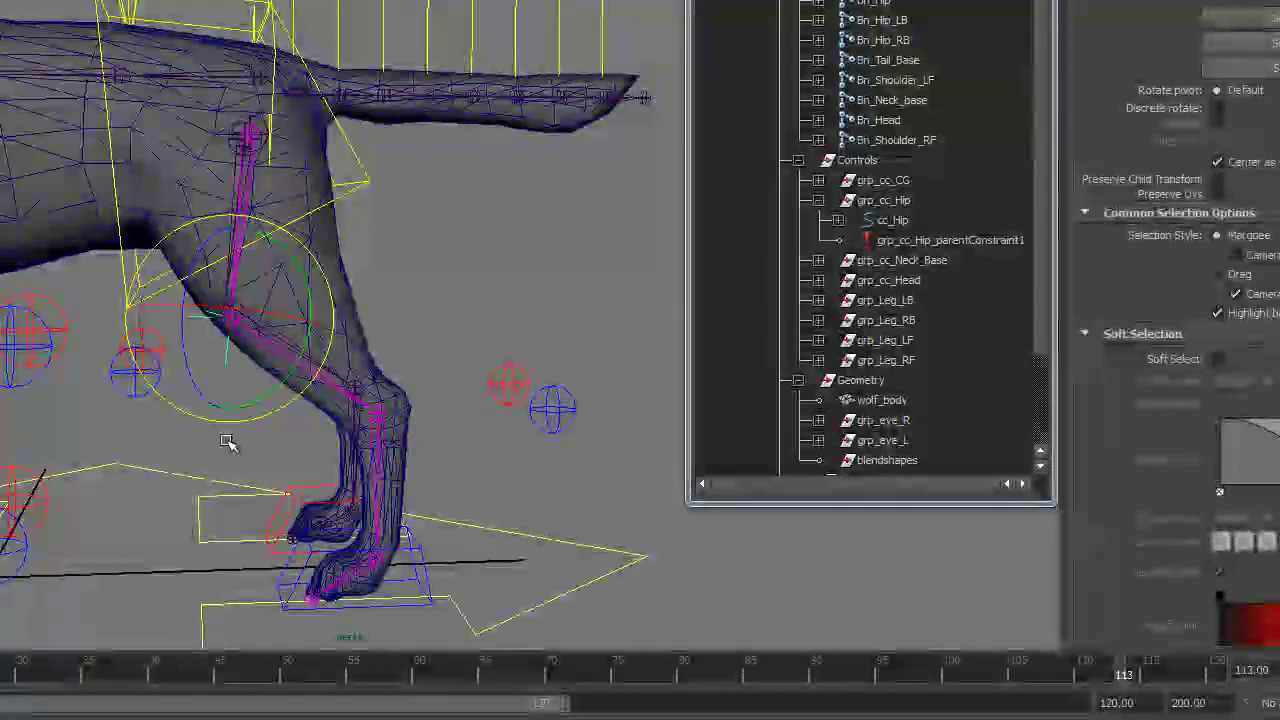
key(w)
middle_drag(170, 250, 103, 334)
alt+drag(103, 334, 388, 312)
drag(523, 321, 486, 300)
alt+drag(416, 247, 318, 294)
middle_drag(167, 393, 213, 389)
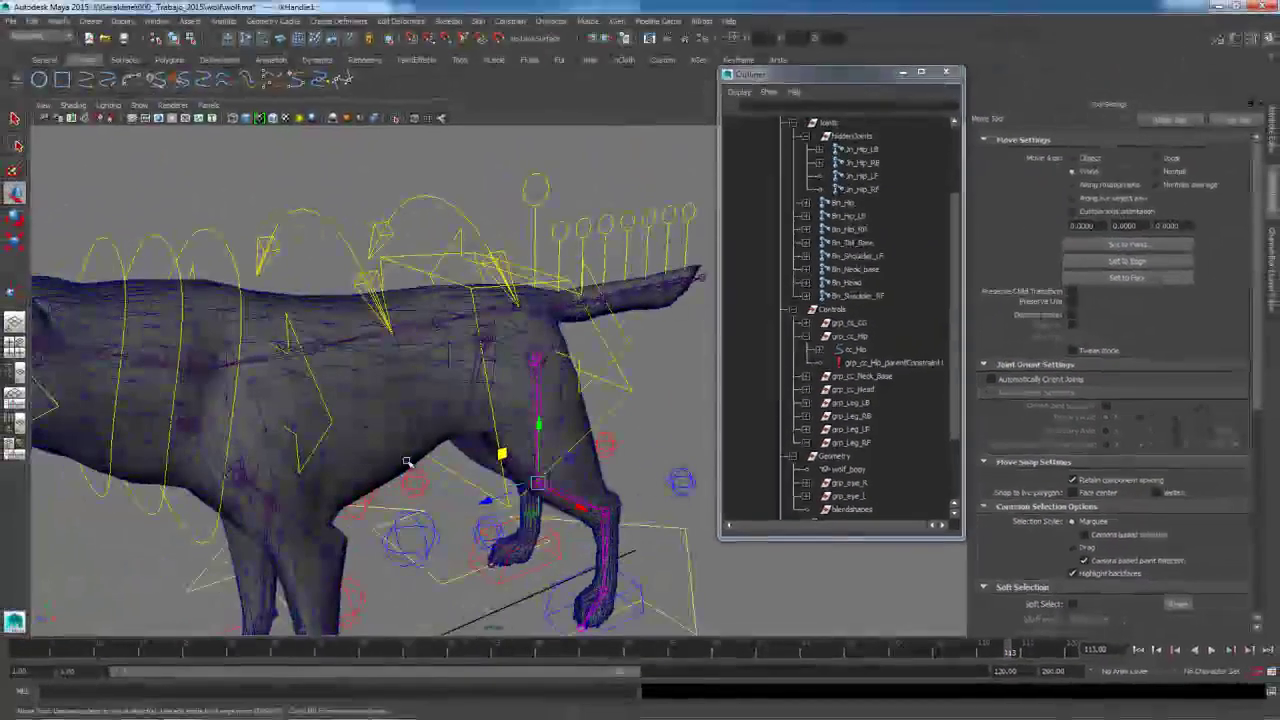
alt+drag(407, 462, 686, 371)
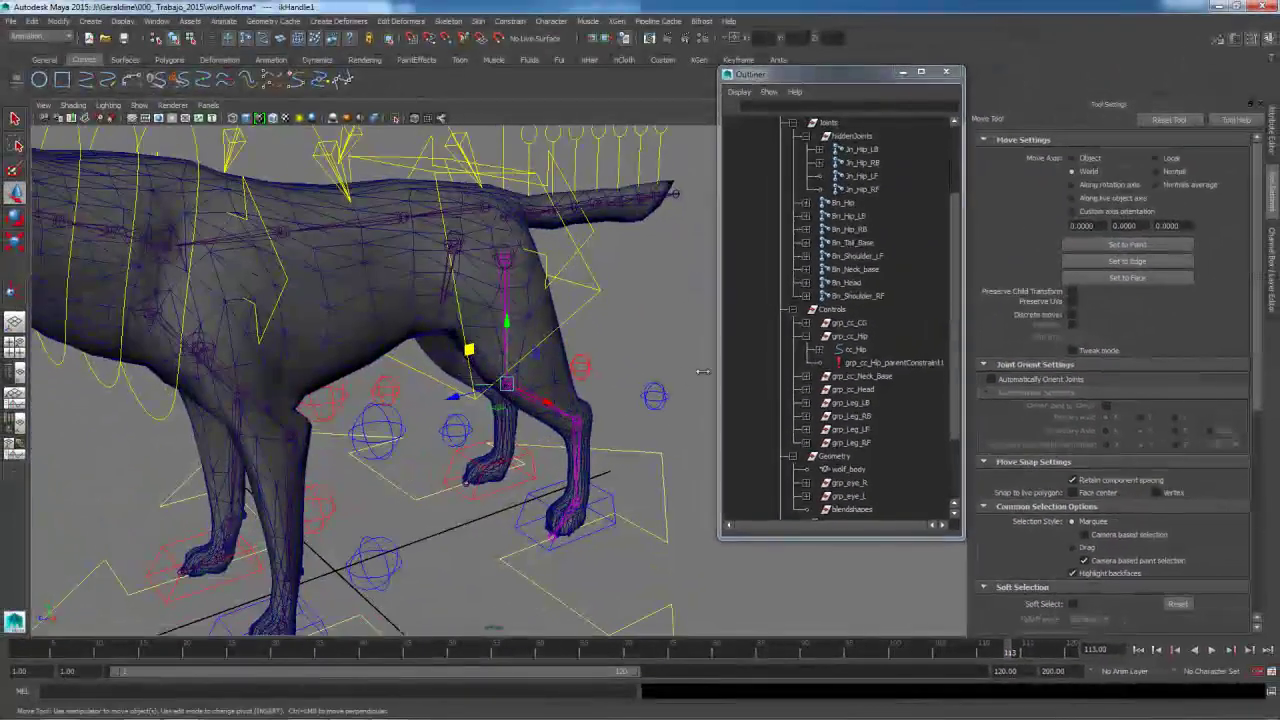
Rename the IK handle ikHandle1 as ik_Leg_LB
scroll(790, 450, down, 3)
double_click(785, 484)
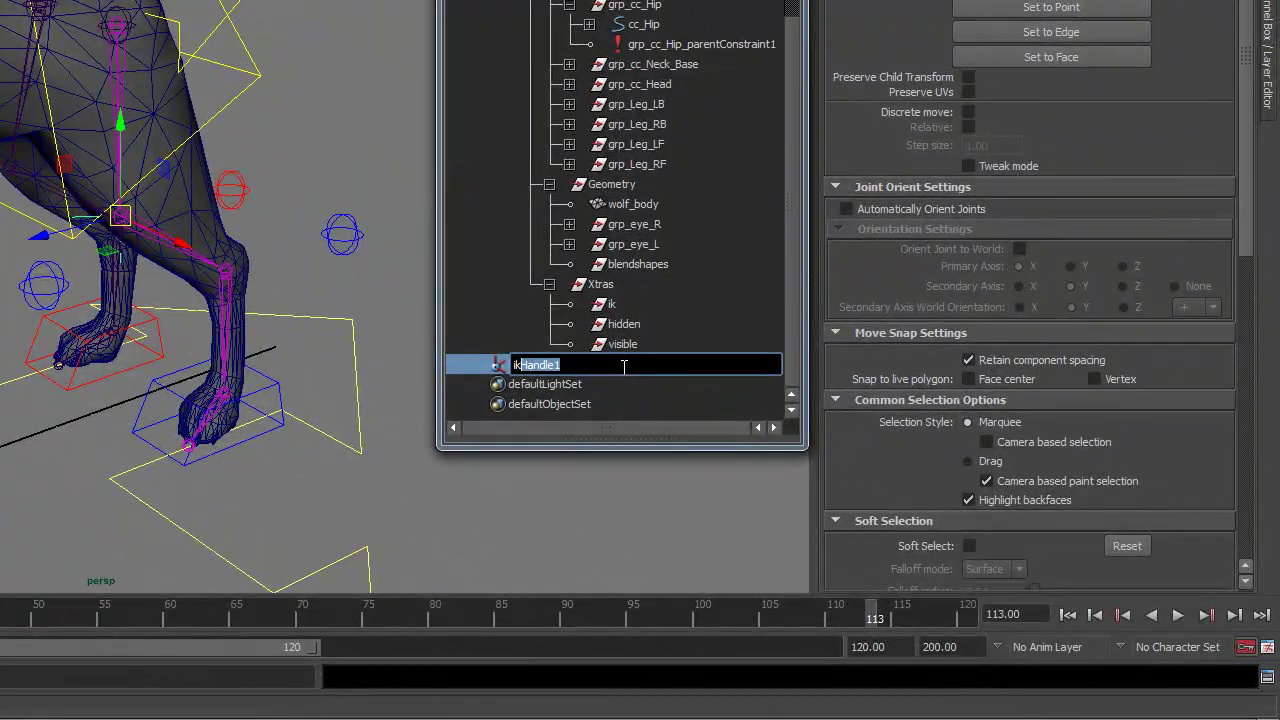
text(ik_Leg_LB)
key(Return)
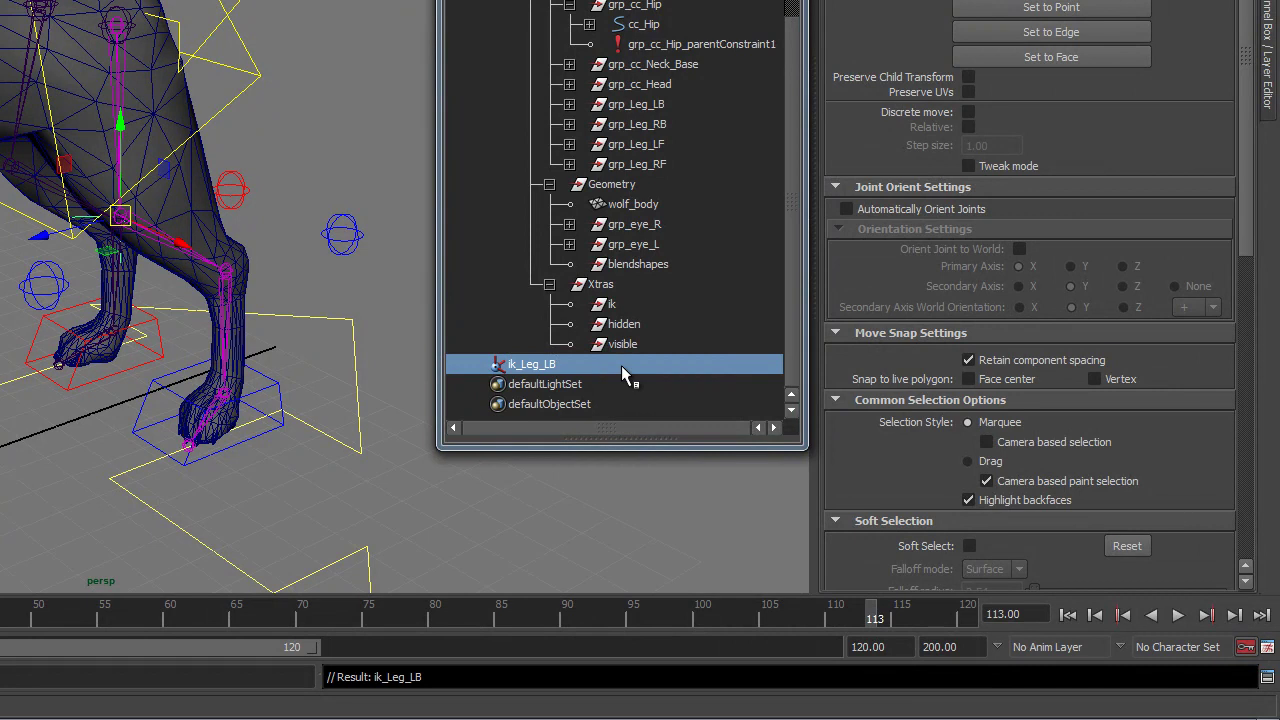
Move ik_Leg_LB into the ik group under Xtras and expand that group
middle_drag(588, 362, 637, 306)
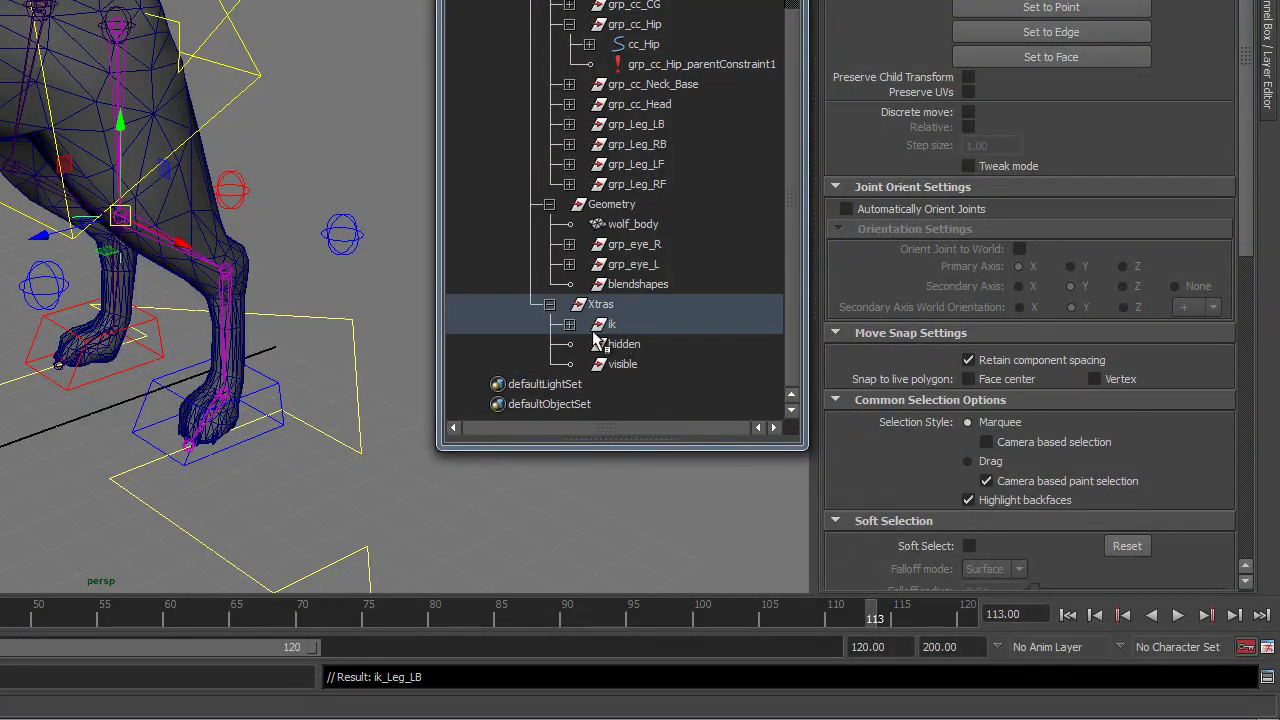
click(569, 324)
click(620, 337)
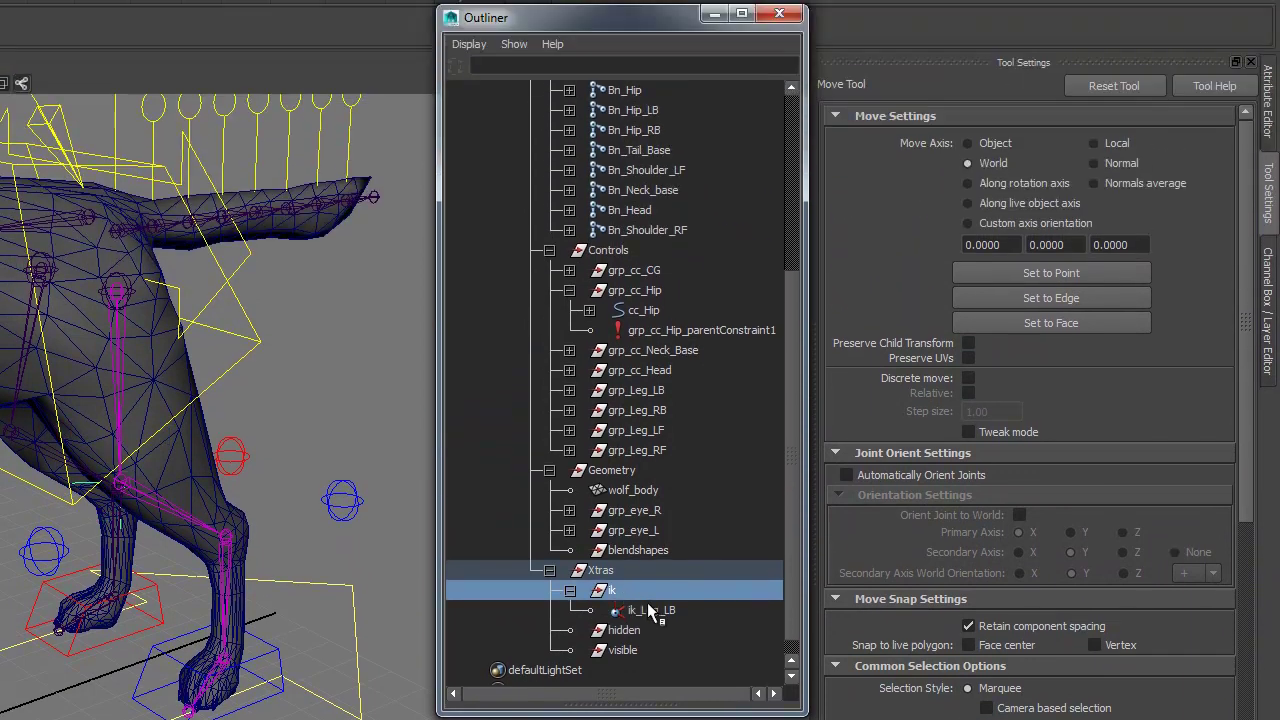
Create an IK handle with the Rotate-Plane Solver from the left hind knee joint to the joint at the paw
alt+drag(176, 642, 145, 643)
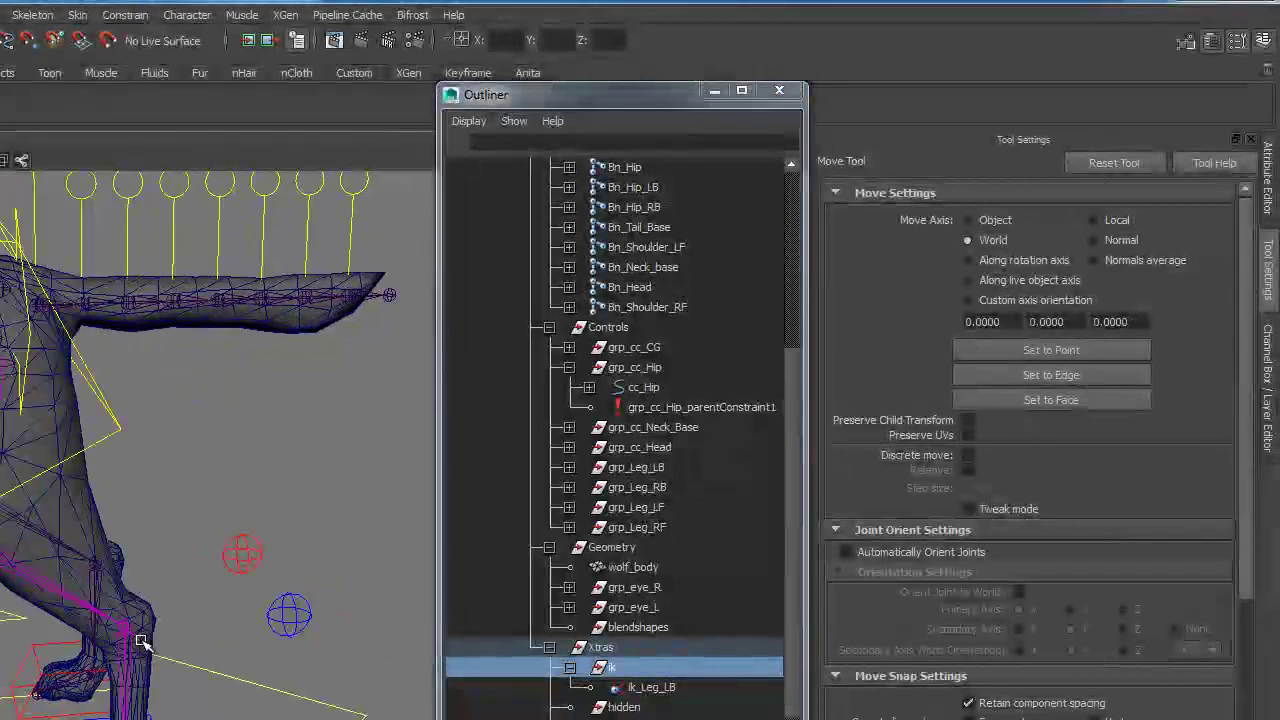
alt+middle_drag(51, 702, 51, 626)
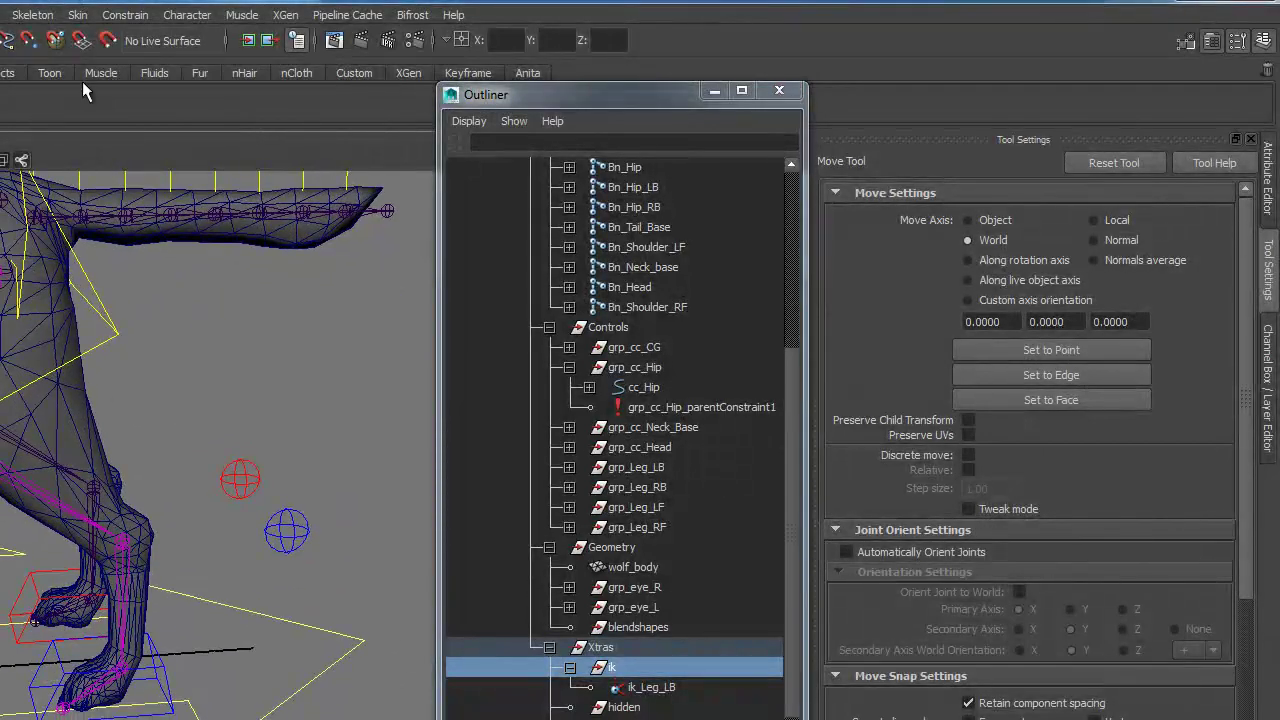
click(25, 17)
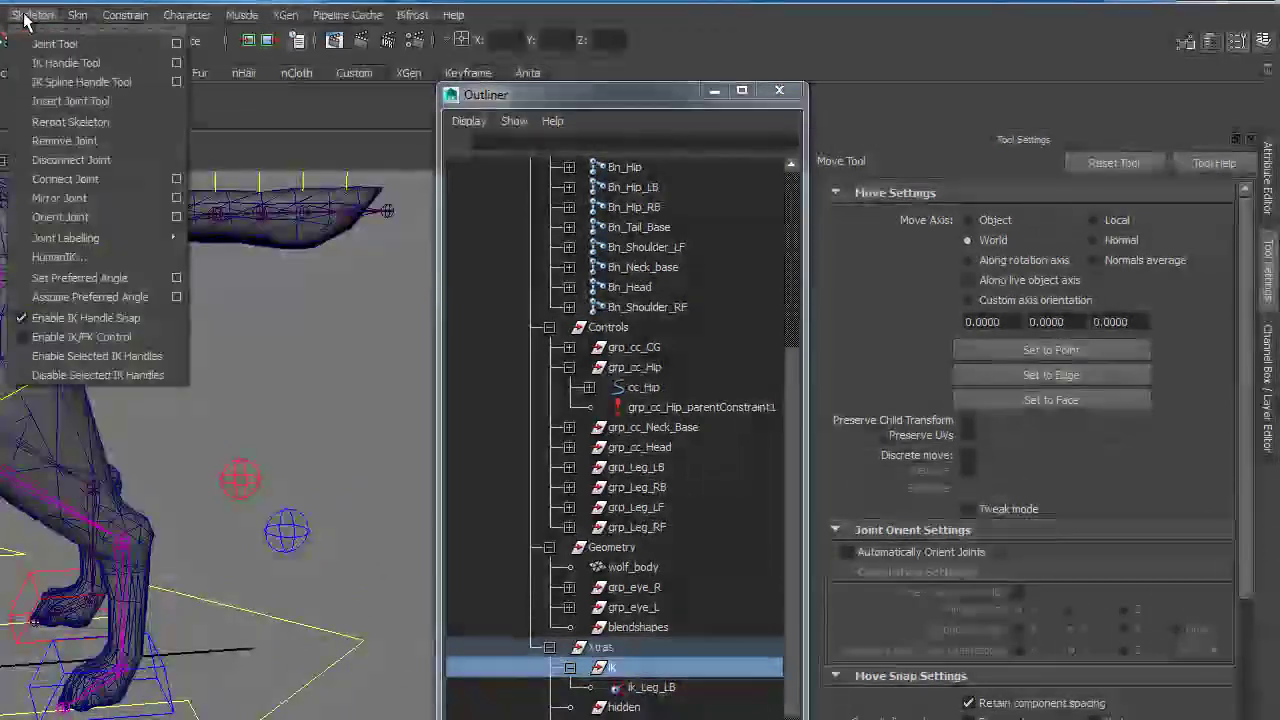
click(66, 63)
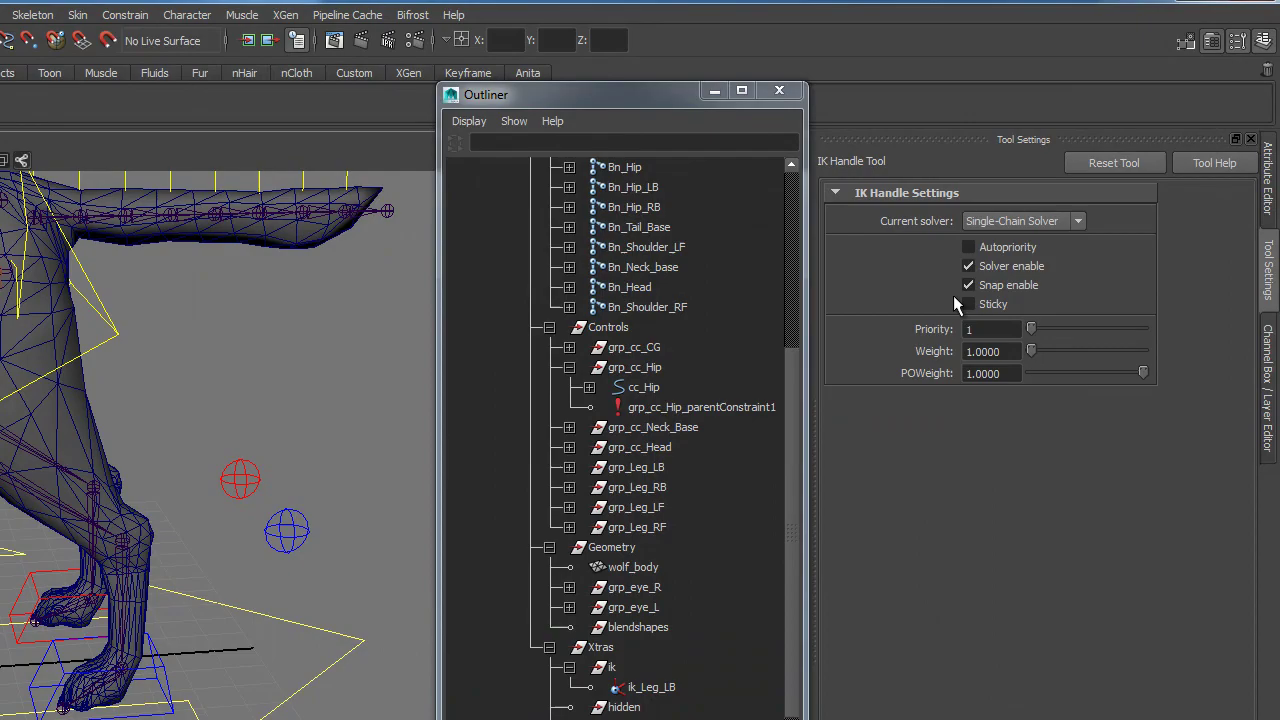
click(1045, 225)
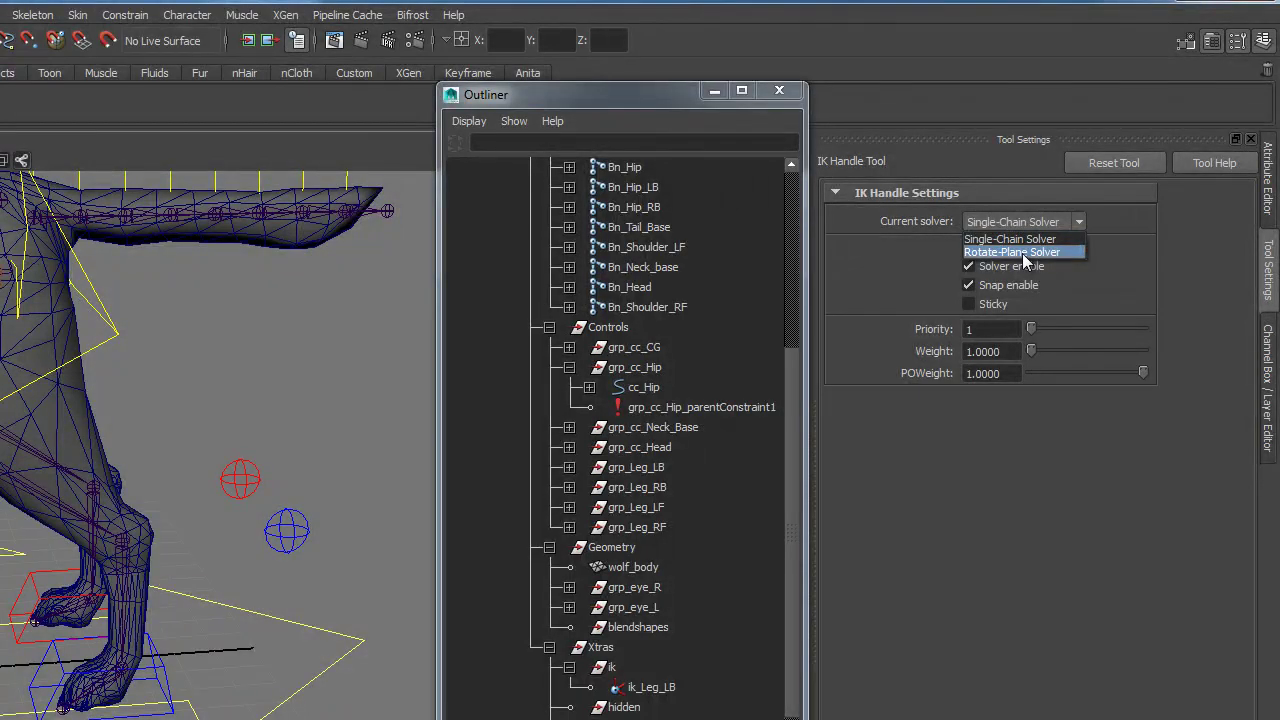
click(1022, 253)
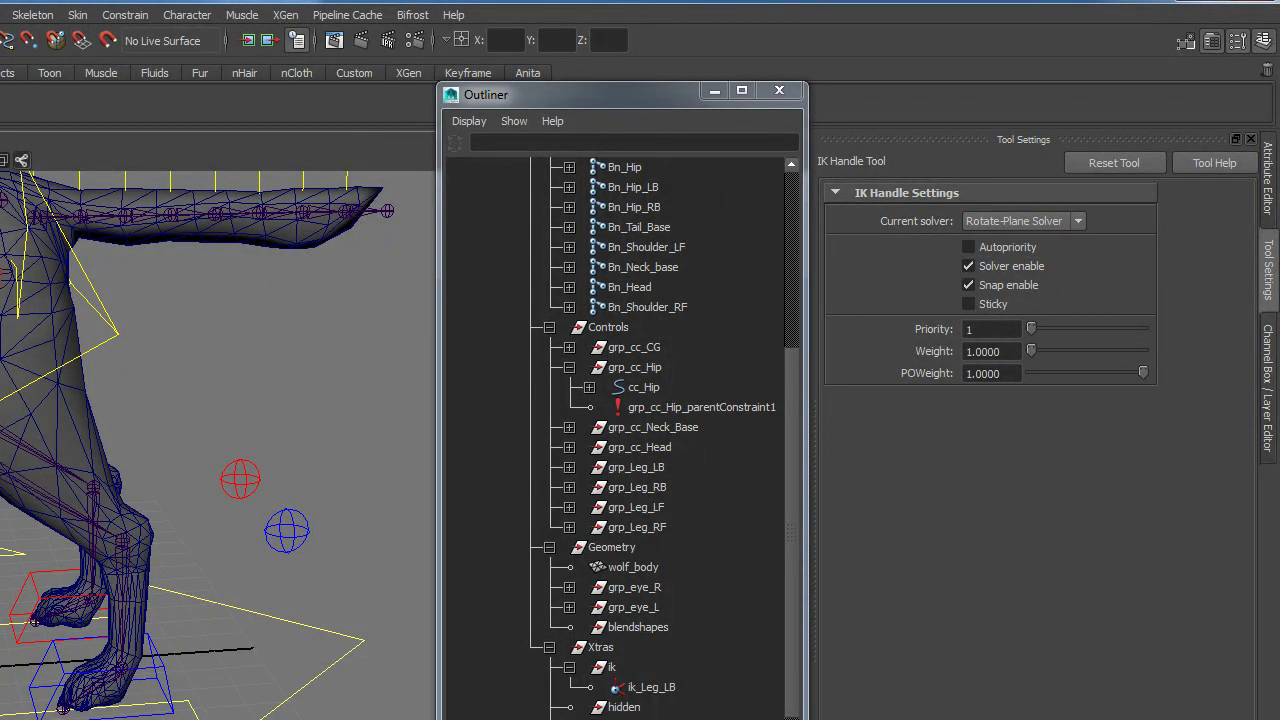
click(633, 187)
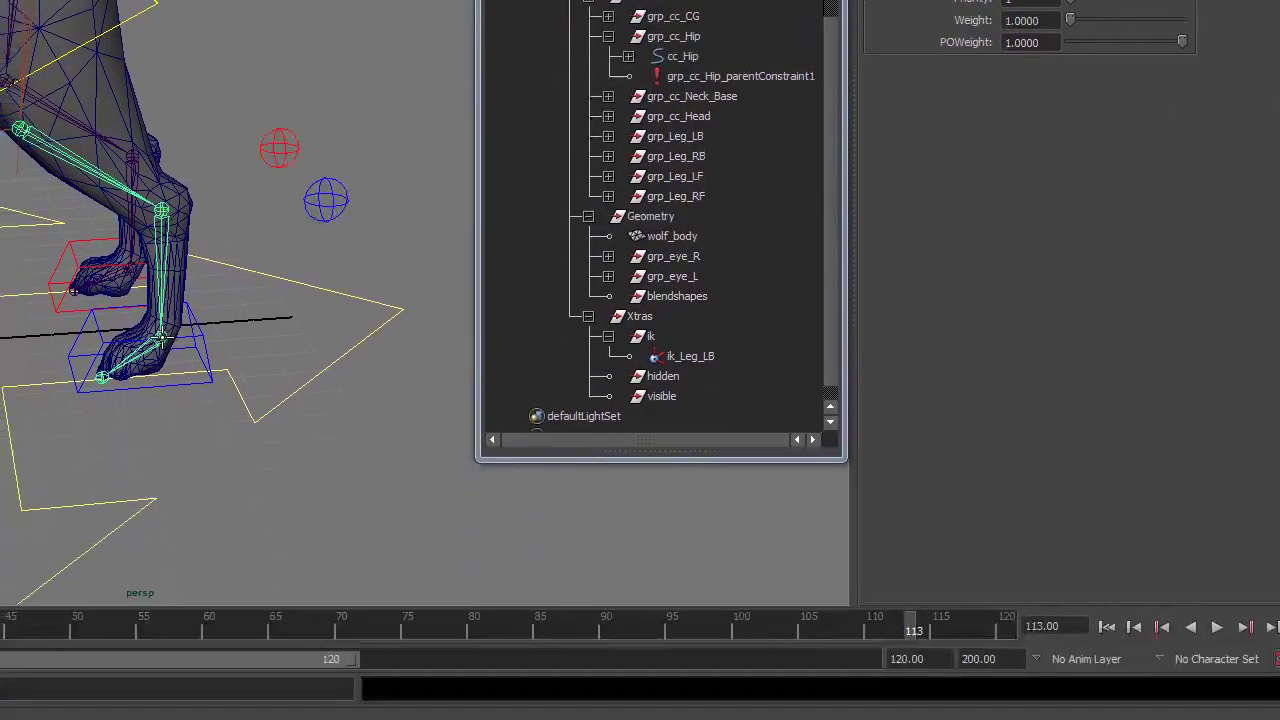
click(122, 667)
Test the new IK handle by moving it to bend the left hind leg, and undo each move
alt+drag(232, 443, 197, 416)
alt+right_drag(197, 414, 244, 444)
alt+drag(246, 446, 264, 443)
drag(152, 290, 143, 213)
key(ctrl+z)
alt+drag(26, 246, 122, 270)
drag(327, 339, 266, 297)
key(ctrl+z)
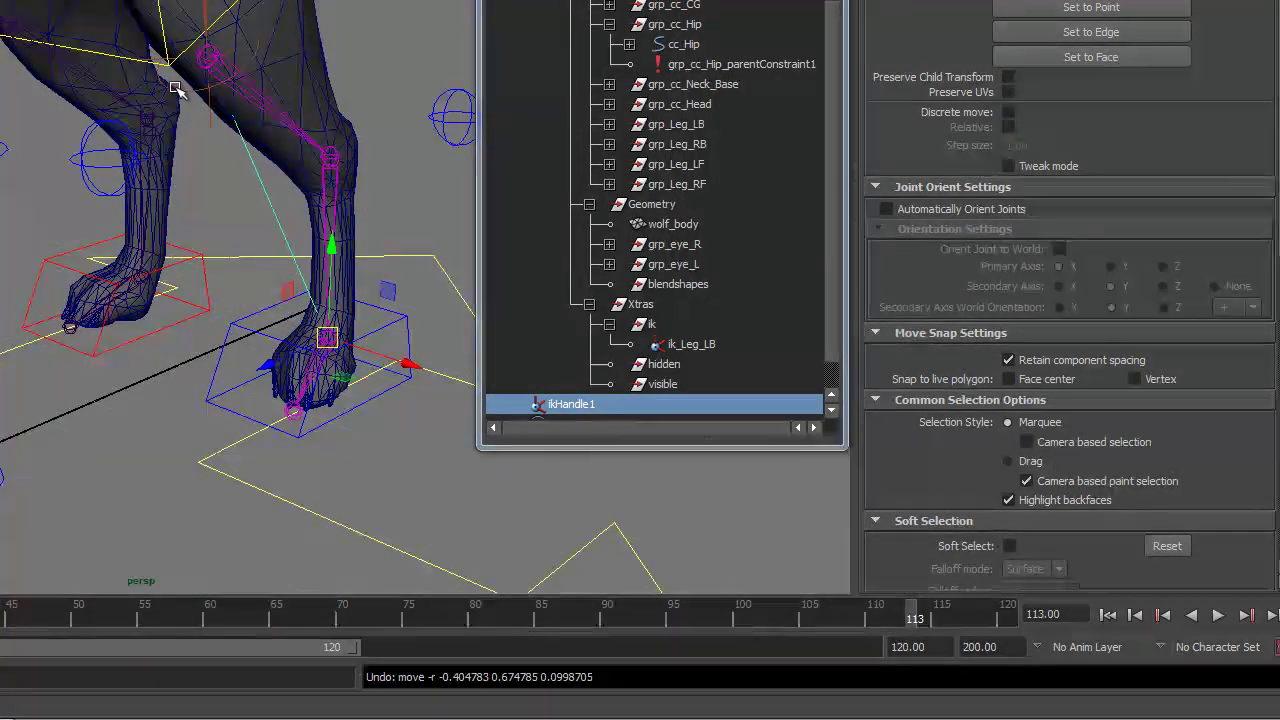
Rename the IK handle ik_Leg_LB as ik_Knee_LB
alt+drag(240, 193, 147, 192)
scroll(606, 405, down, 1)
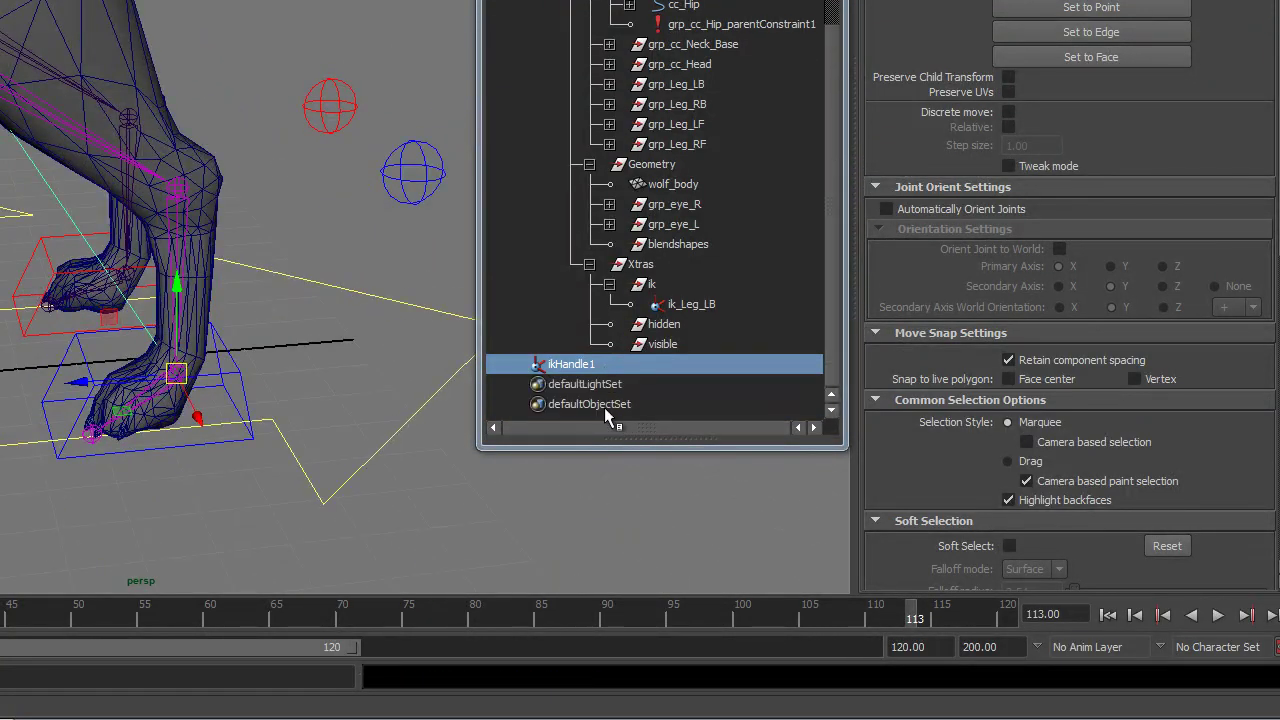
click(700, 304)
double_click(700, 306)
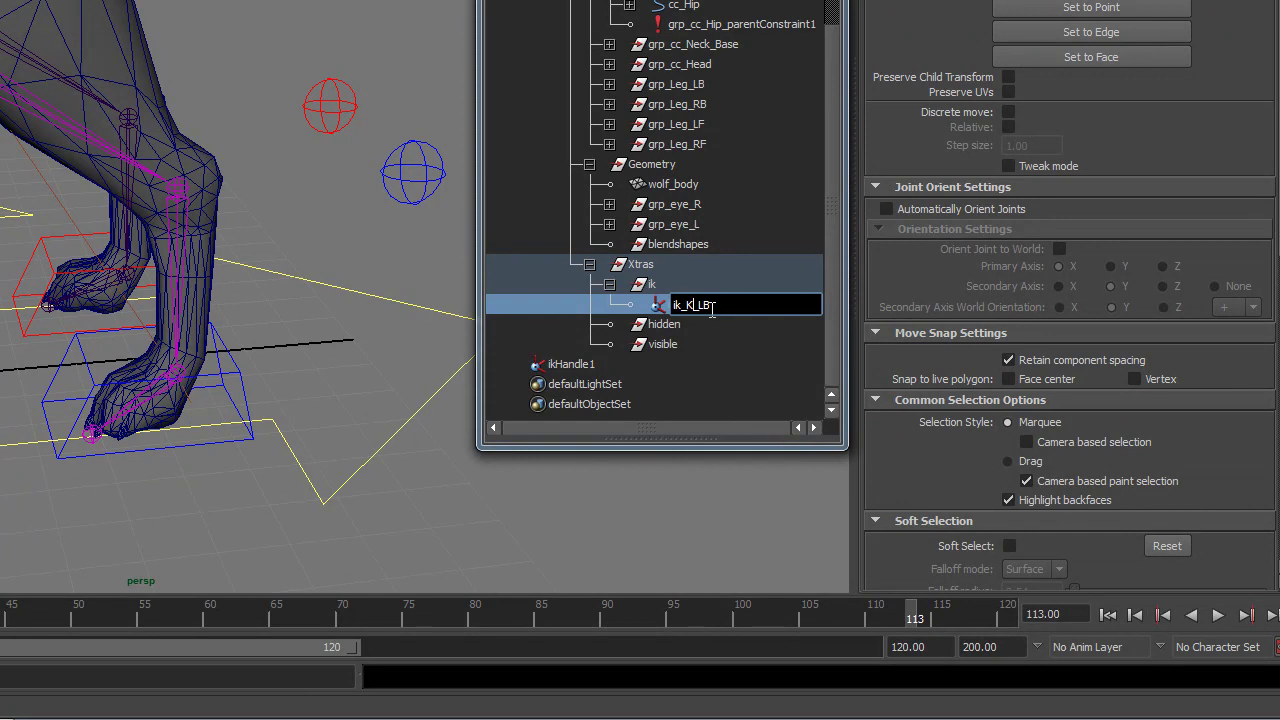
key(Return)
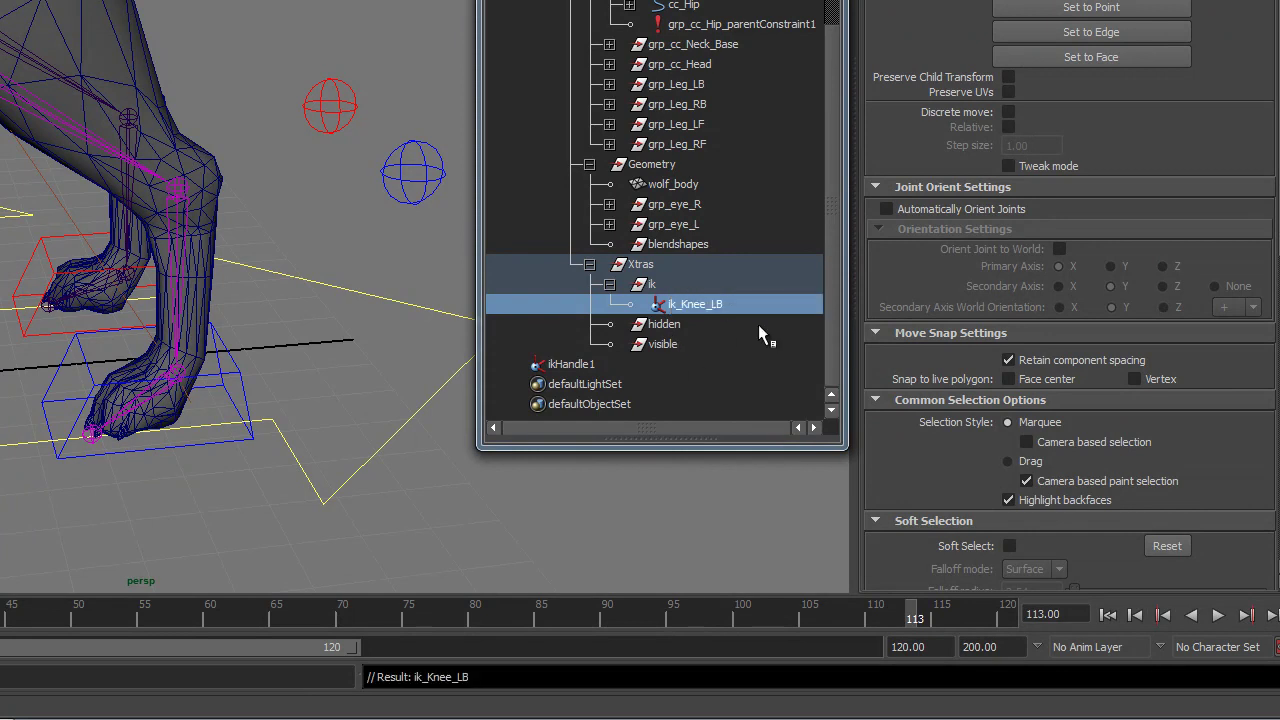
Rename ikHandle1 as ik_Ankle_LB and move it into the ik group under Xtras
double_click(726, 312)
key(ctrl+c)
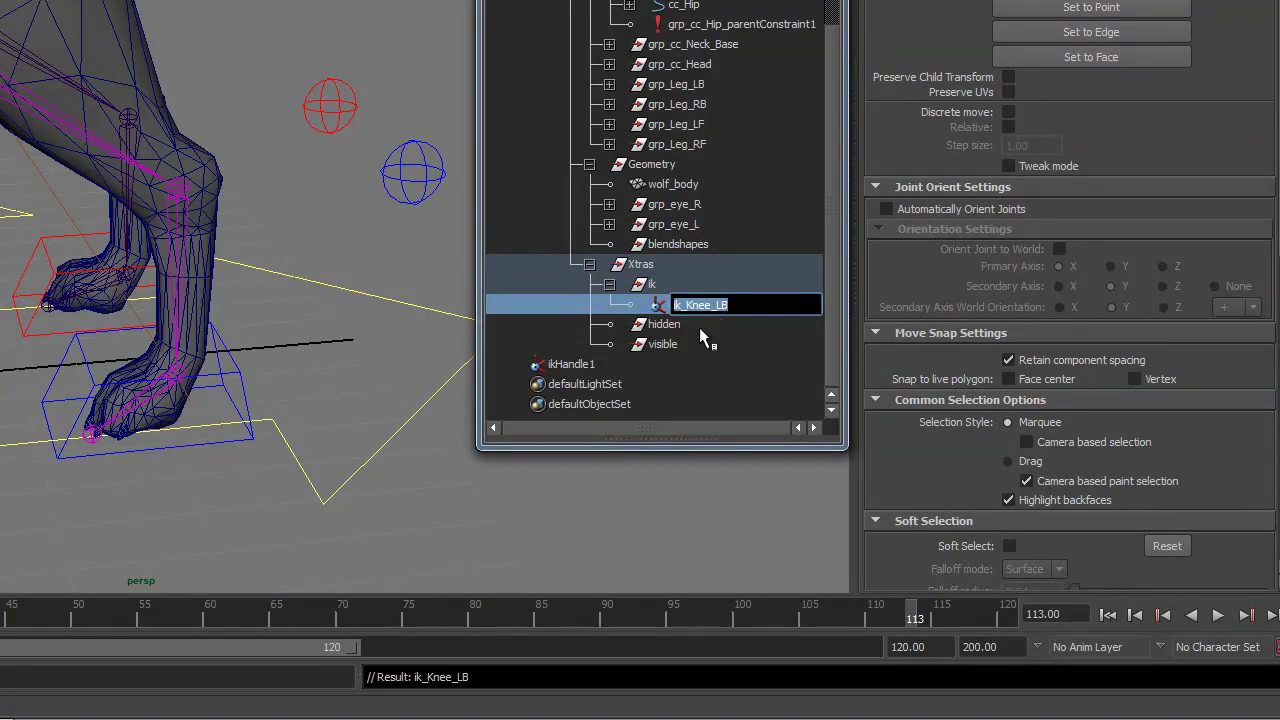
double_click(585, 366)
key(ctrl+v)
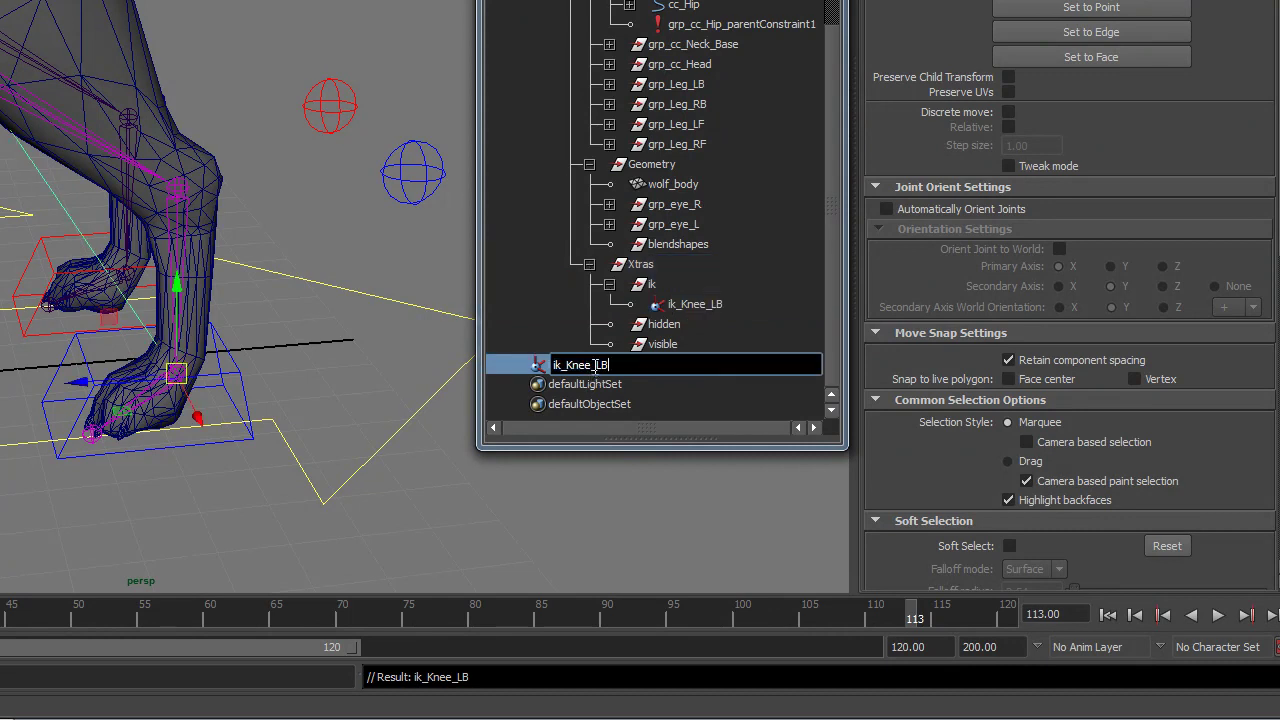
text(Ankle)
key(Return)
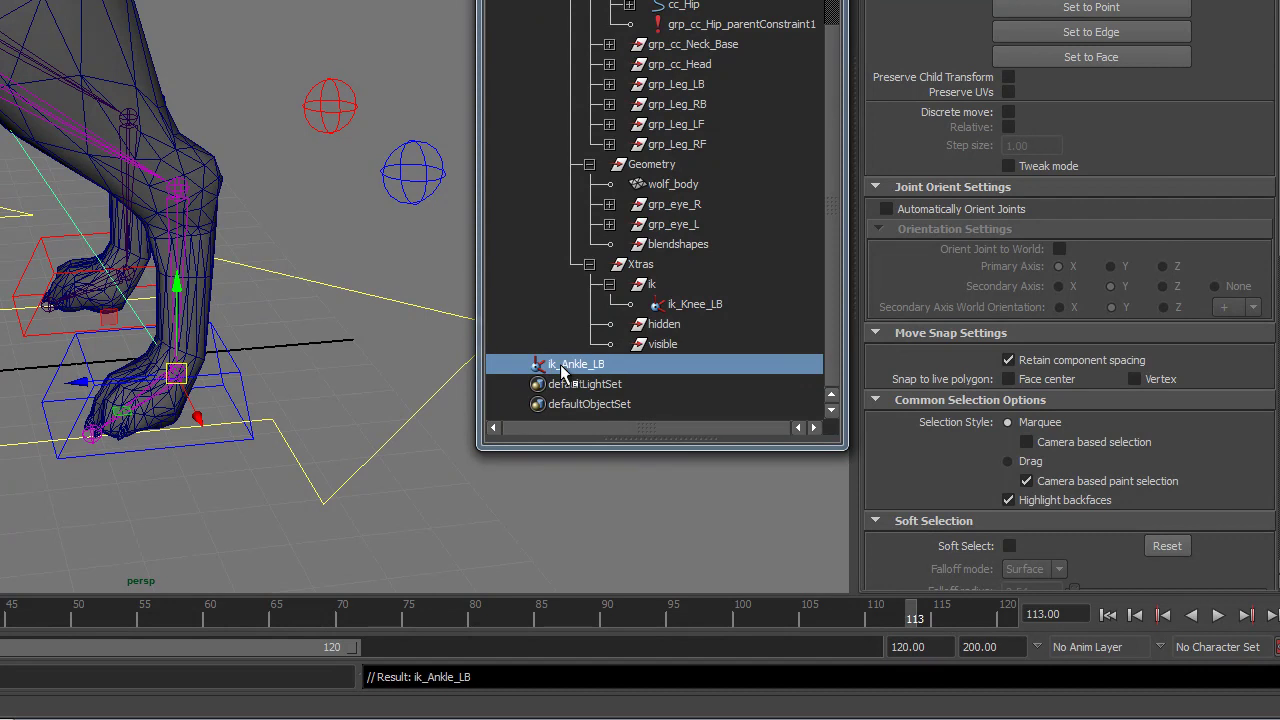
middle_drag(597, 370, 645, 287)
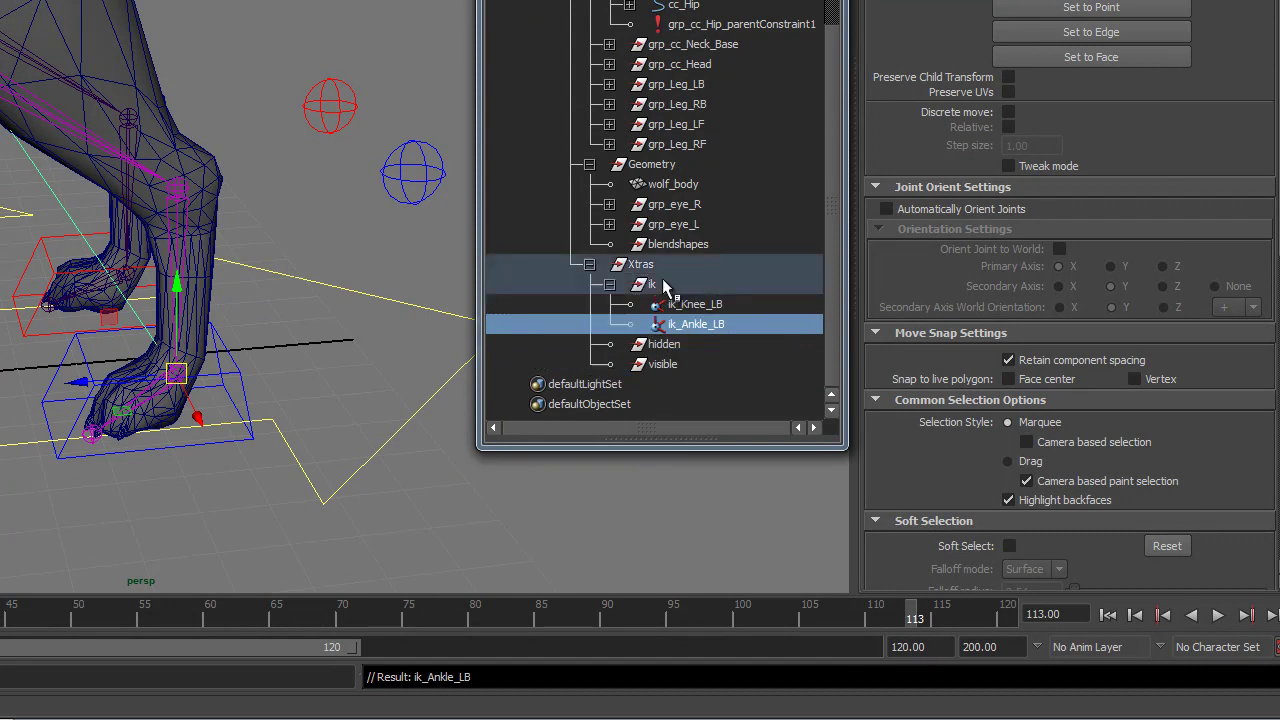
Create an IK handle with the Single-Chain Solver from the left hind paw's upper joint to the toe joint
click(148, 540)
alt+middle_drag(100, 462, 52, 407)
alt+right_drag(52, 407, 160, 449)
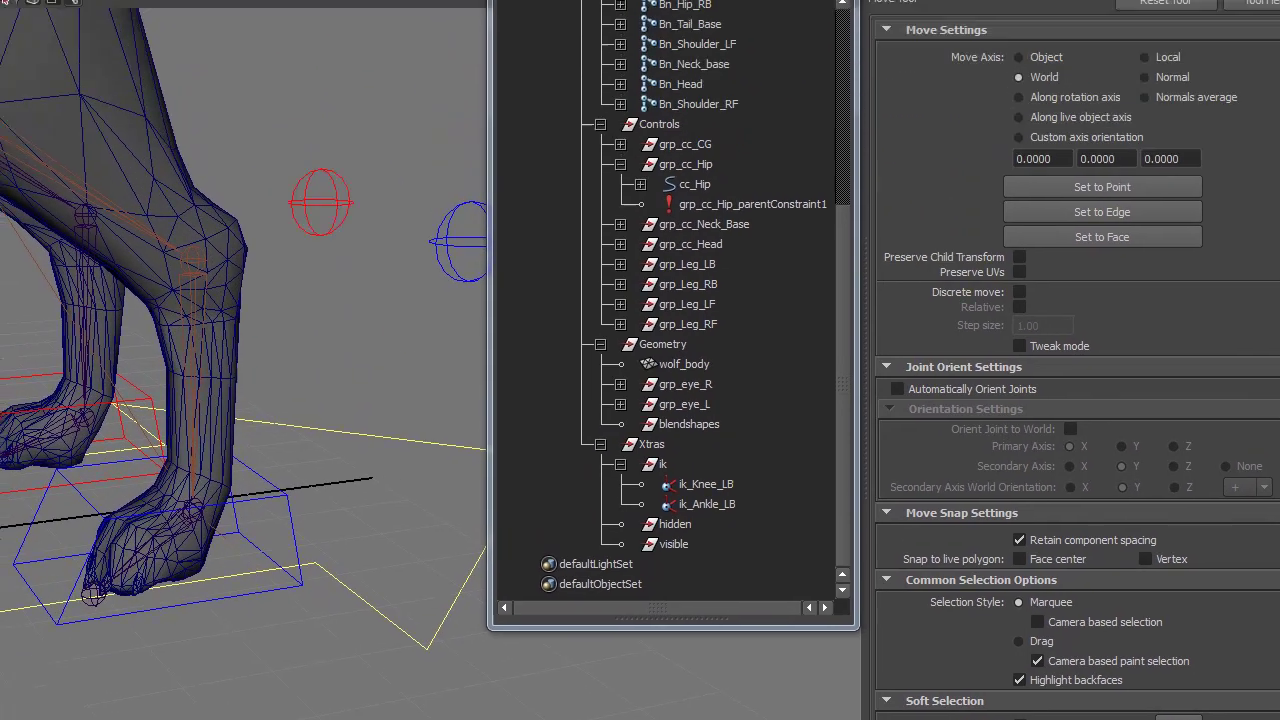
click(99, 33)
click(238, 80)
click(1138, 239)
click(1070, 256)
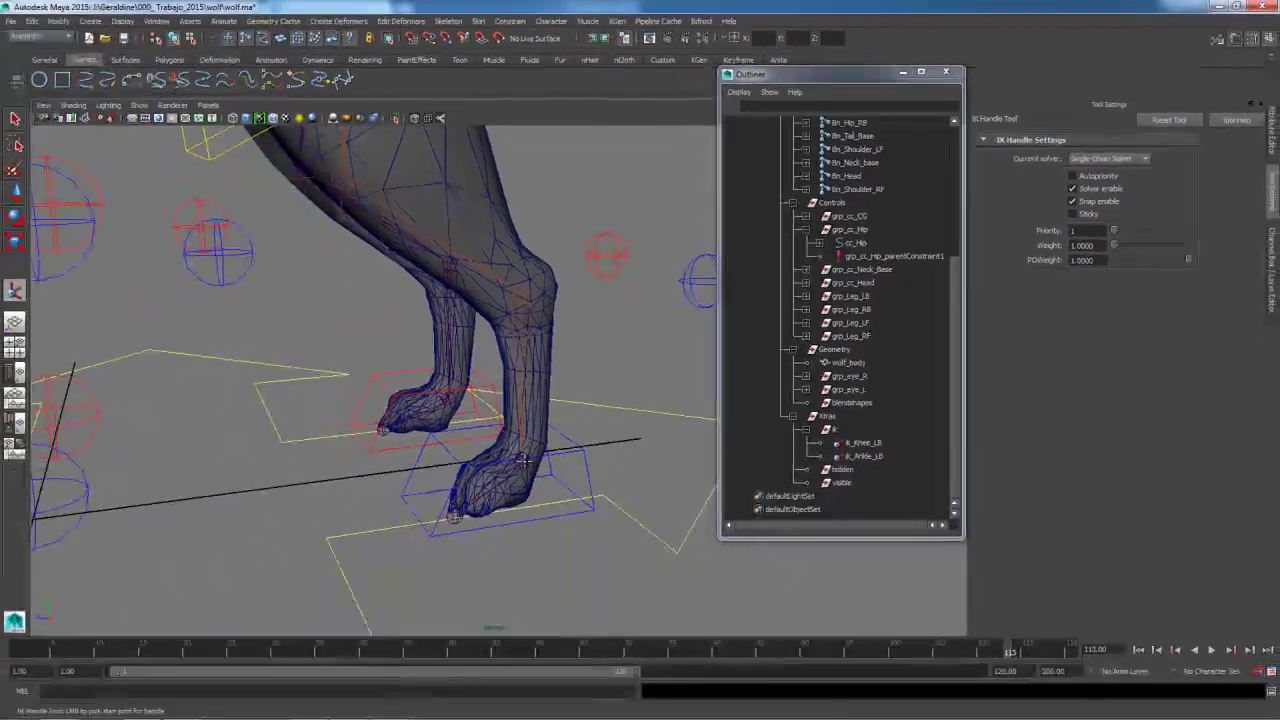
click(481, 498)
click(455, 515)
key(w)
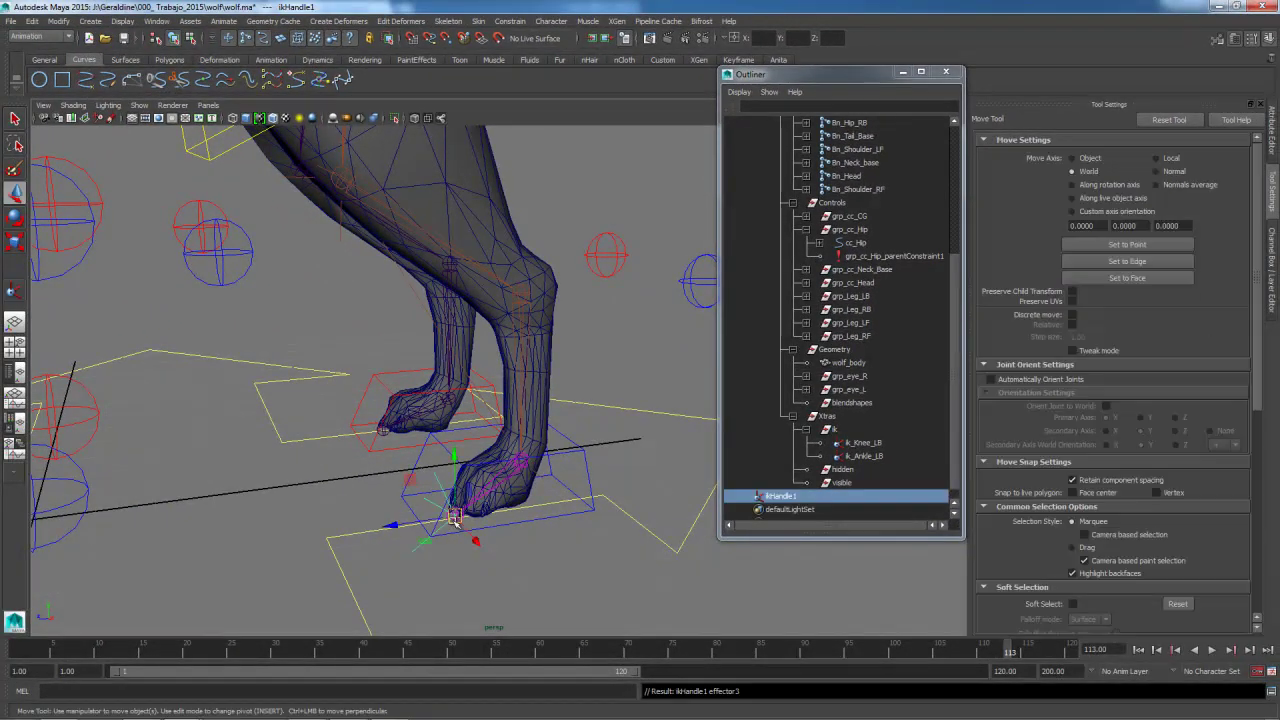
Rename the new toe IK handle as ik_Toes_LB
alt+drag(452, 556, 523, 564)
alt+middle_drag(523, 564, 437, 546)
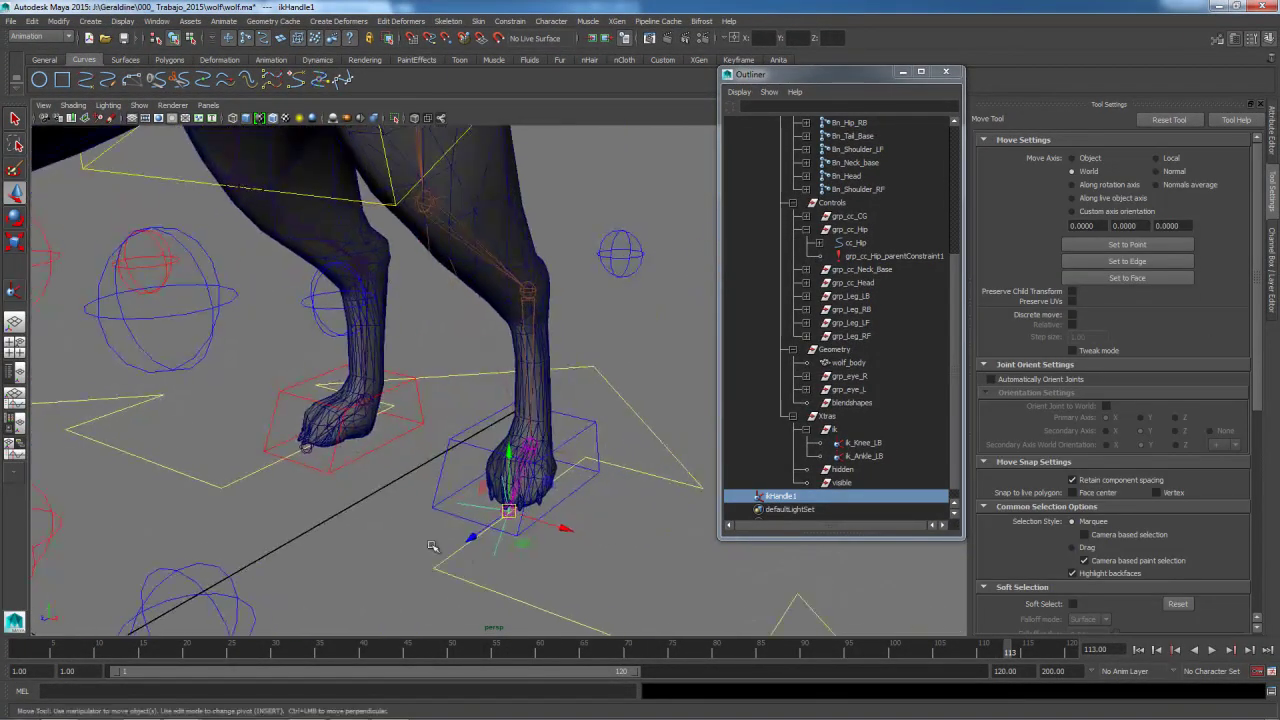
double_click(866, 456)
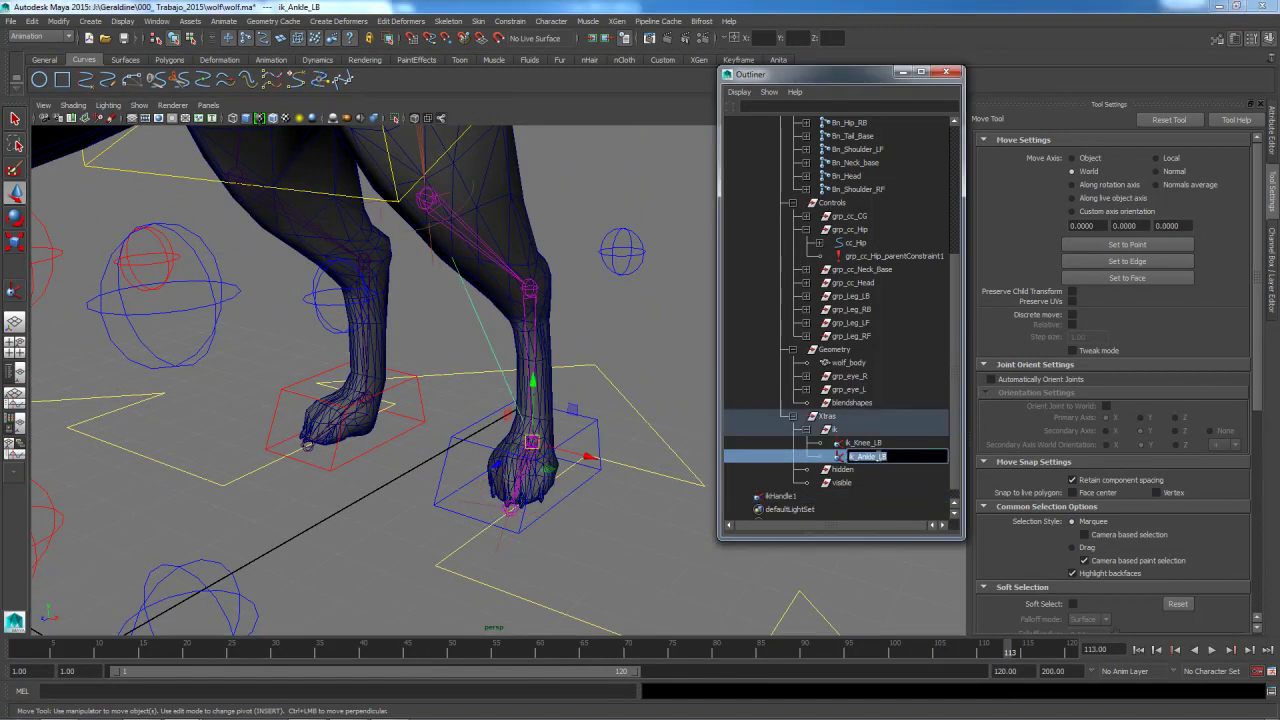
double_click(783, 497)
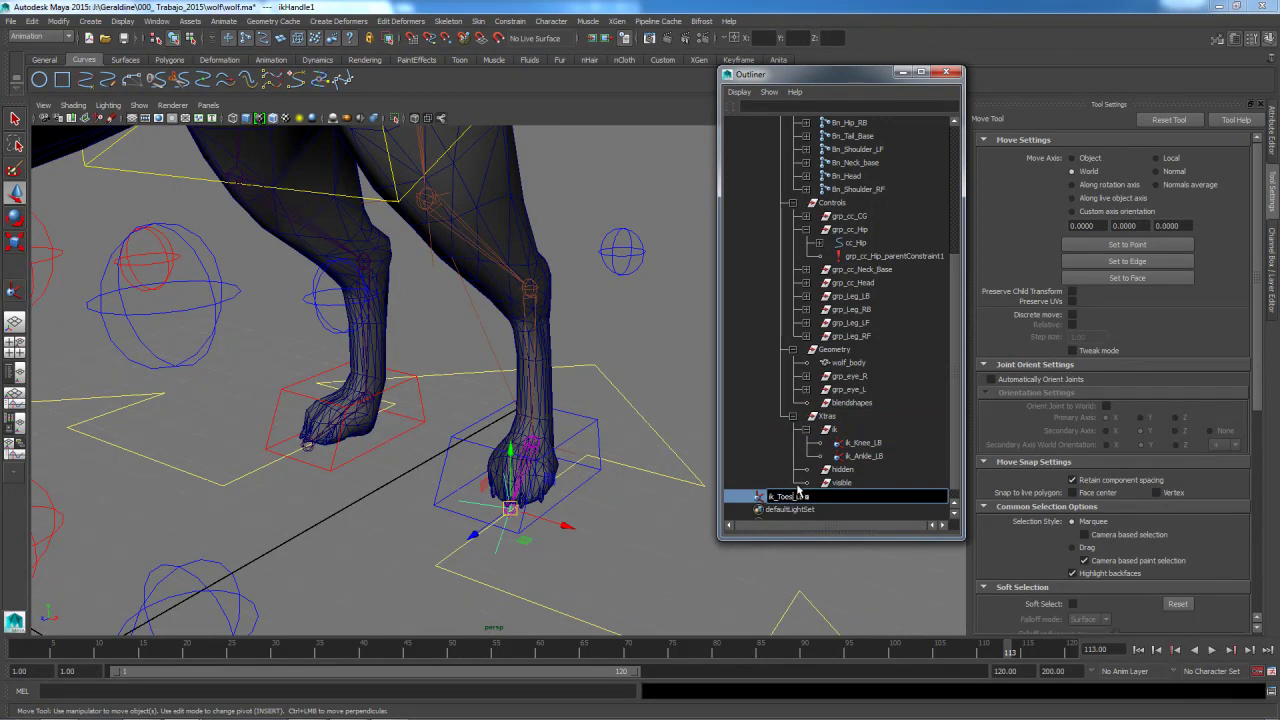
key(Return)
Examine the joints and controls of the left hind leg from several angles
alt+drag(654, 437, 483, 441)
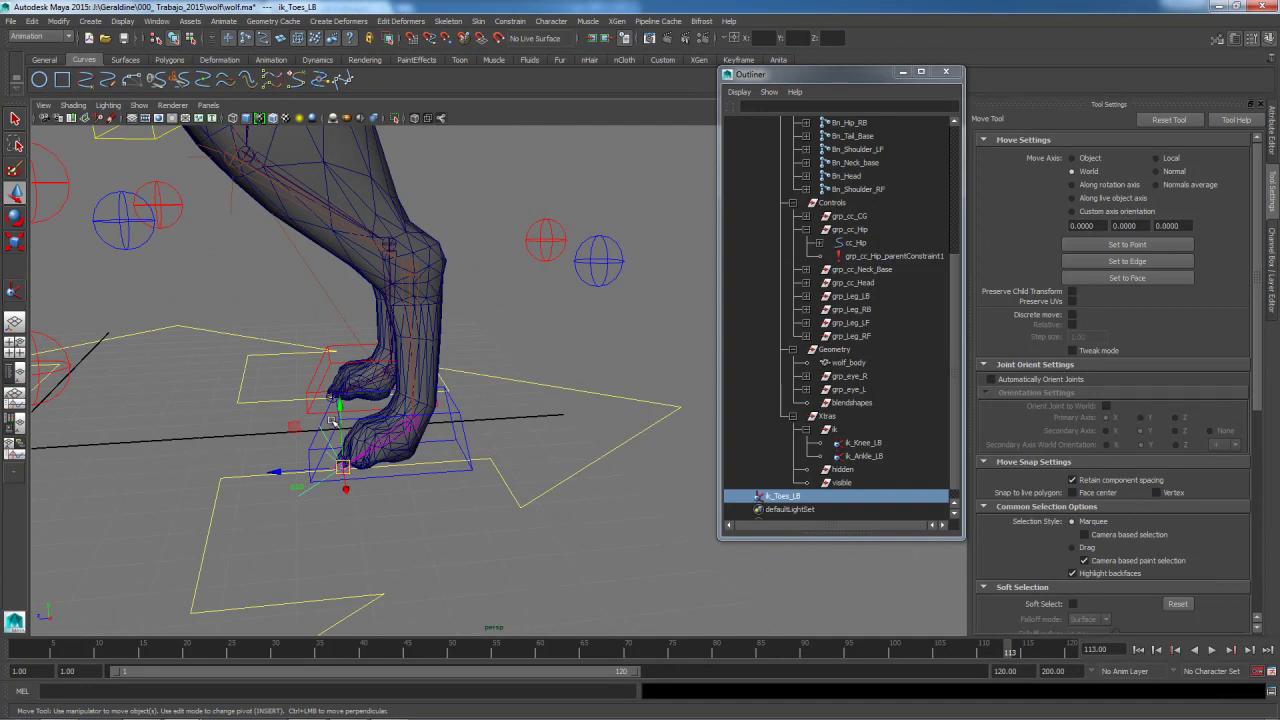
middle_drag(297, 428, 318, 401)
click(124, 39)
click(509, 320)
scroll(407, 398, down, 3)
alt+drag(407, 398, 385, 464)
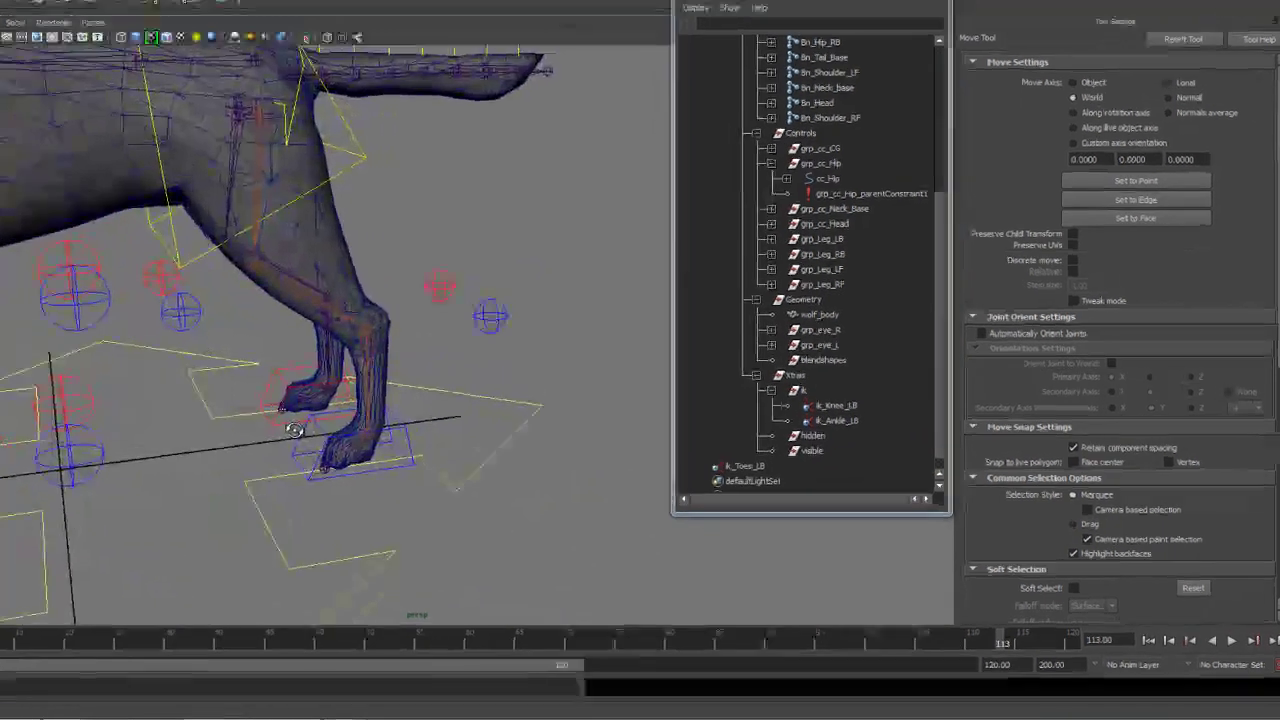
alt+drag(294, 430, 329, 449)
alt+drag(95, 361, 165, 358)
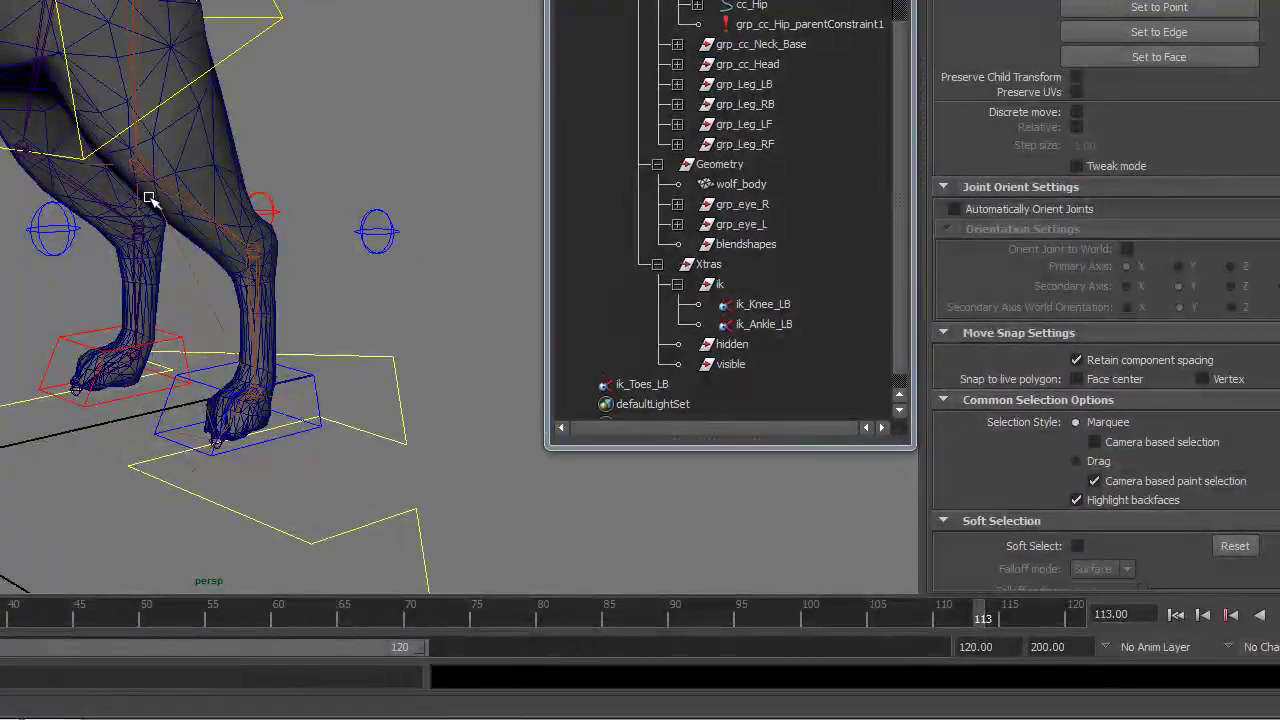
mouse_move(160, 311)
alt+mouse_down()
mouse_move(209, 314)
mouse_move(131, 309)
mouse_move(145, 313)
alt+mouse_up()
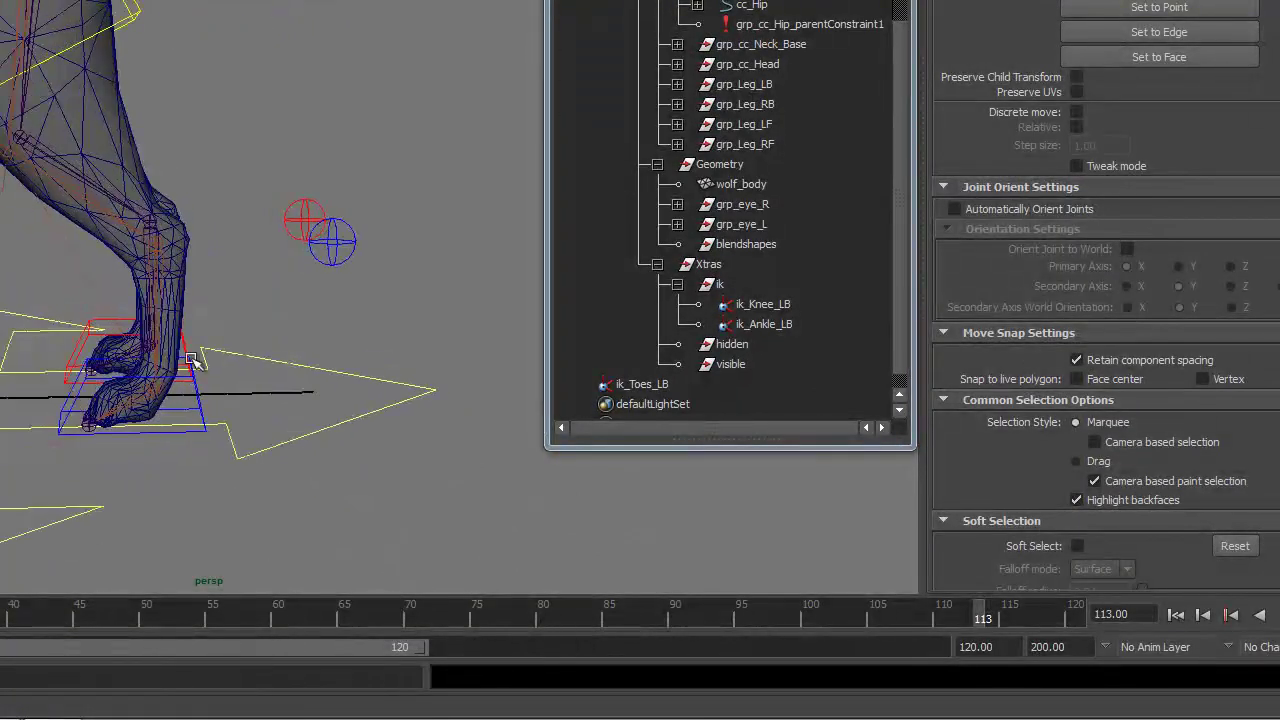
Point constrain ik_Ankle_LB to the cc_Leg_LB control around the left hind paw
click(197, 407)
alt+drag(197, 407, 334, 394)
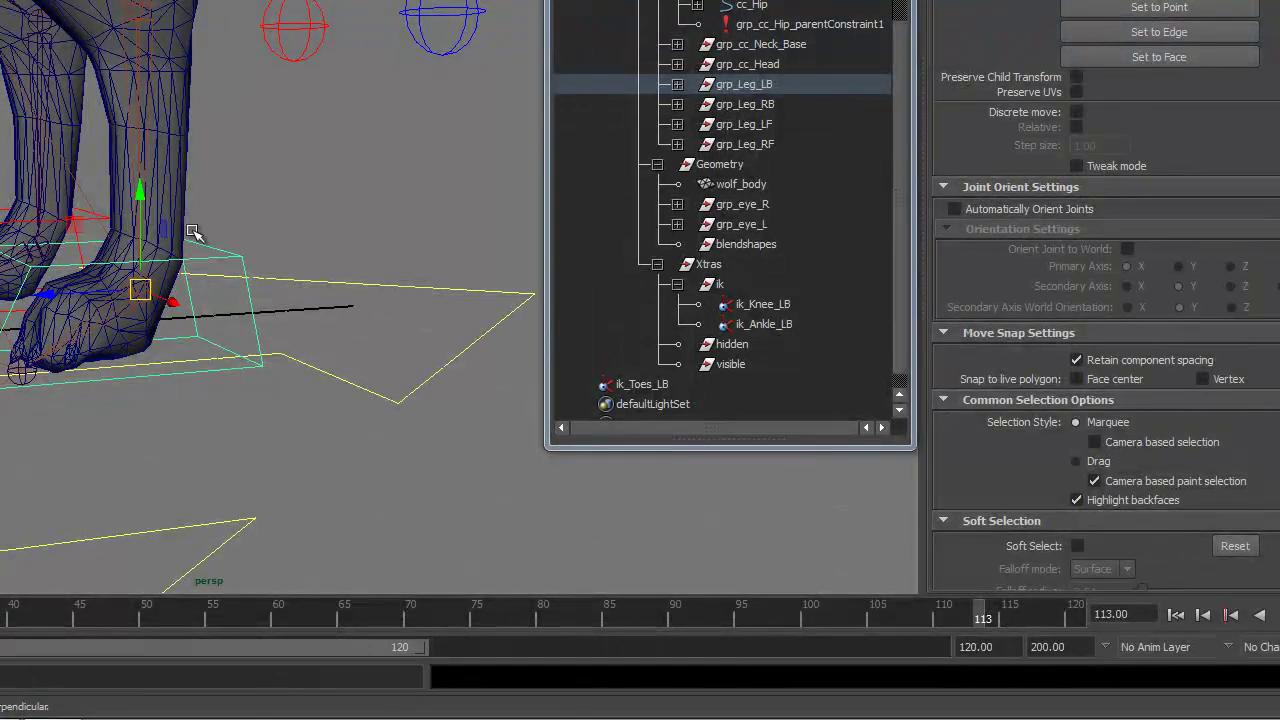
alt+drag(136, 332, 180, 357)
key(q)
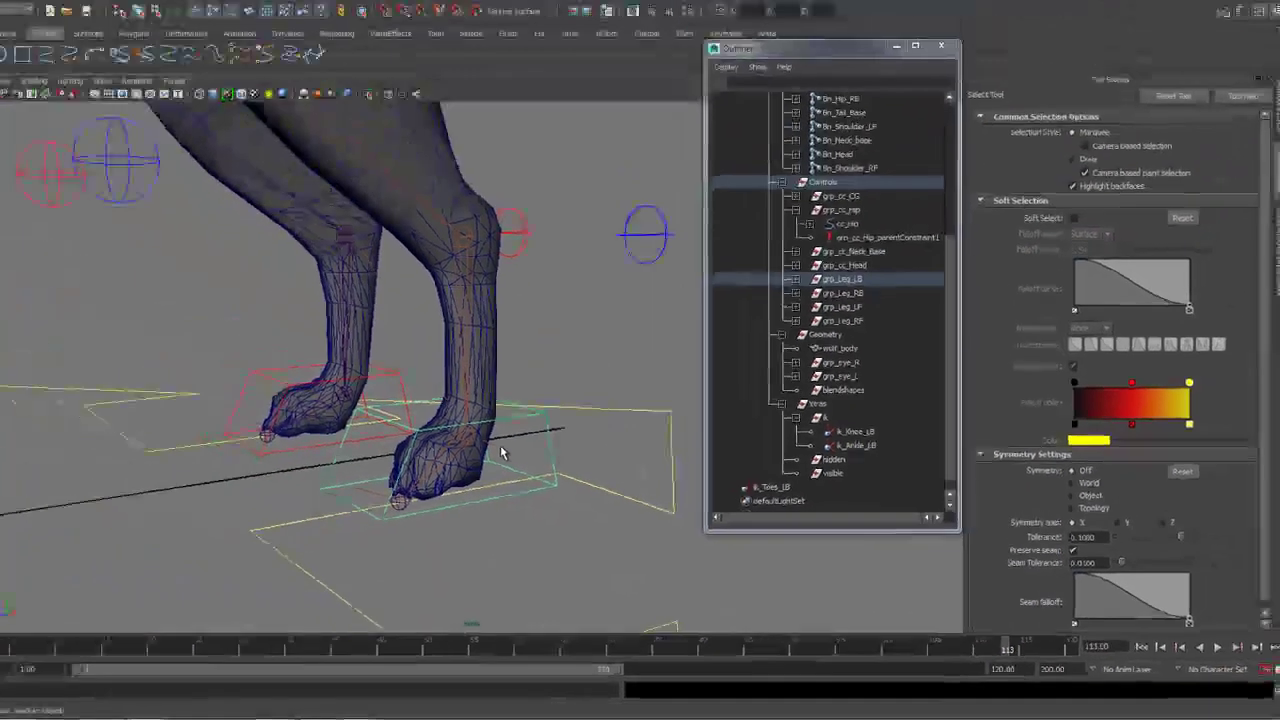
click(502, 451)
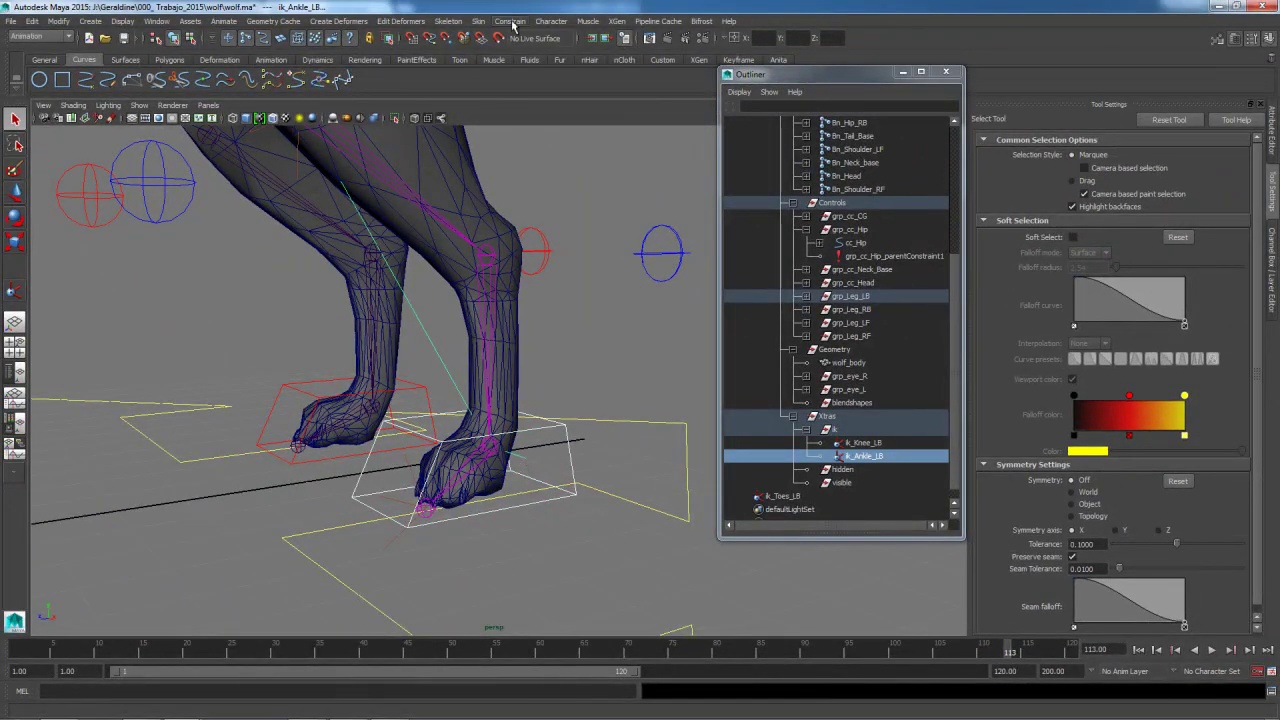
click(510, 20)
click(525, 34)
Test the point constraint by moving the cc_Leg_LB control, and undo the move
click(566, 472)
key(w)
alt+drag(550, 536, 401, 459)
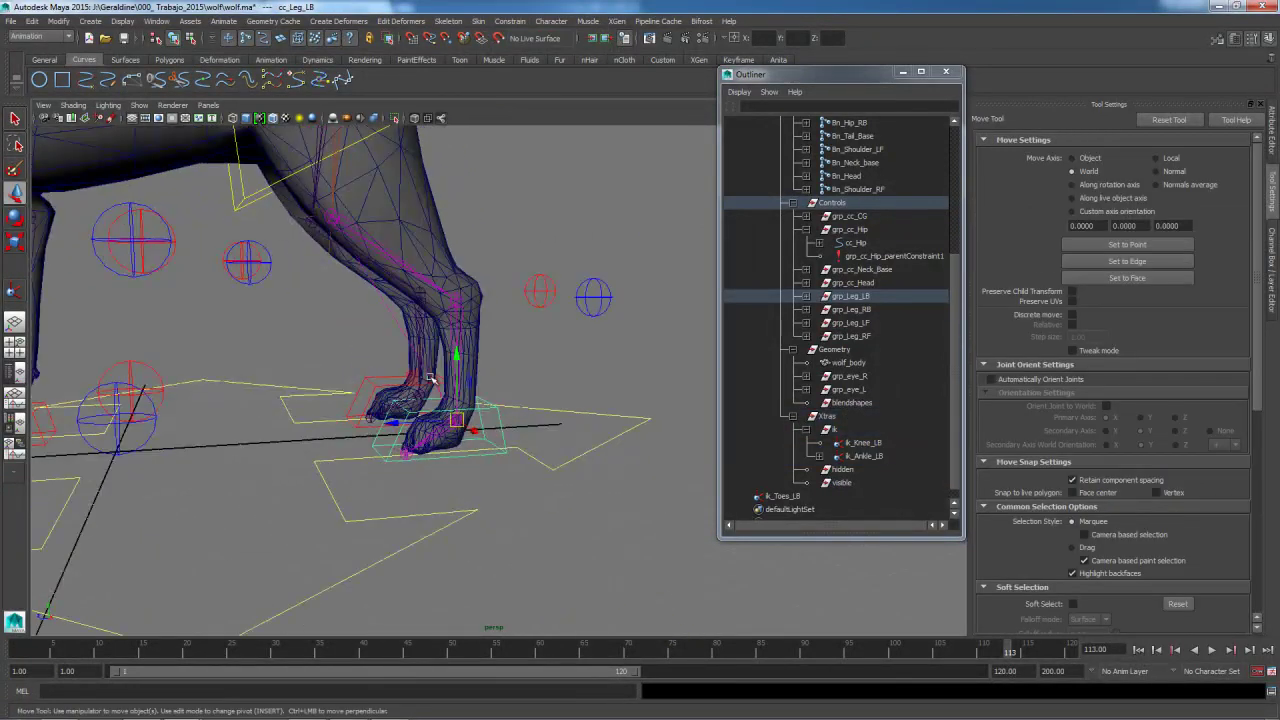
drag(455, 355, 434, 337)
key(ctrl+z)
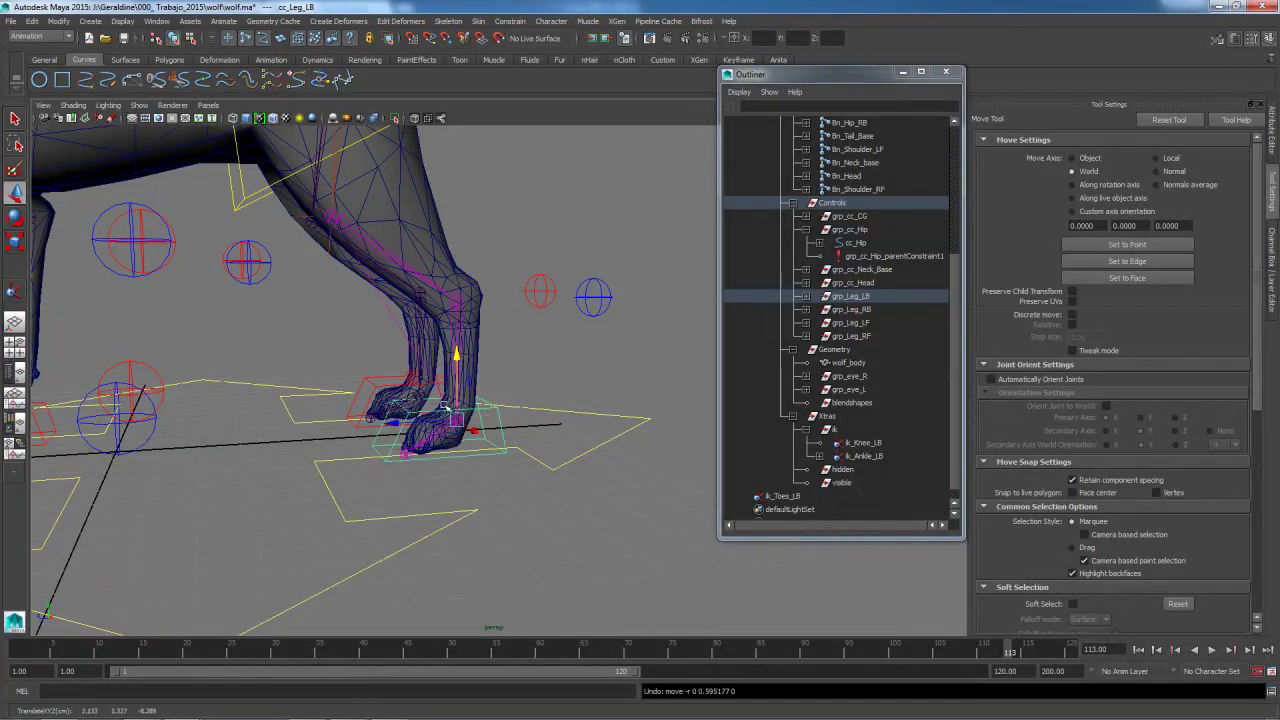
Inspect the channel values of the Bn_Ankle_LB joint
alt+drag(442, 425, 460, 438)
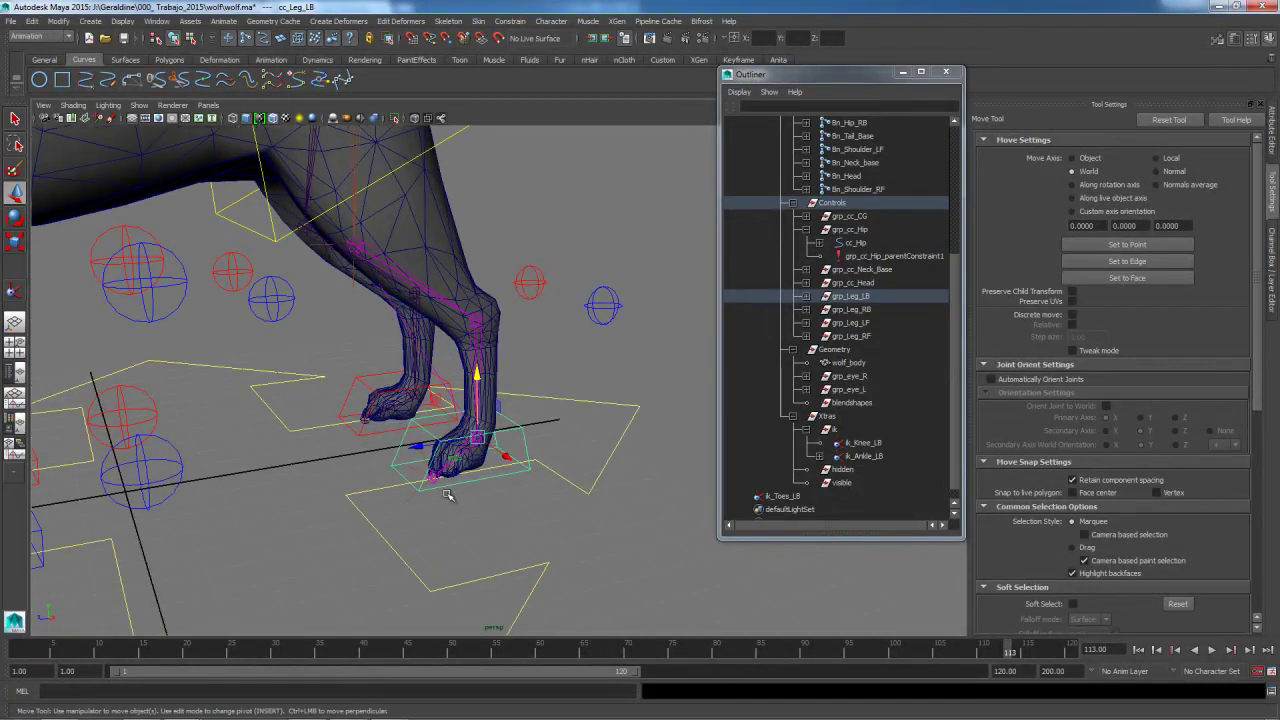
click(479, 325)
click(1274, 250)
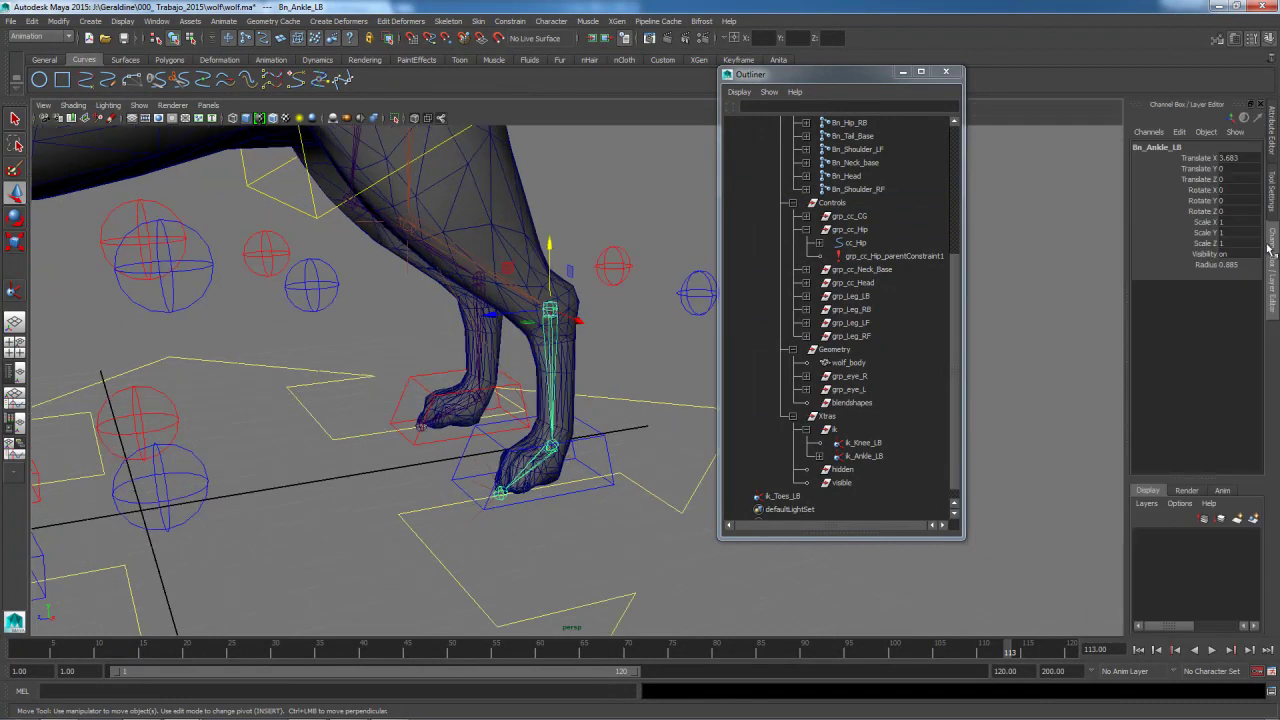
Add a pole vector constraint from the cc_Ankle_LB control to the ik_Ankle_LB handle
click(610, 331)
alt+drag(583, 378, 449, 399)
click(545, 337)
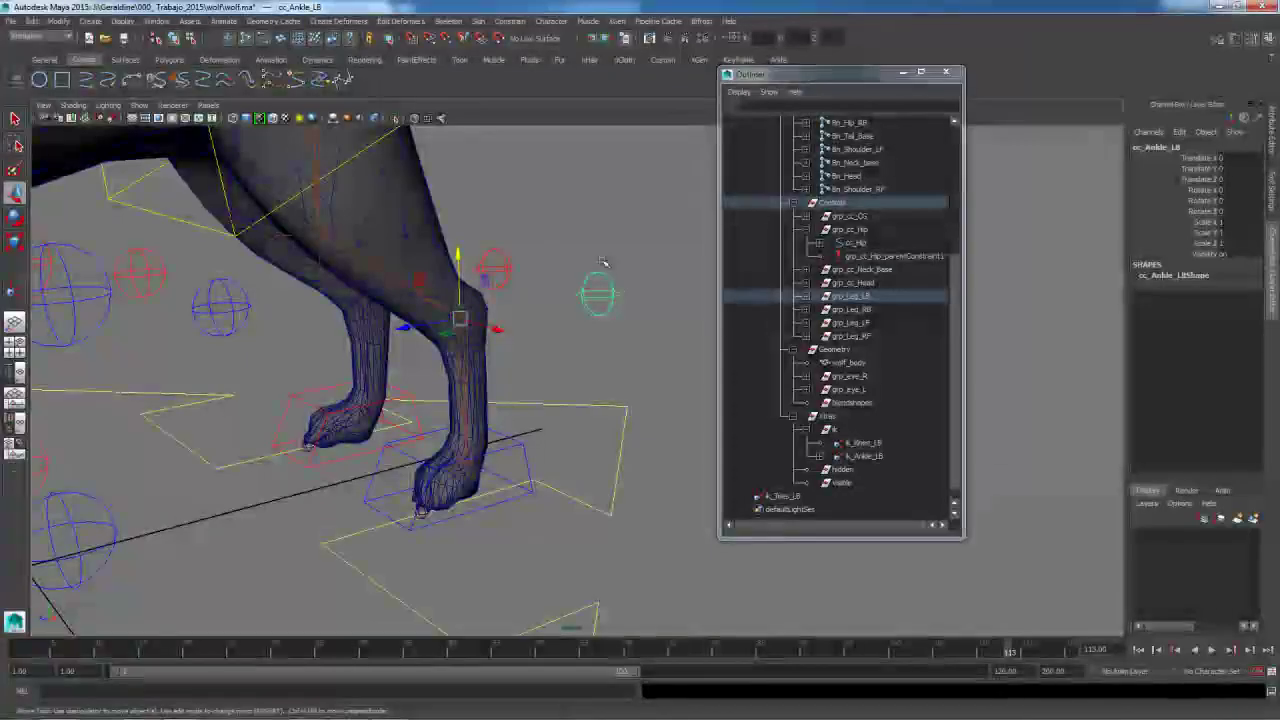
click(490, 467)
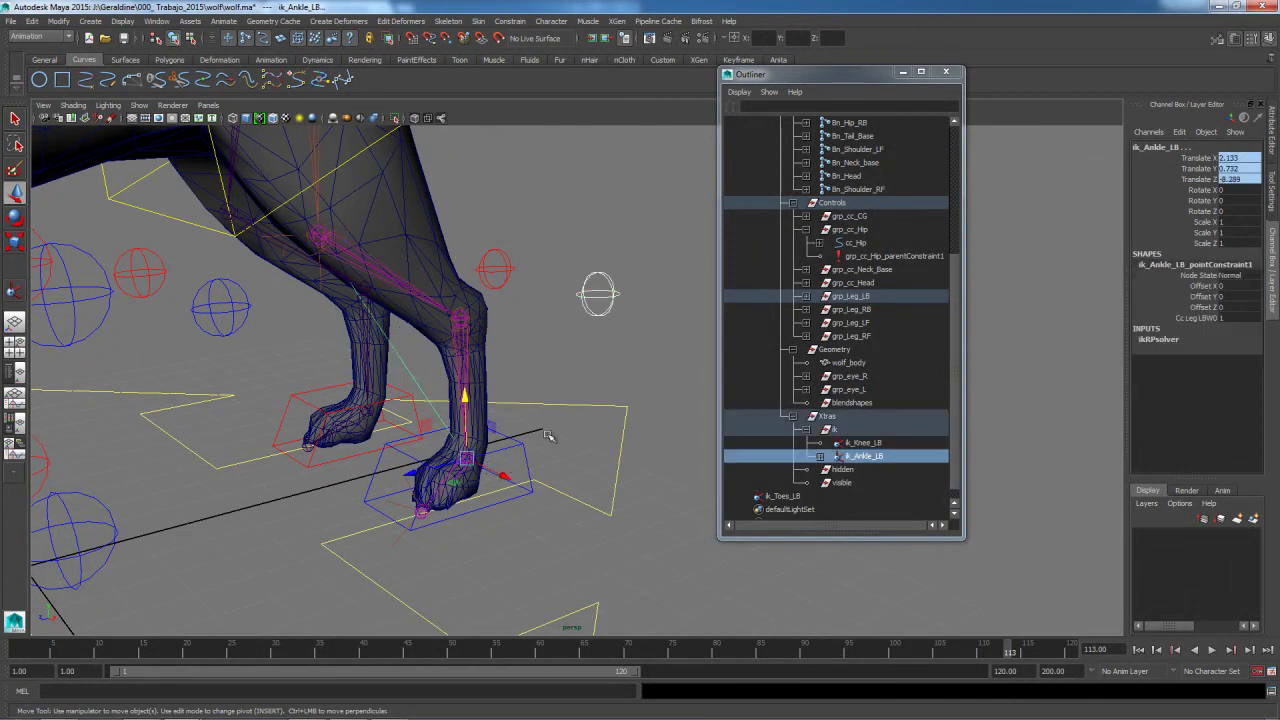
click(510, 21)
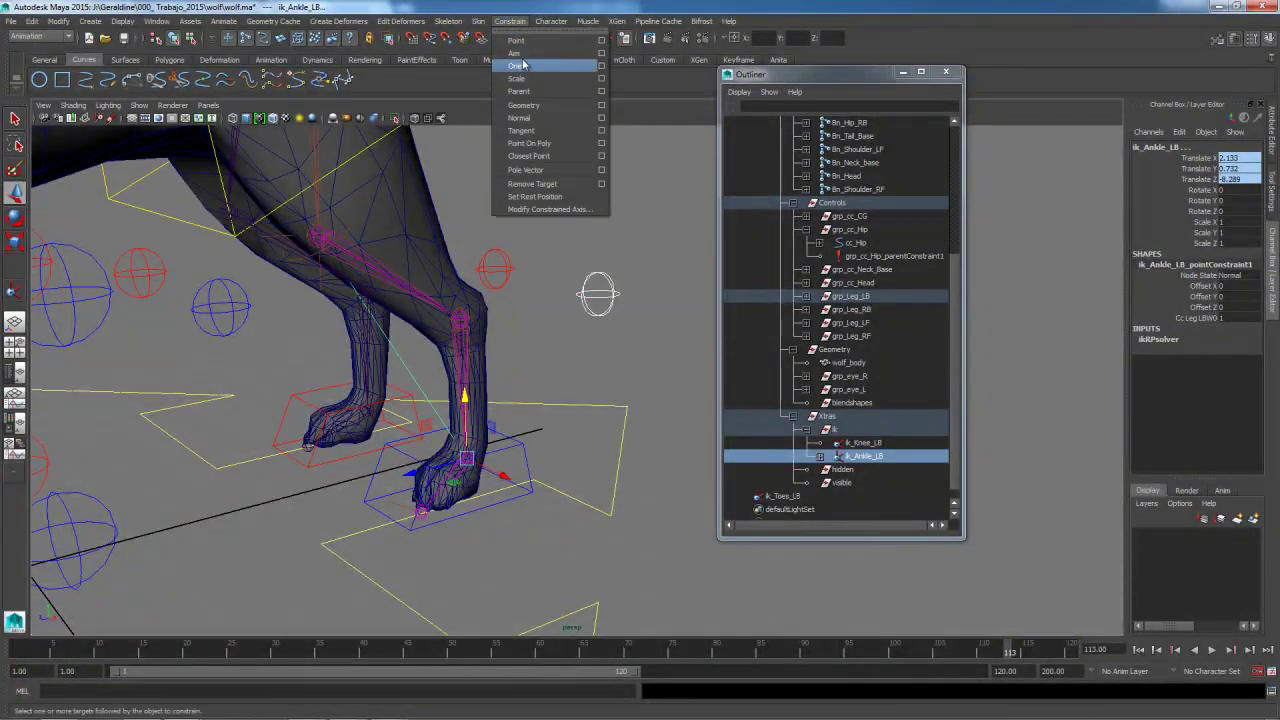
click(541, 172)
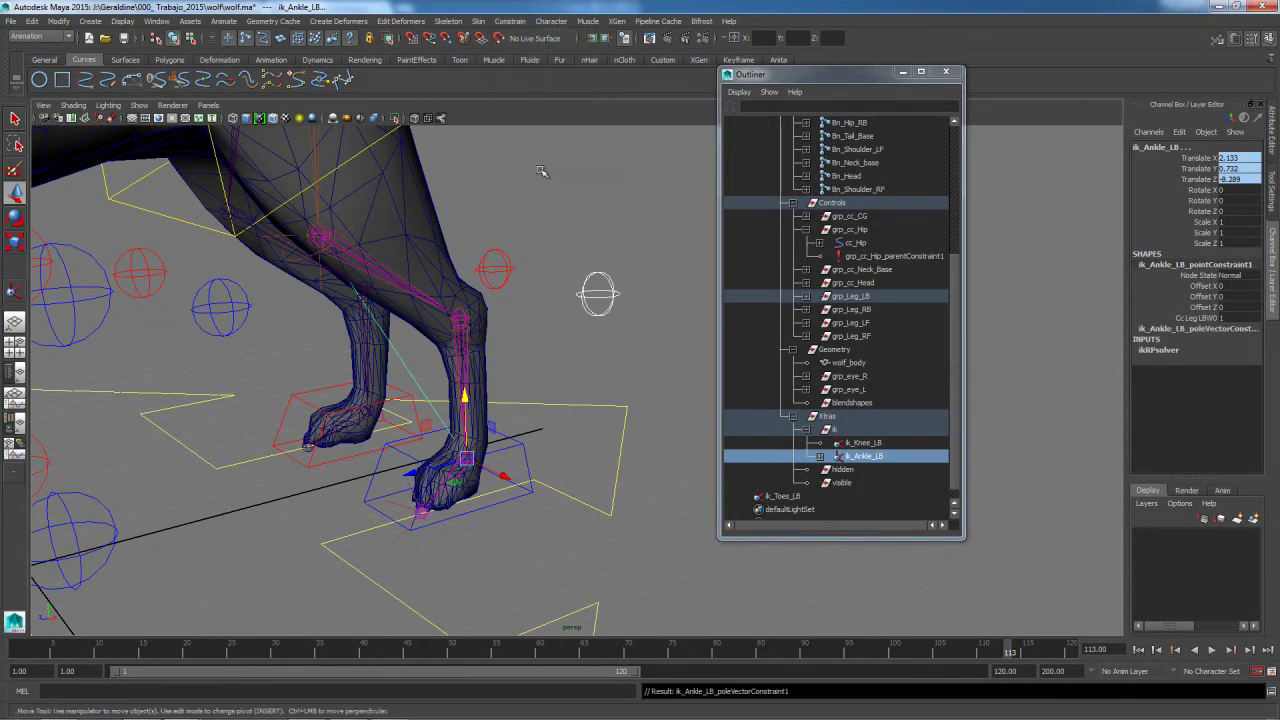
Test the pole vector constraint by moving the cc_Ankle_LB control, and undo the move
click(600, 310)
drag(513, 330, 535, 380)
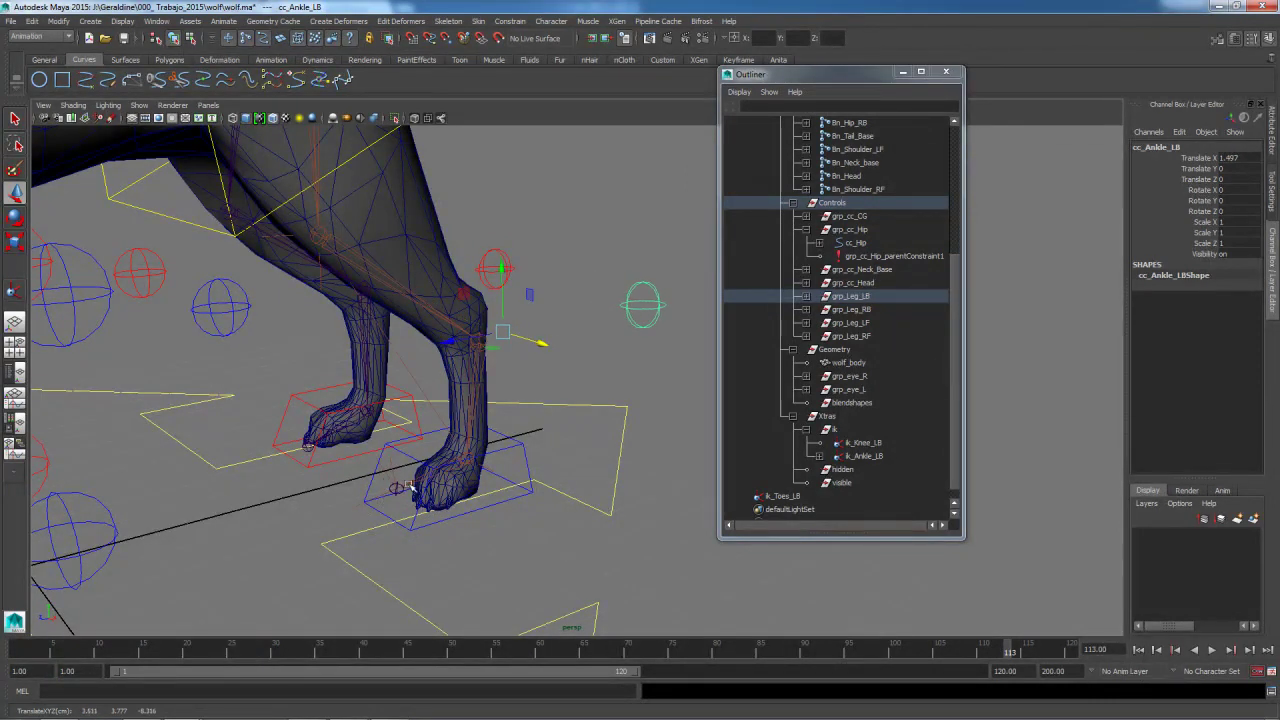
key(ctrl+z)
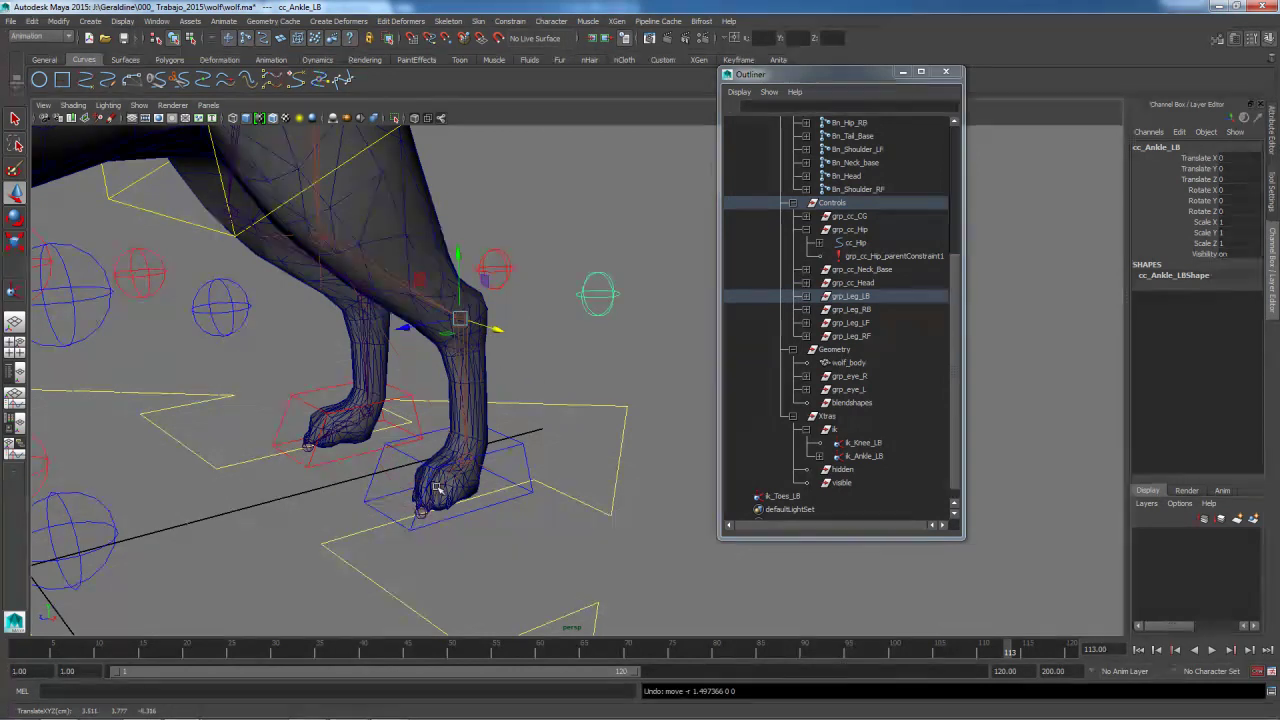
Try to point constrain ik_Toes_LB to the cc_Leg_LB control without maintaining the offset
click(500, 503)
key(q)
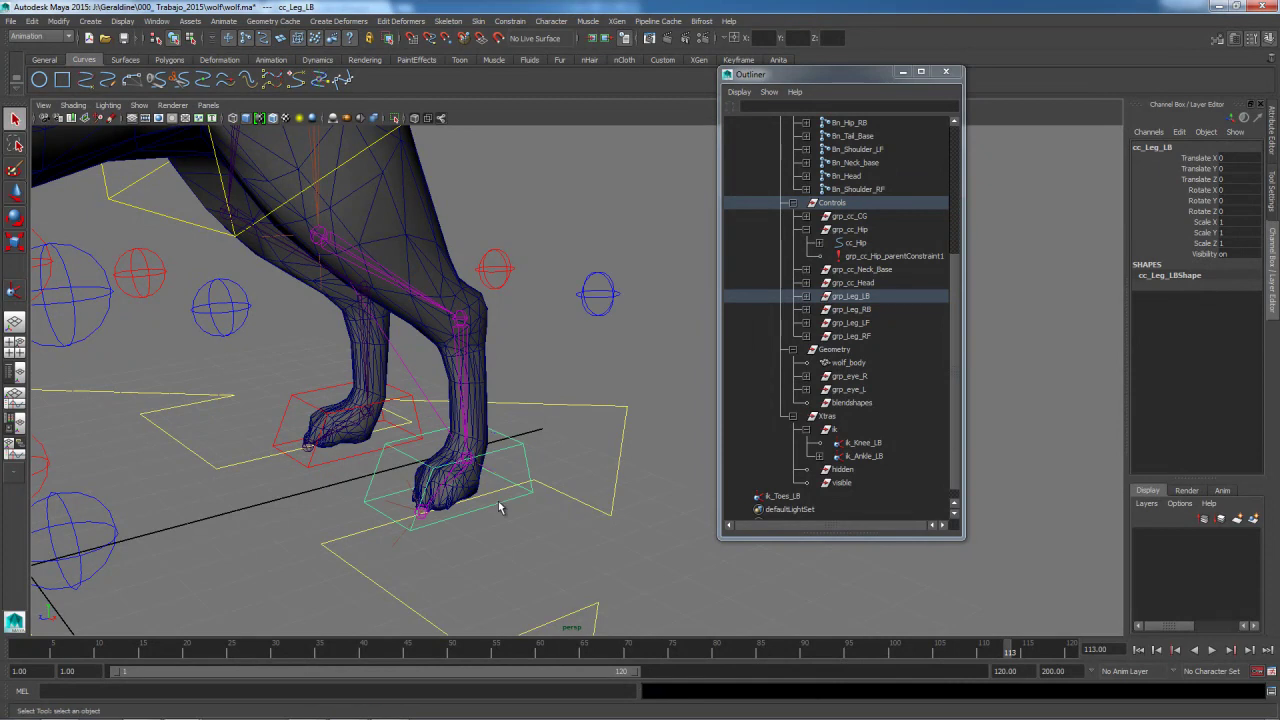
click(396, 509)
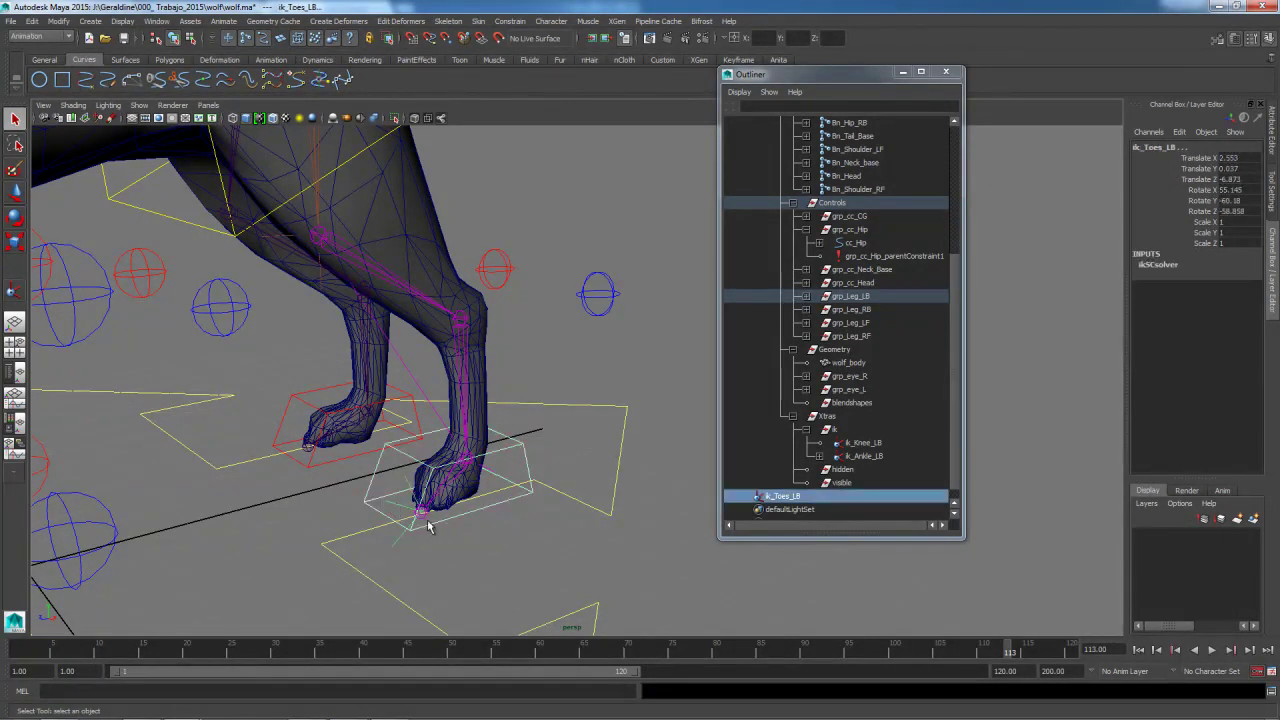
click(523, 24)
click(508, 40)
Test the toe constraint by moving the cc_Ankle_LB control, and undo both the move and the constraint
drag(560, 254, 614, 322)
key(w)
mouse_move(490, 326)
mouse_down()
mouse_move(523, 337)
mouse_move(495, 305)
mouse_up()
key(ctrl+z)
key(ctrl+z)
key(ctrl+z)
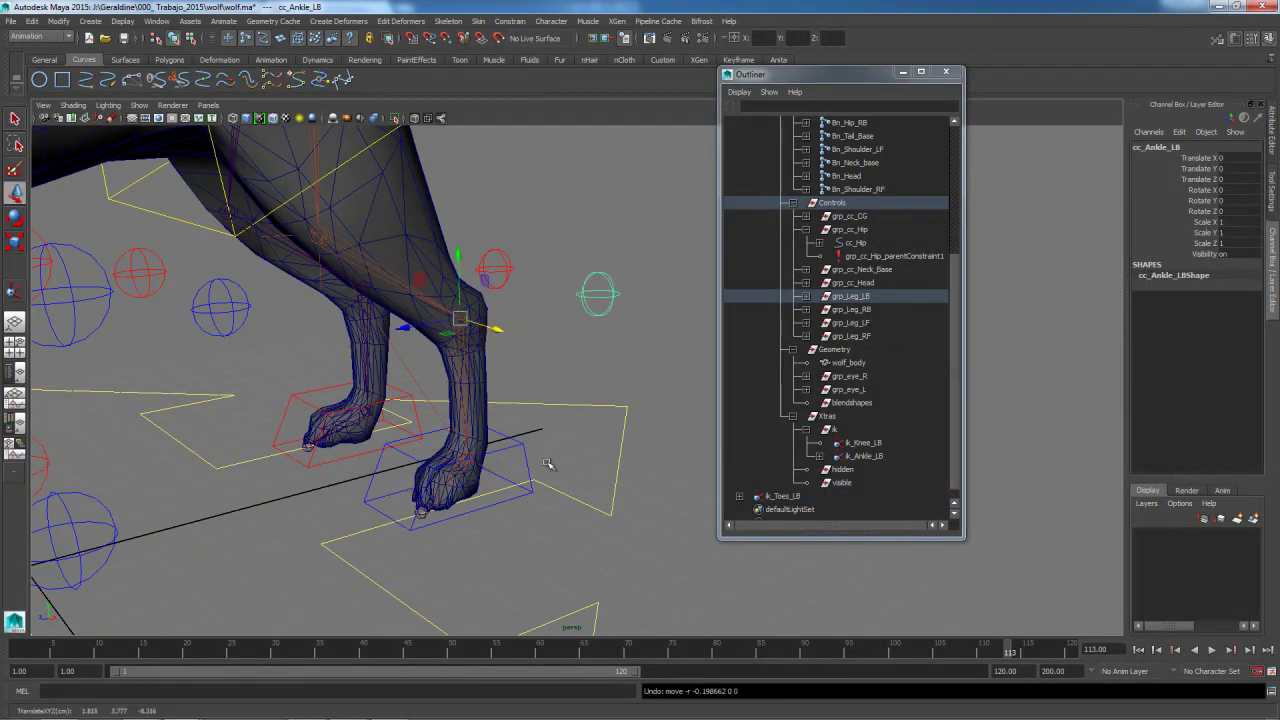
Point constrain ik_Toes_LB to the cc_Leg_LB control with Maintain offset enabled
click(522, 497)
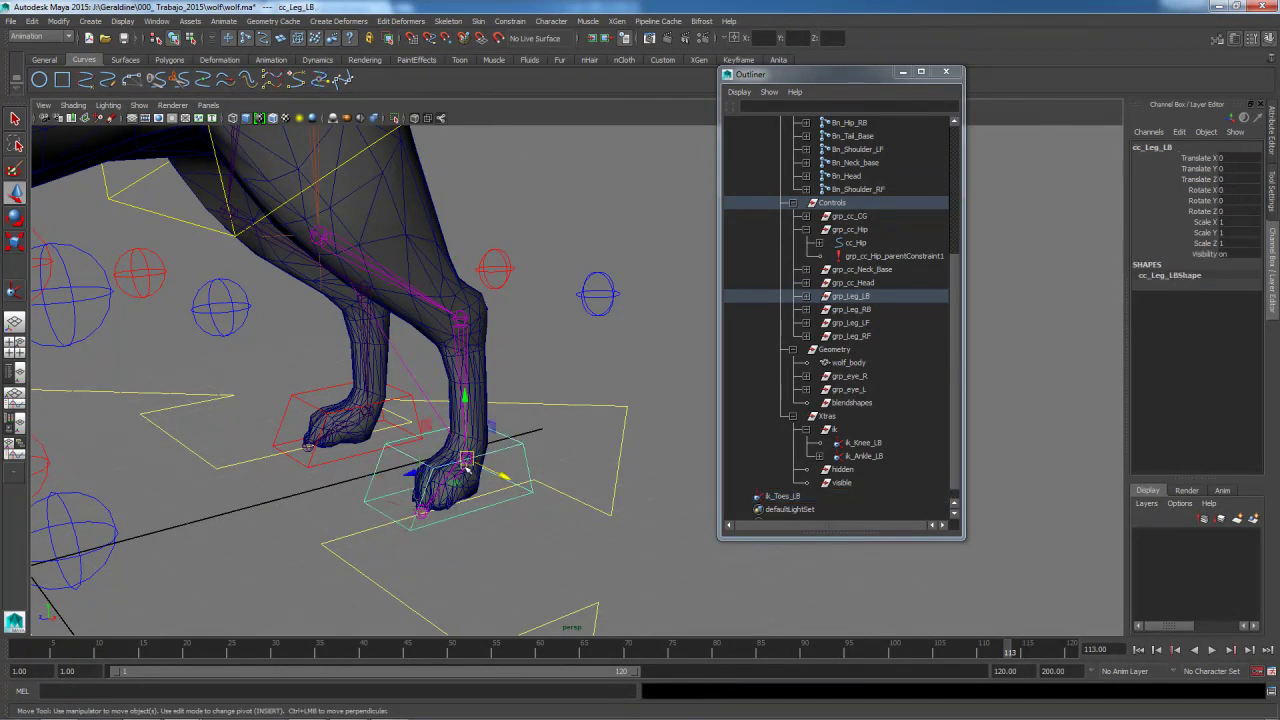
click(403, 507)
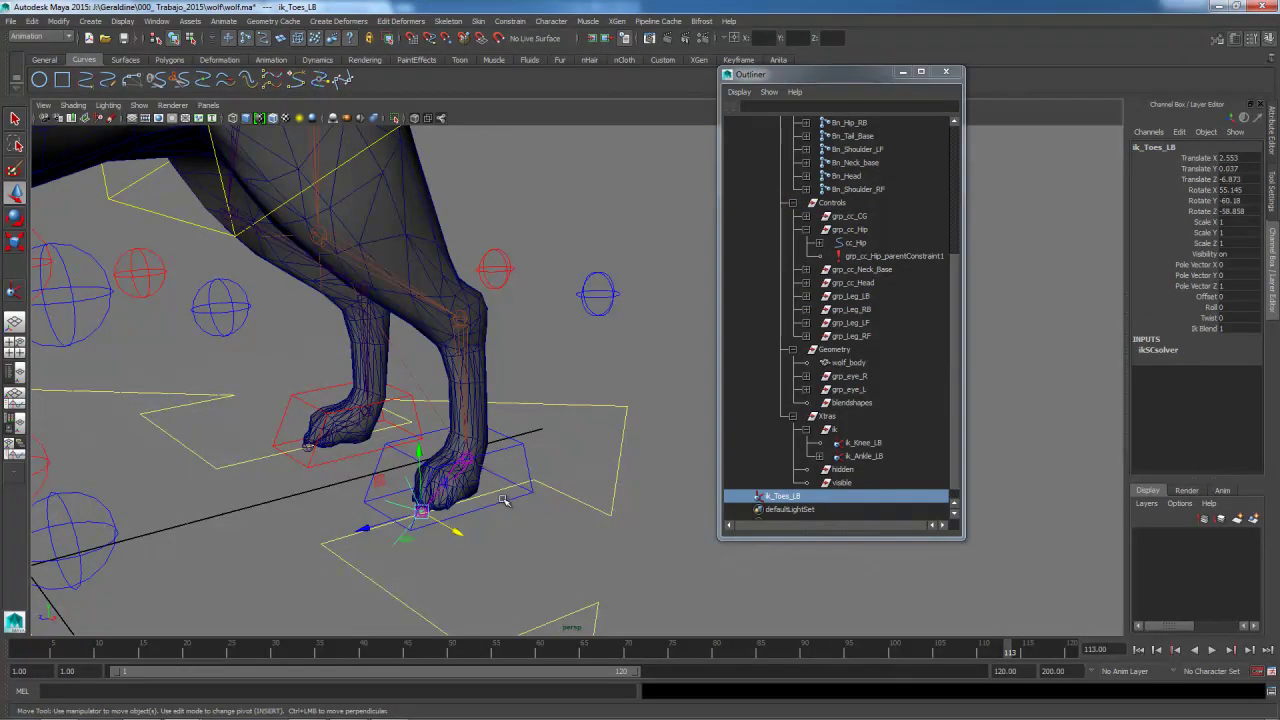
click(502, 500)
click(396, 505)
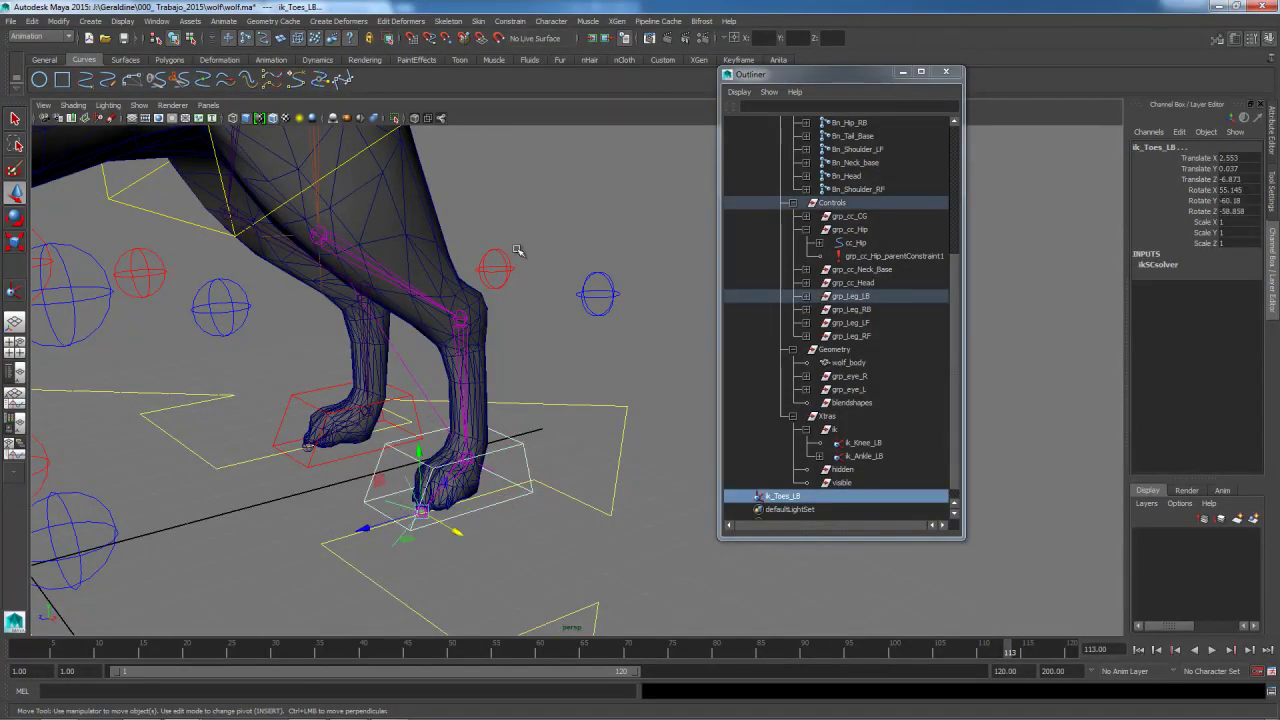
click(509, 21)
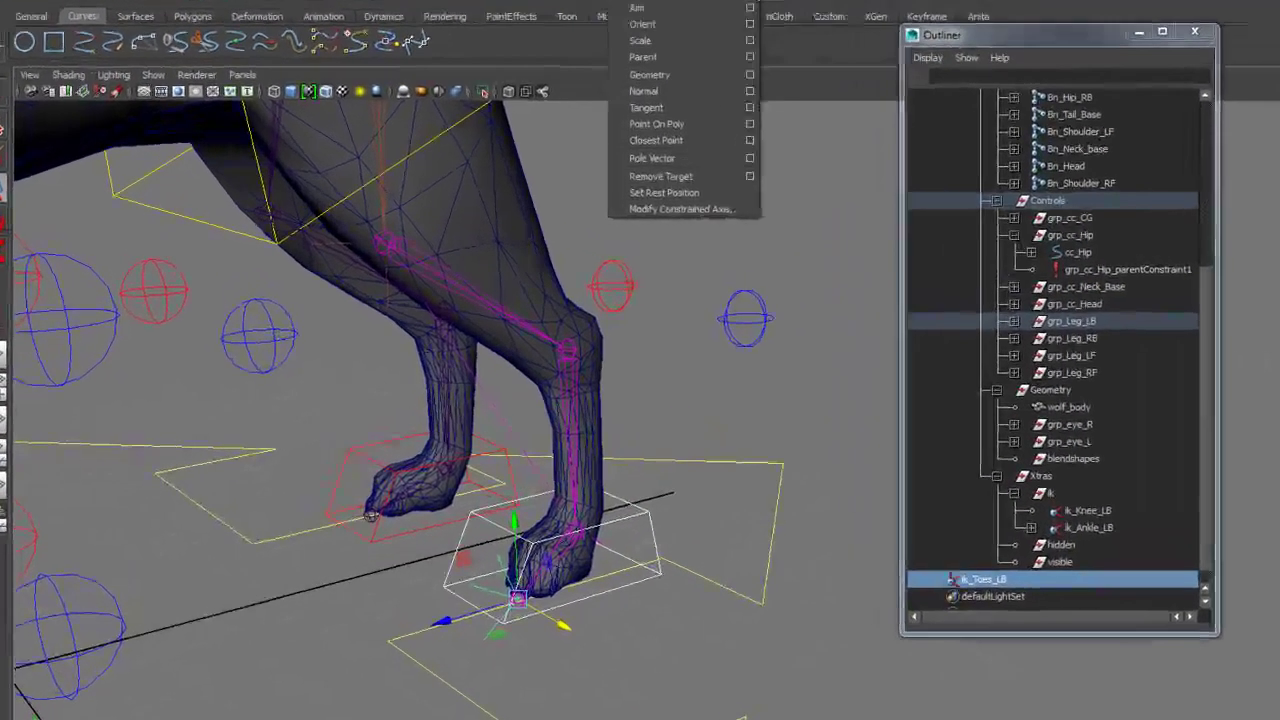
click(601, 40)
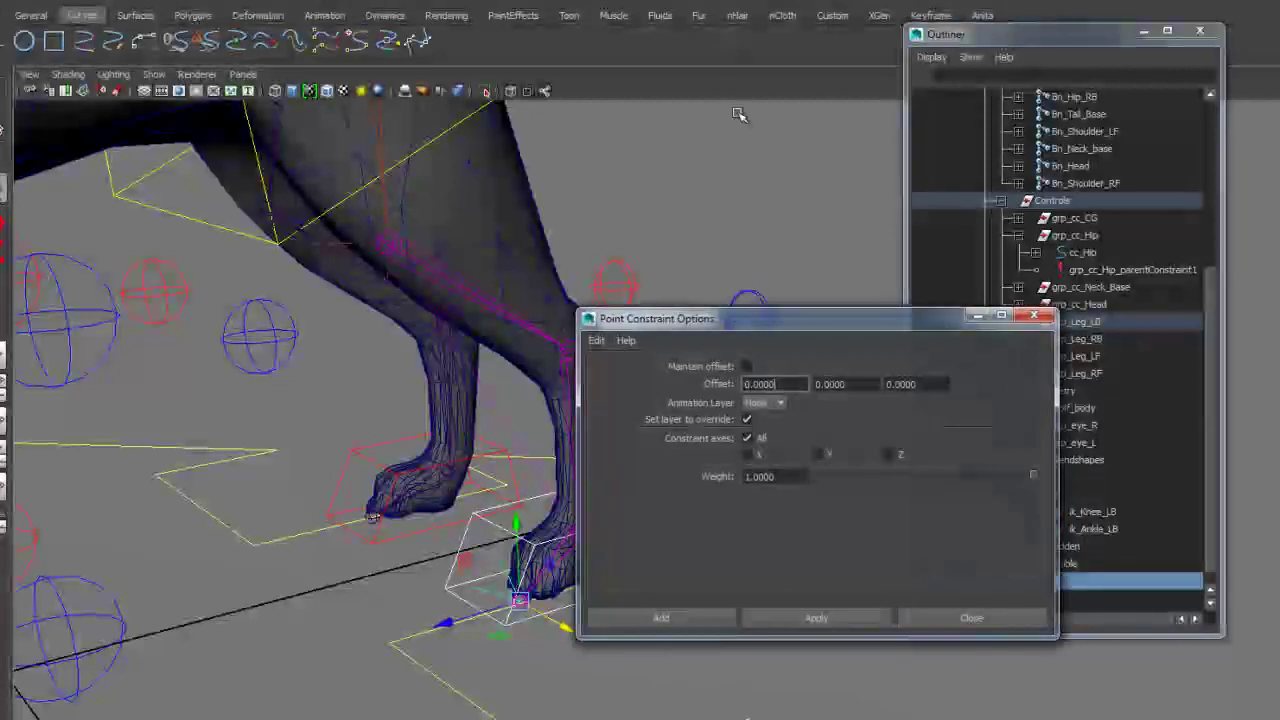
click(746, 366)
drag(760, 311, 899, 386)
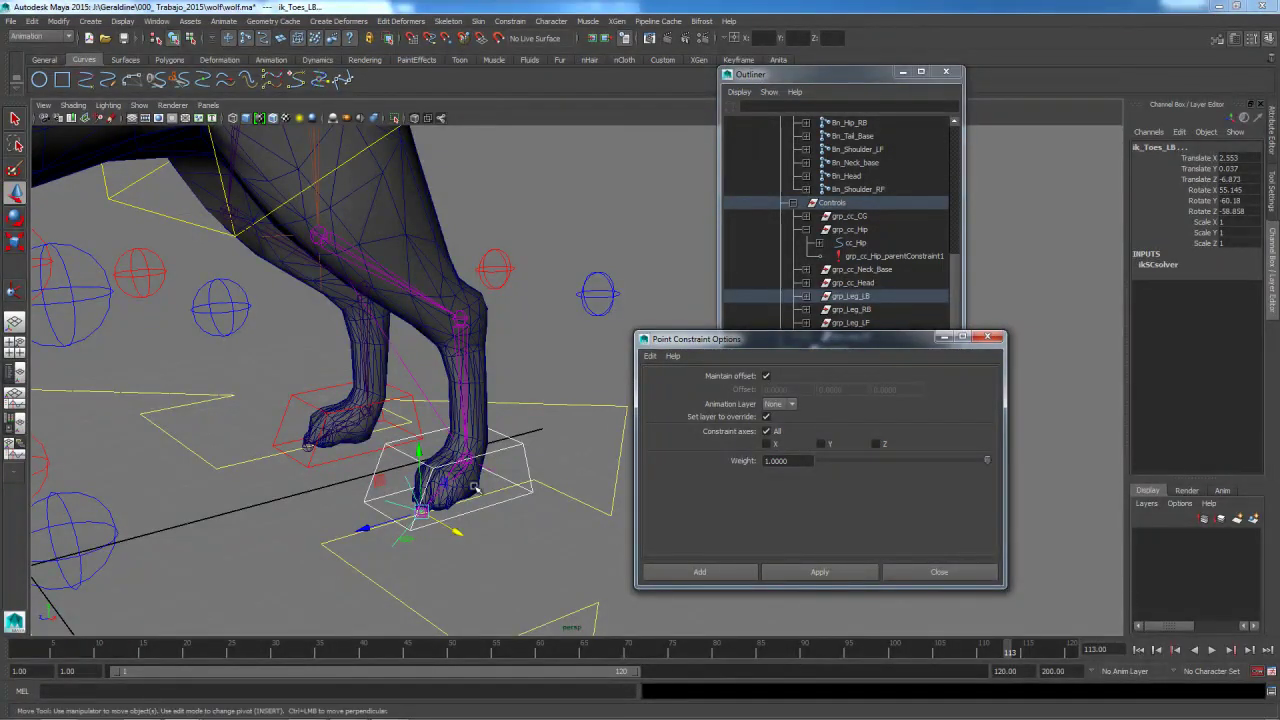
click(734, 578)
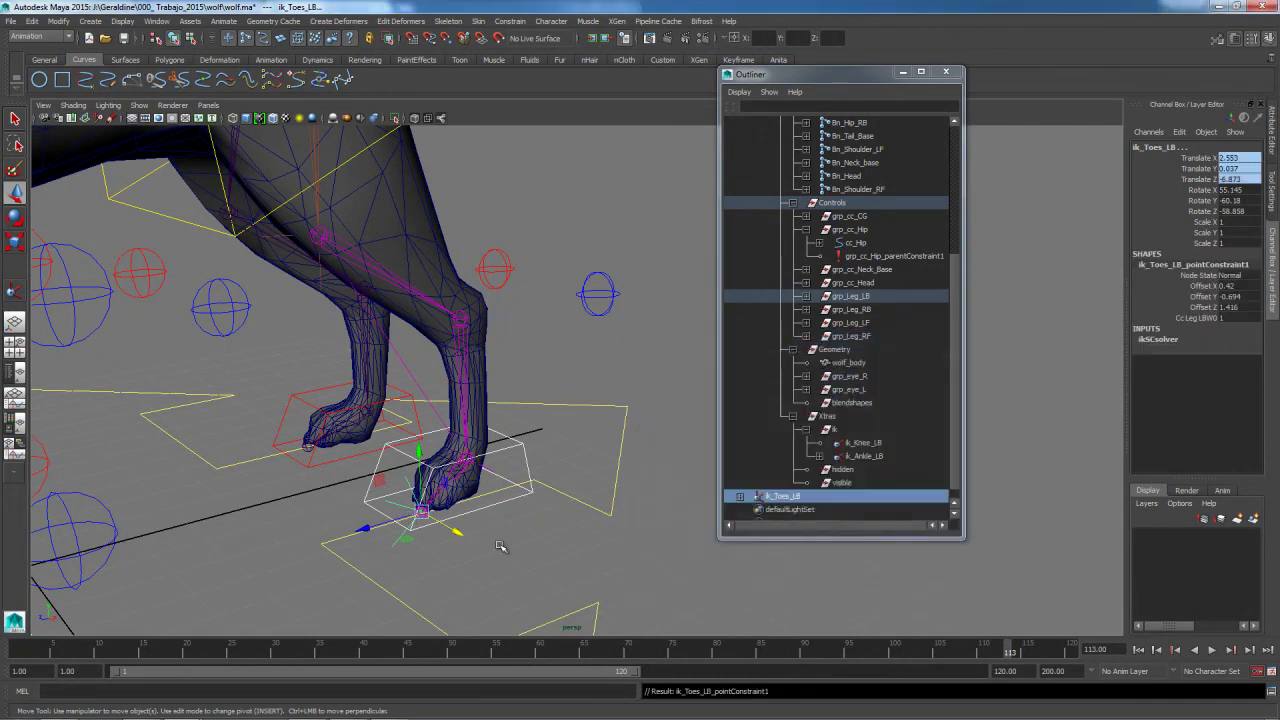
Test the toe constraint by moving the cc_Ankle_LB and cc_Leg_LB controls, and undo the moves
click(441, 535)
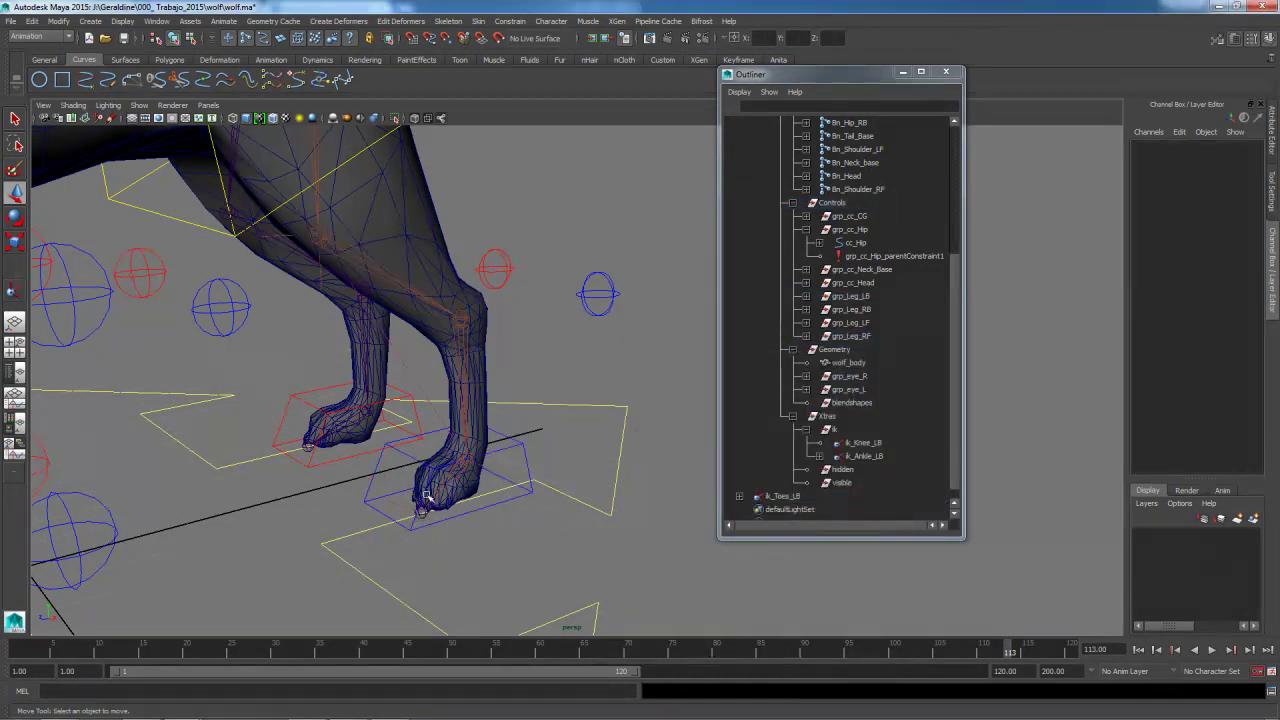
click(601, 314)
mouse_move(487, 328)
mouse_down()
mouse_move(509, 336)
mouse_move(489, 328)
mouse_up()
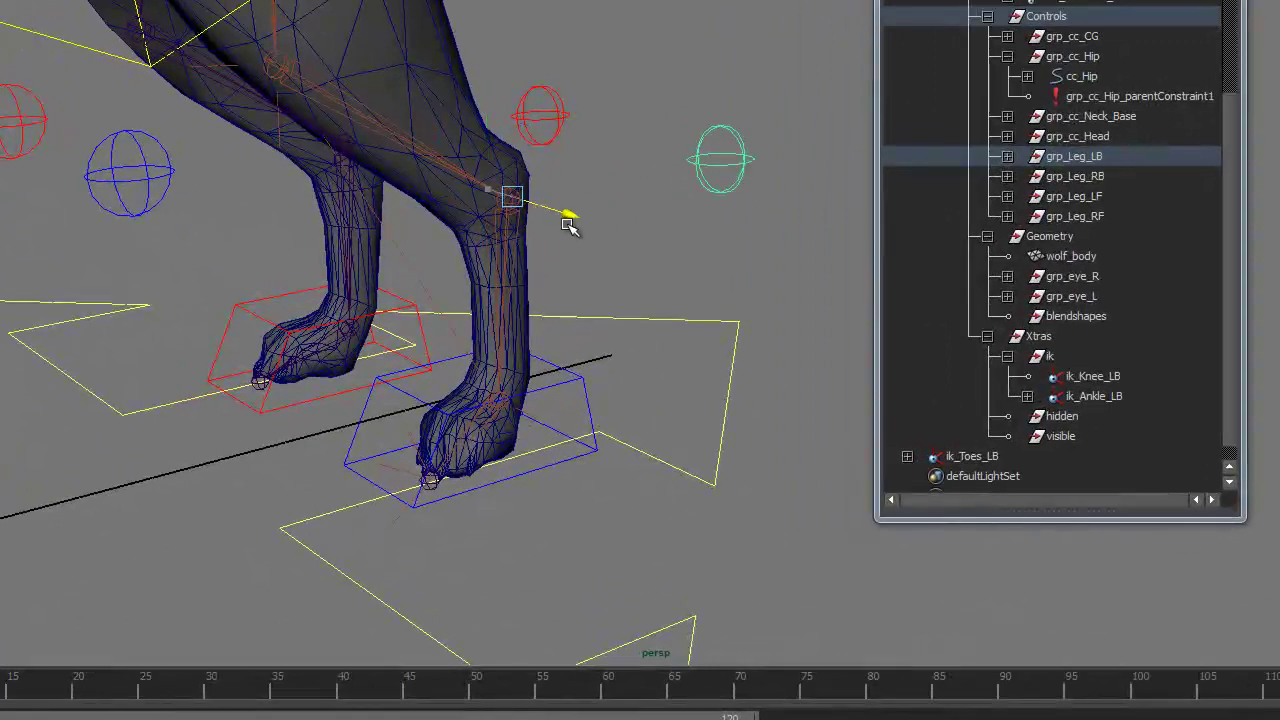
drag(537, 206, 586, 300)
key(ctrl+z)
click(587, 403)
alt+drag(580, 470, 389, 350)
drag(350, 308, 303, 206)
key(ctrl+z)
Point constrain ik_Knee_LB to the blue sphere control in front of the left hind knee, with Maintain offset enabled
click(114, 384)
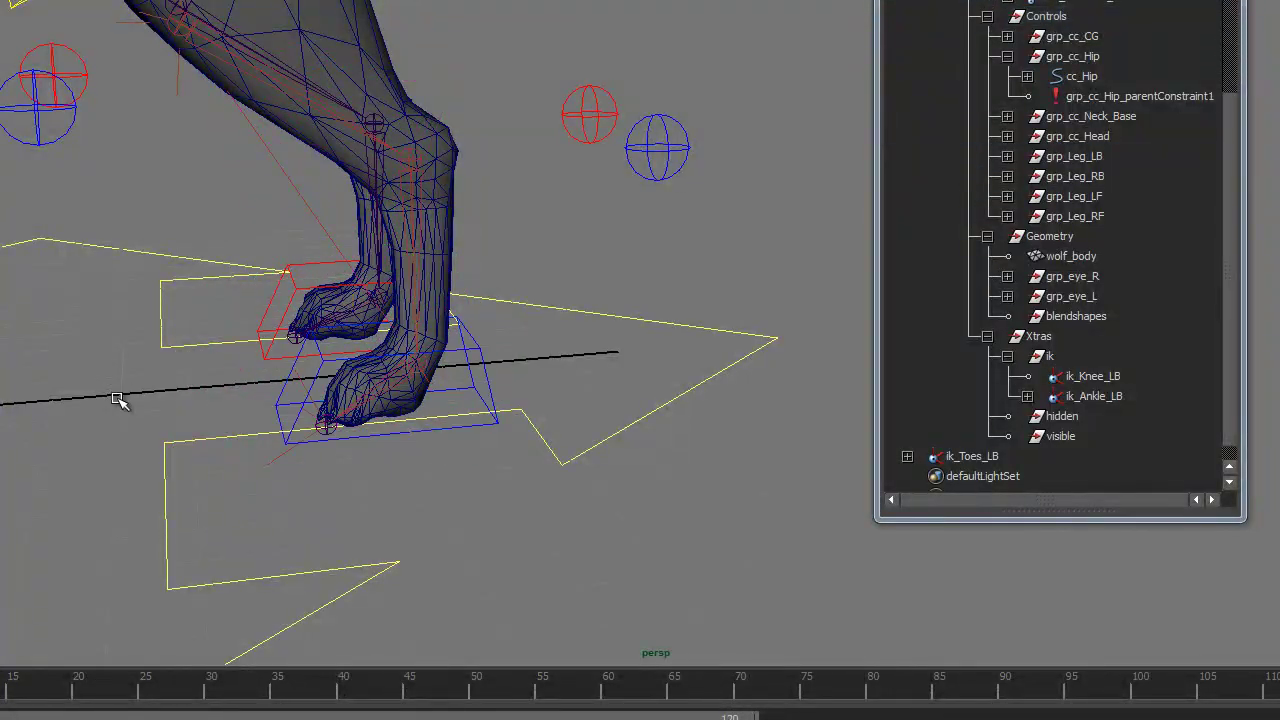
alt+drag(114, 386, 246, 431)
alt+right_drag(308, 455, 225, 404)
alt+drag(225, 404, 202, 325)
alt+right_drag(202, 325, 277, 357)
click(255, 211)
alt+drag(266, 251, 233, 127)
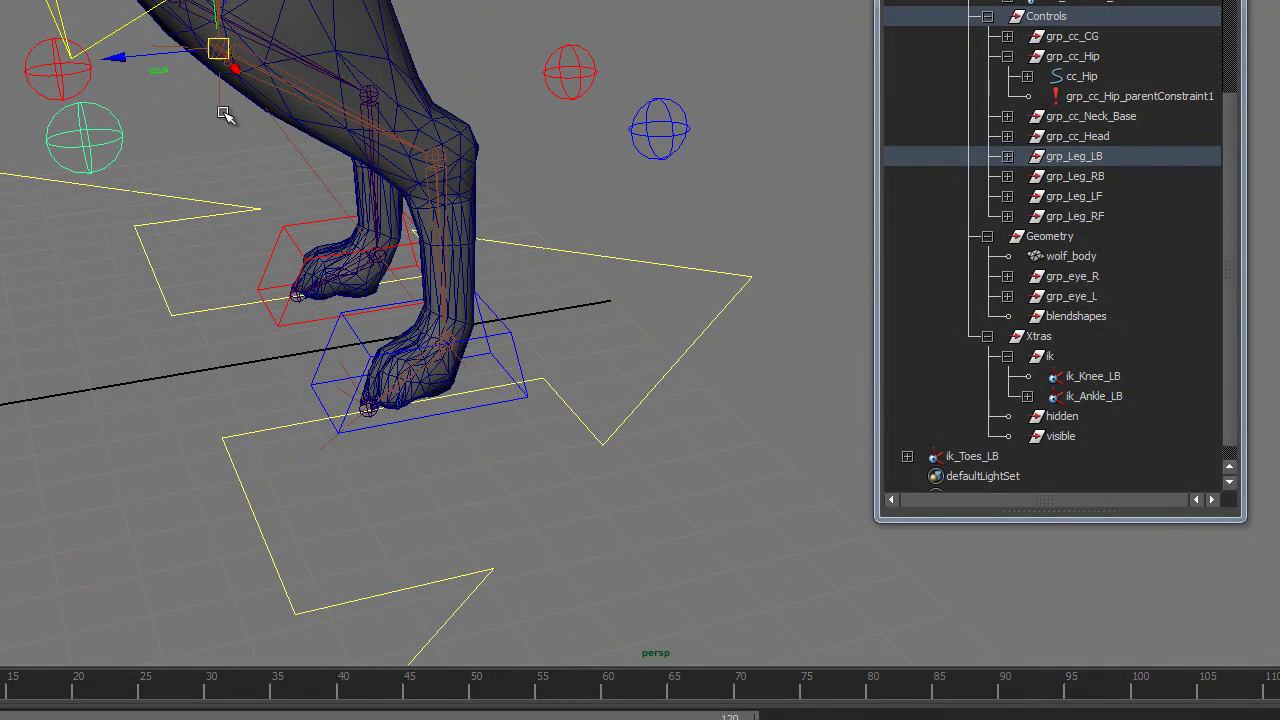
click(222, 113)
alt+drag(309, 228, 275, 207)
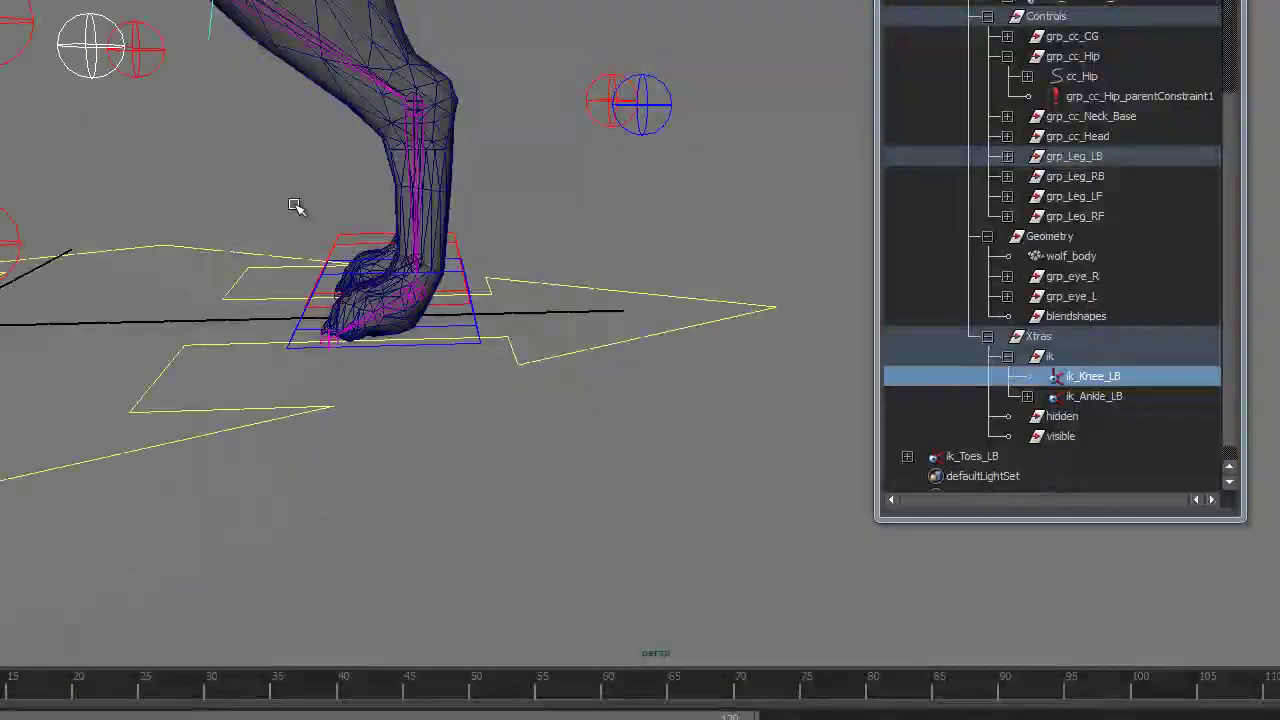
alt+middle_drag(275, 207, 354, 301)
alt+drag(354, 301, 408, 324)
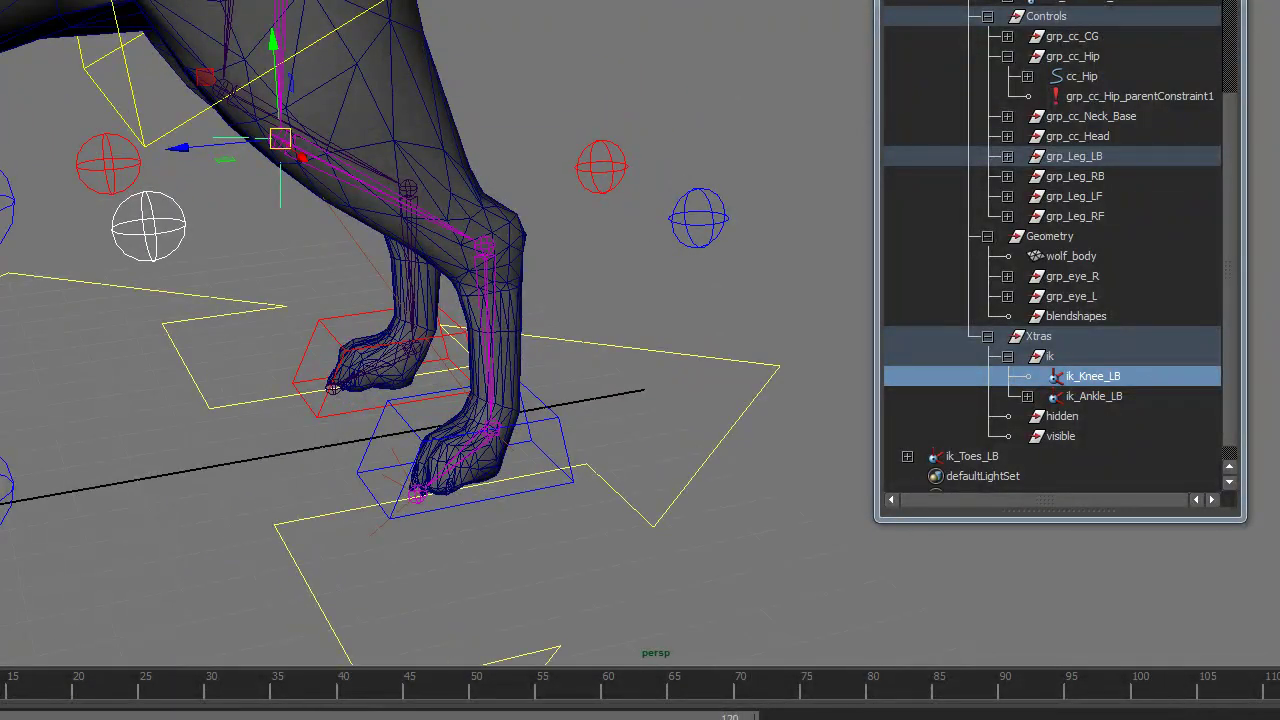
click(562, 0)
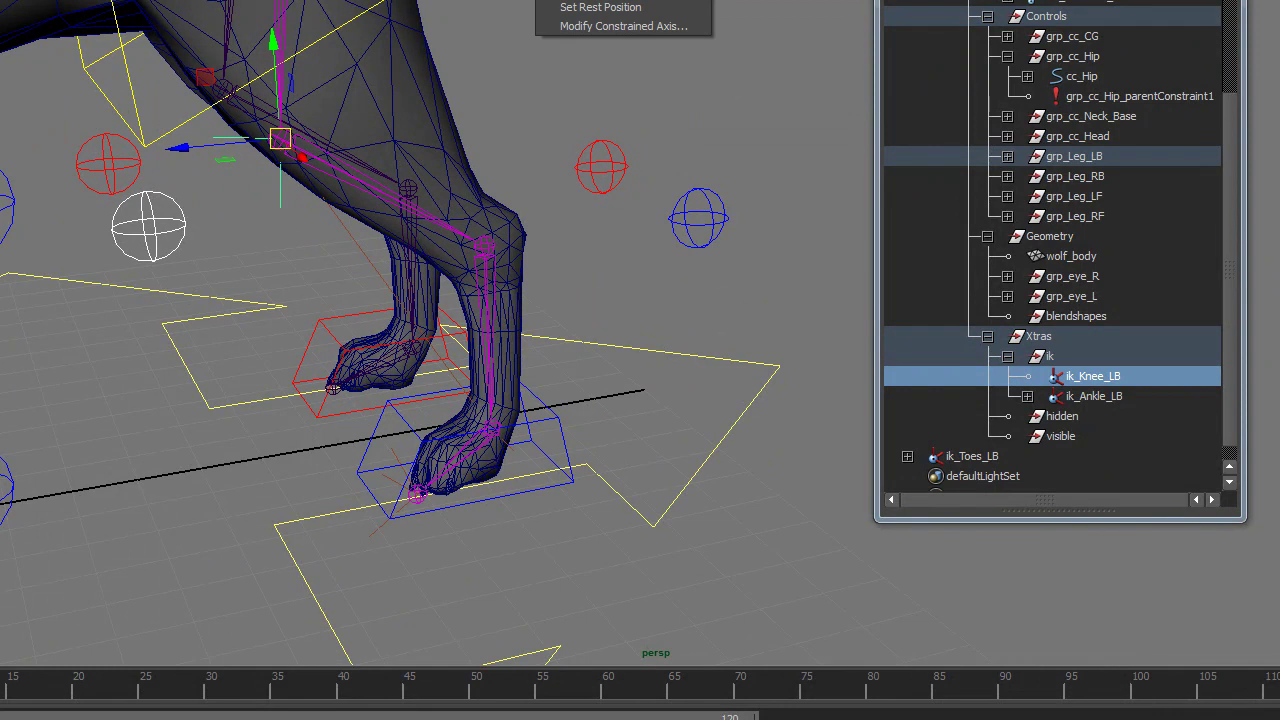
click(703, 0)
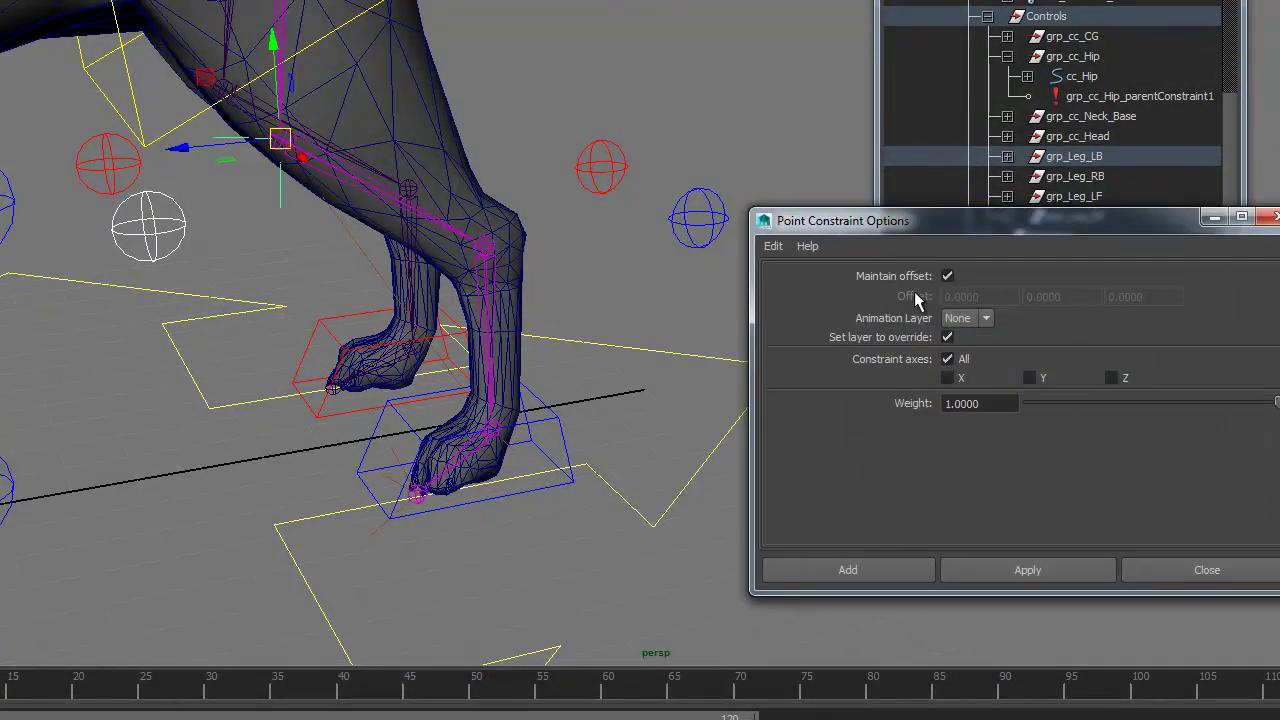
click(855, 570)
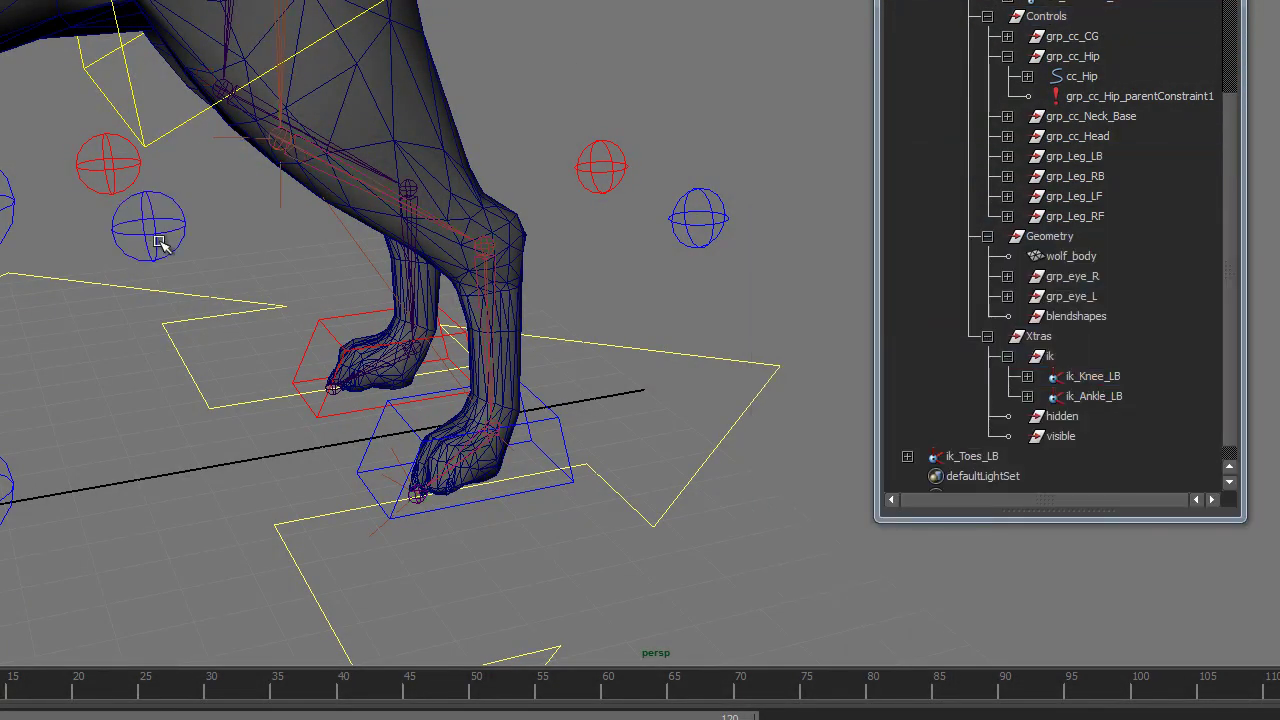
Test the knee constraint by moving the left hind knee control, and undo the move
drag(160, 243, 192, 275)
alt+drag(282, 260, 363, 246)
drag(416, 176, 442, 207)
key(ctrl+z)
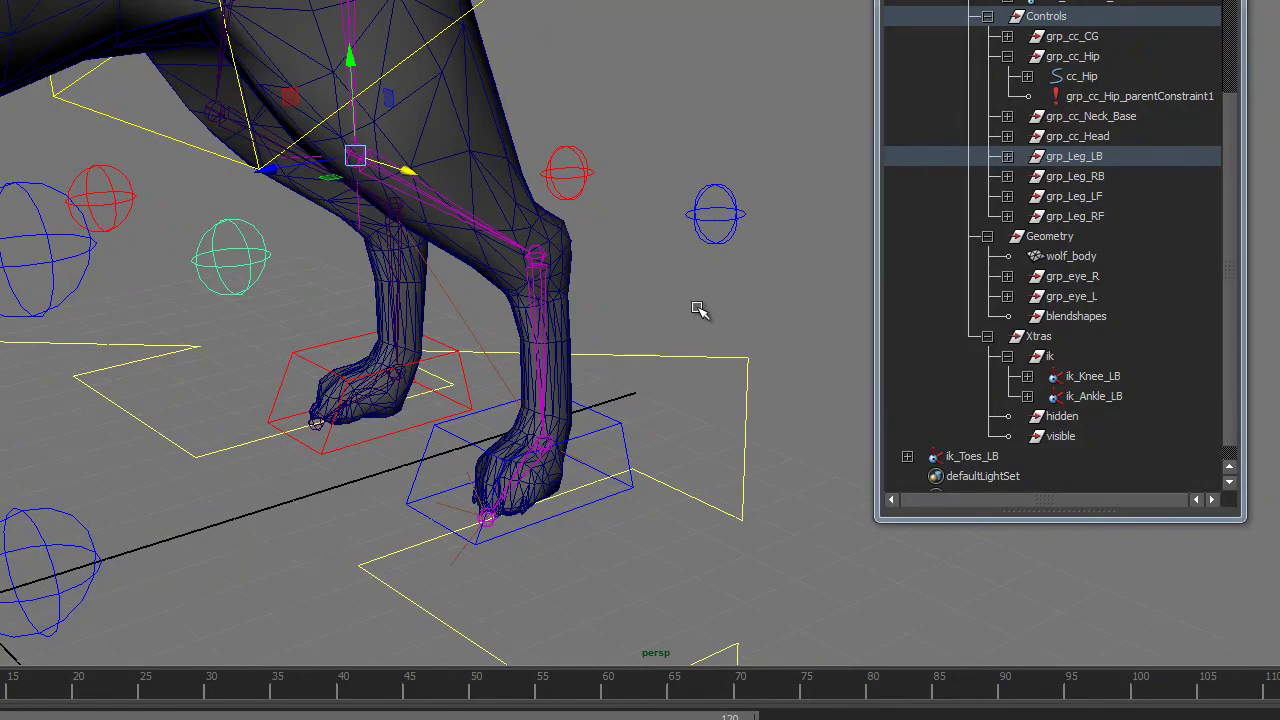
Raise the cc_Leg_LB control to test how the left hind leg bends
alt+drag(711, 270, 580, 386)
click(545, 430)
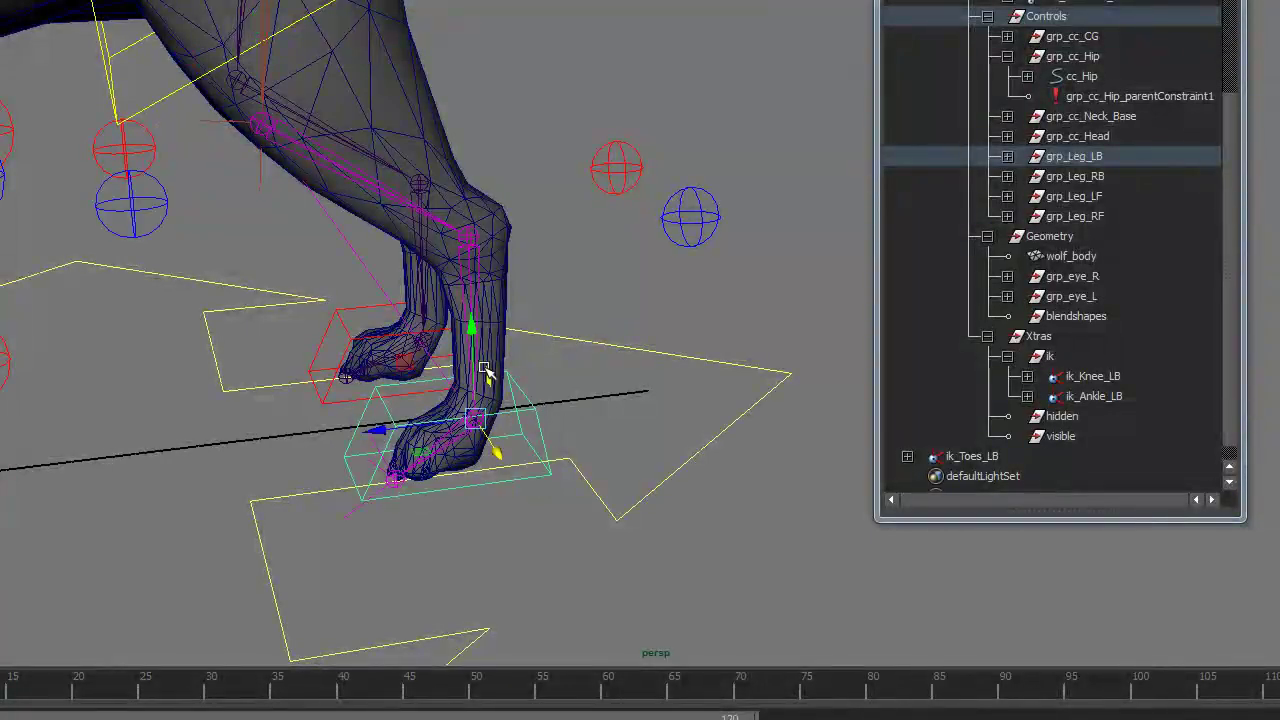
drag(463, 312, 463, 285)
click(527, 405)
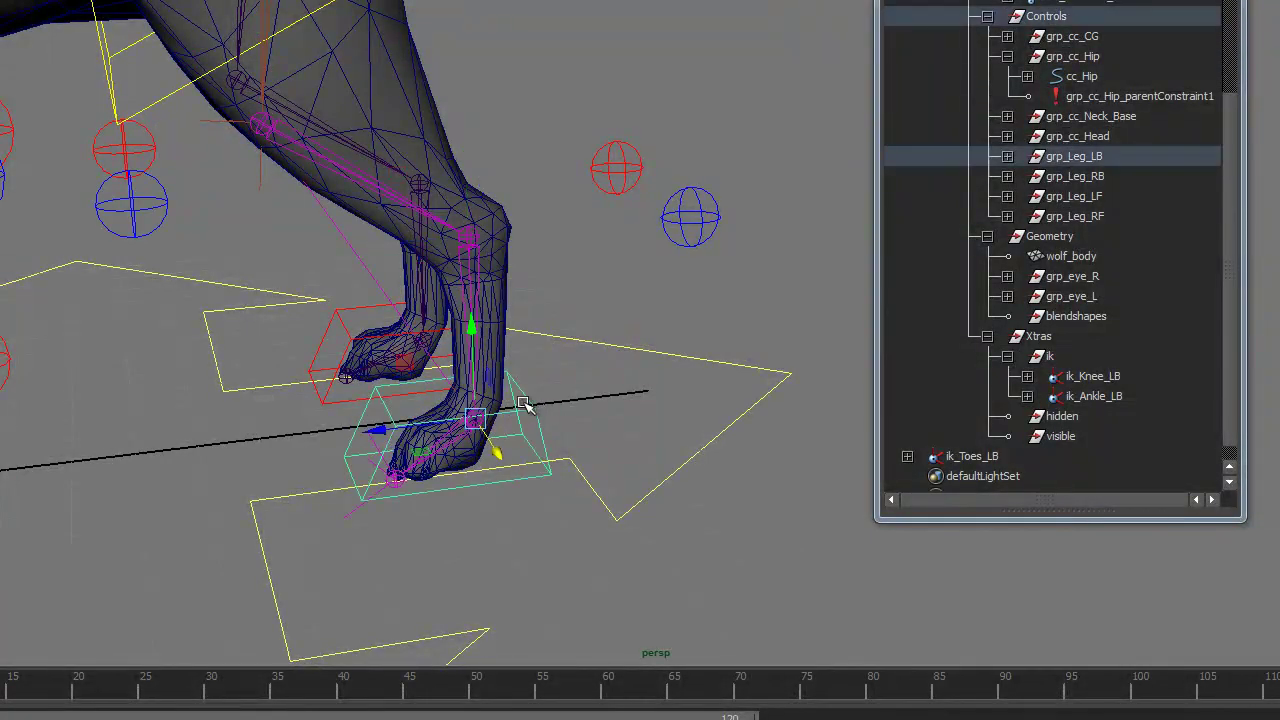
drag(473, 335, 468, 215)
Test the raised left hind leg by moving its knee and cc_Leg_LB controls, and undo all the test moves
click(135, 206)
alt+drag(169, 267, 180, 266)
alt+middle_drag(180, 266, 184, 361)
drag(228, 158, 140, 62)
click(528, 394)
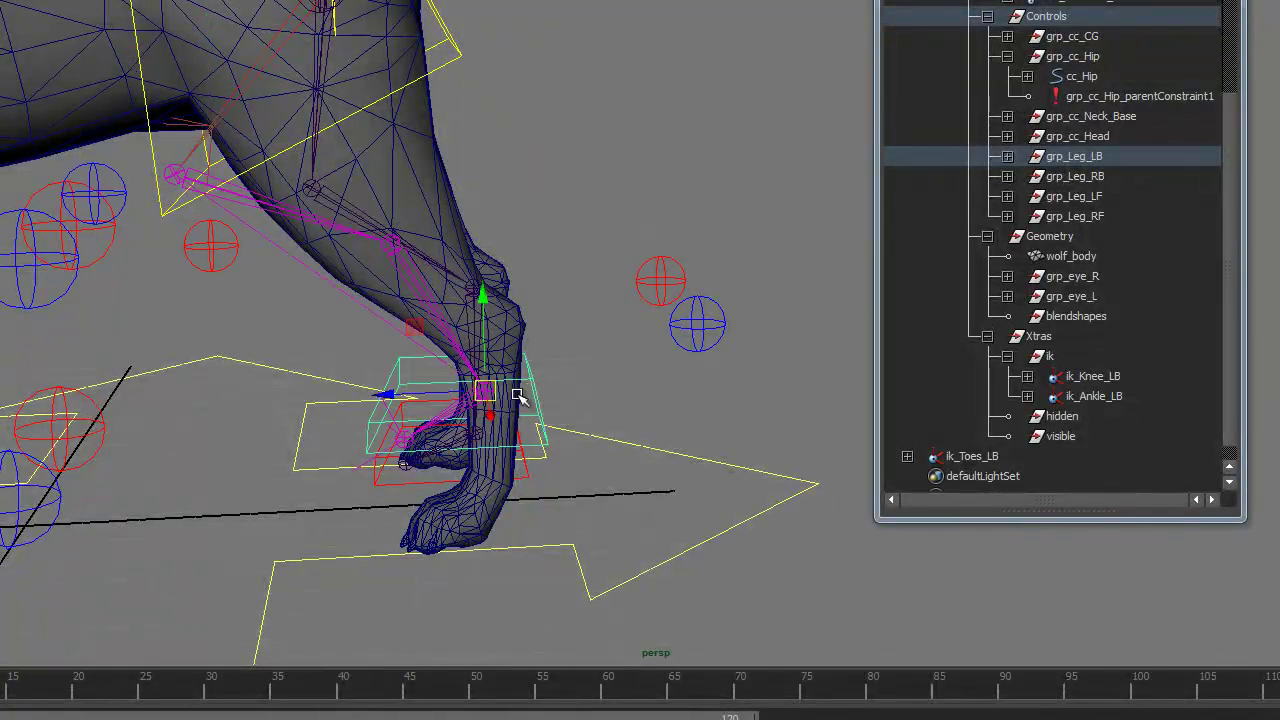
drag(414, 333, 211, 331)
alt+drag(326, 371, 186, 309)
key(alt+v)
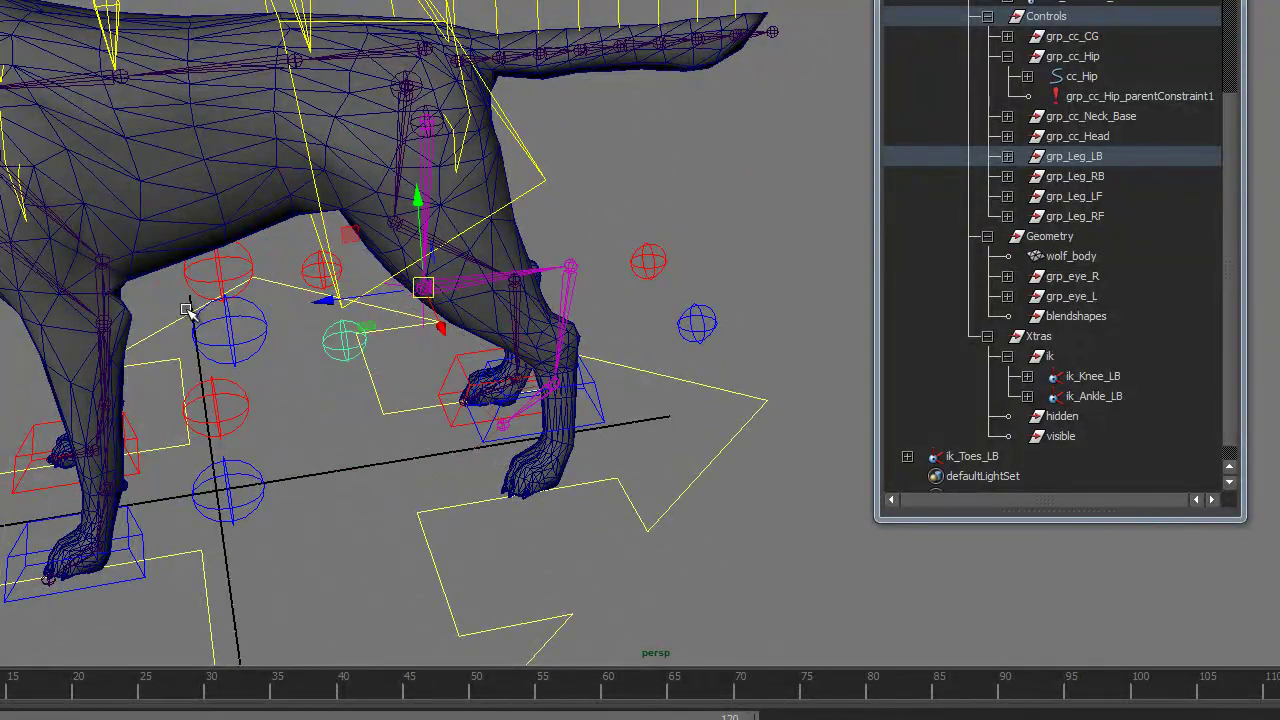
click(675, 165)
alt+drag(486, 277, 789, 314)
alt+drag(697, 380, 337, 306)
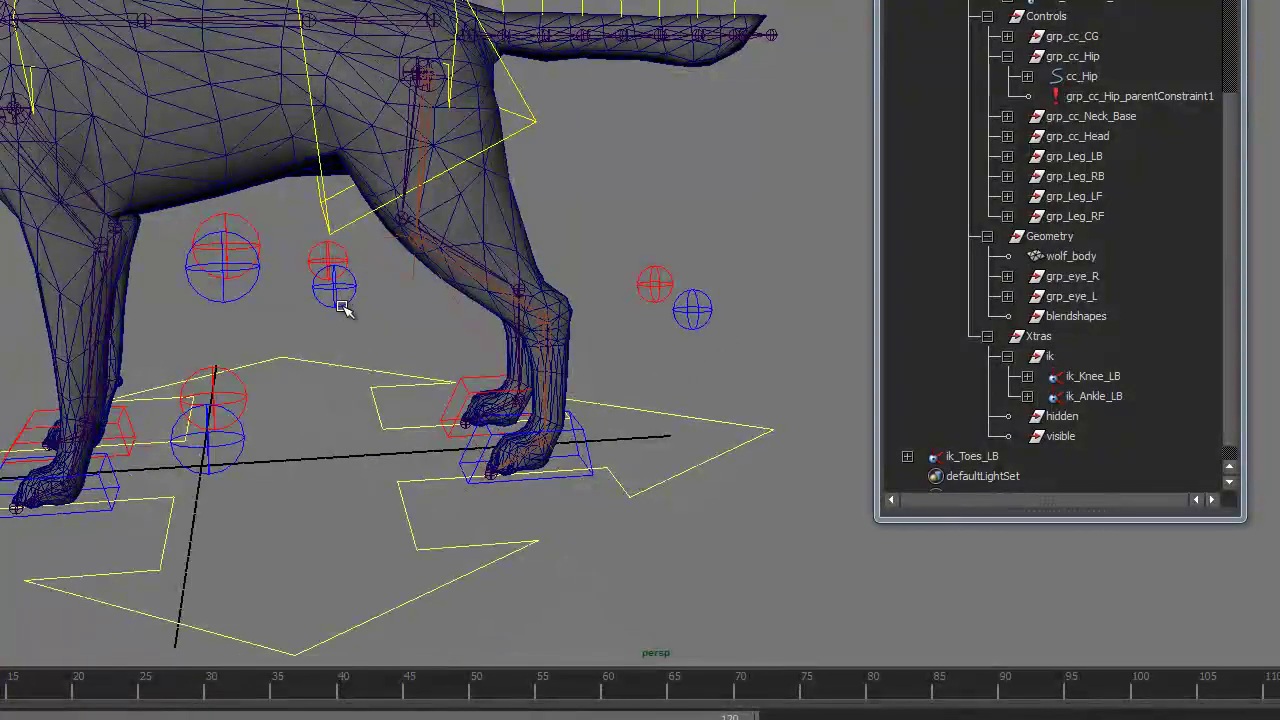
Check the cc_Ankle_LB and cc_Leg_LB controls and review the rig's groups in the scene hierarchy
click(680, 315)
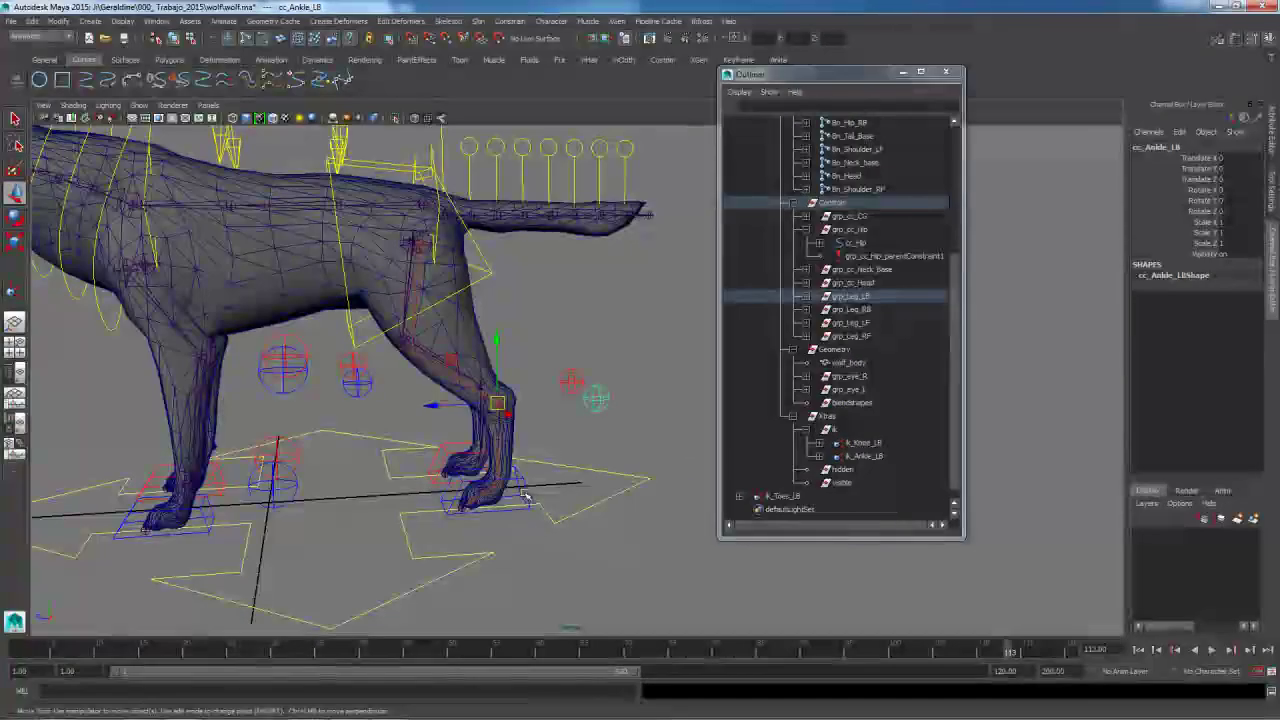
click(529, 490)
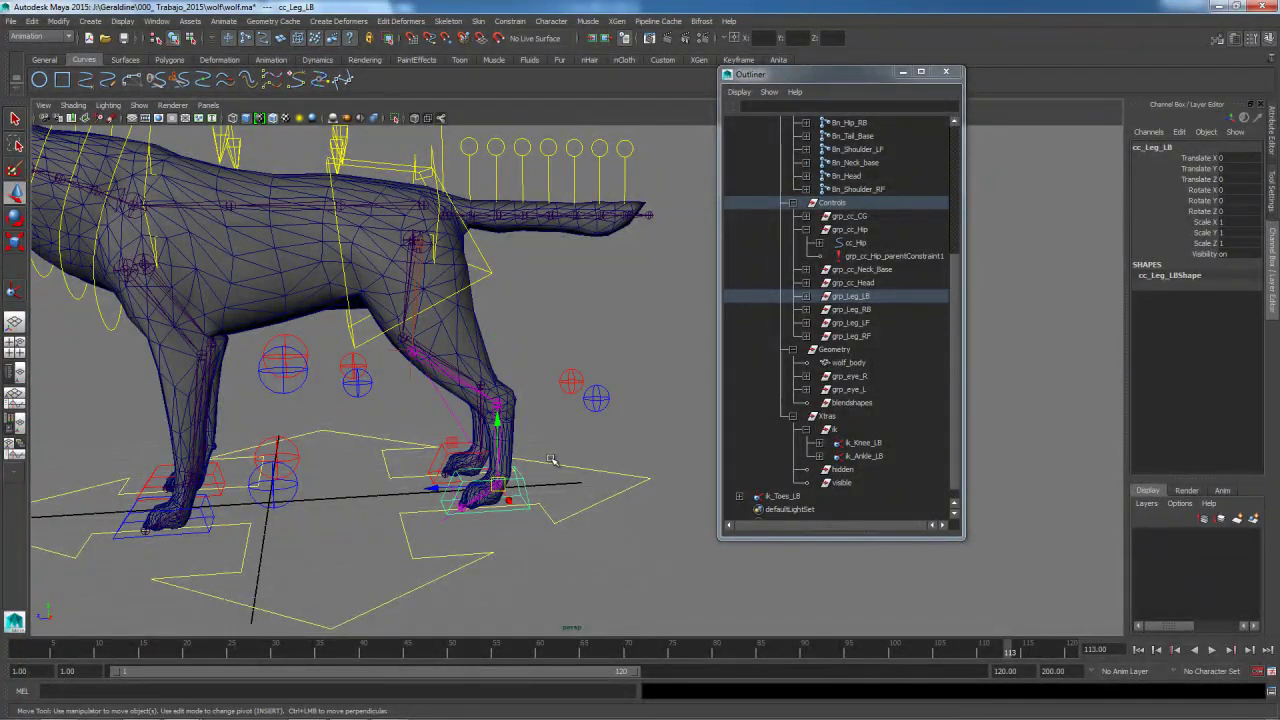
click(598, 398)
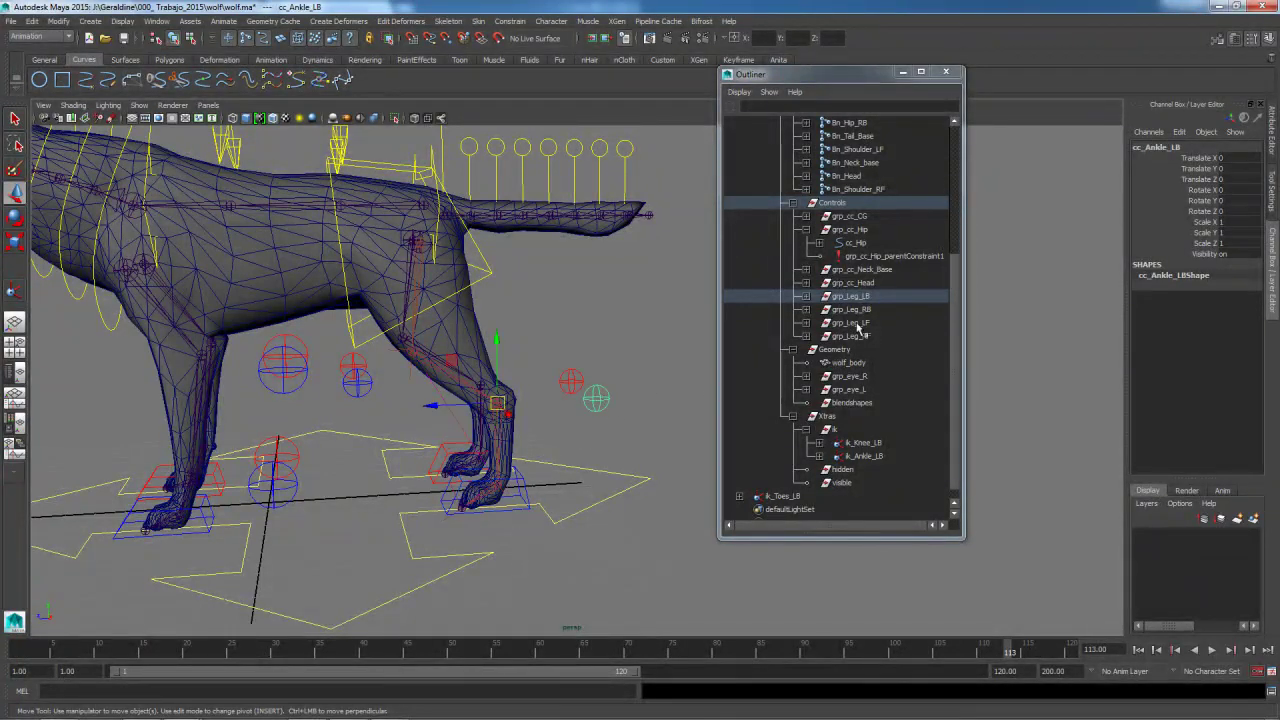
scroll(908, 277, up, 4)
scroll(908, 277, down, 4)
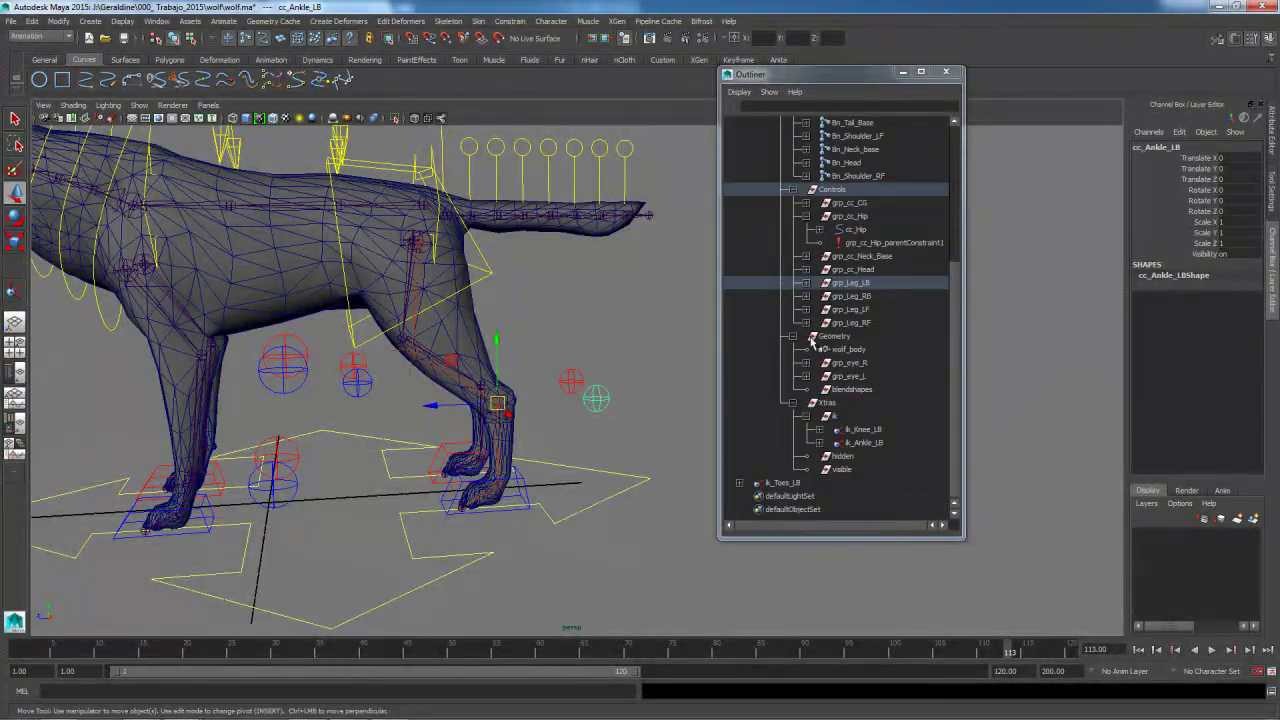
Expand grp_Leg_LB and its ankle subgroup, and select the left hind foot control together with grp_cc_Ankle_LB
click(806, 283)
click(819, 310)
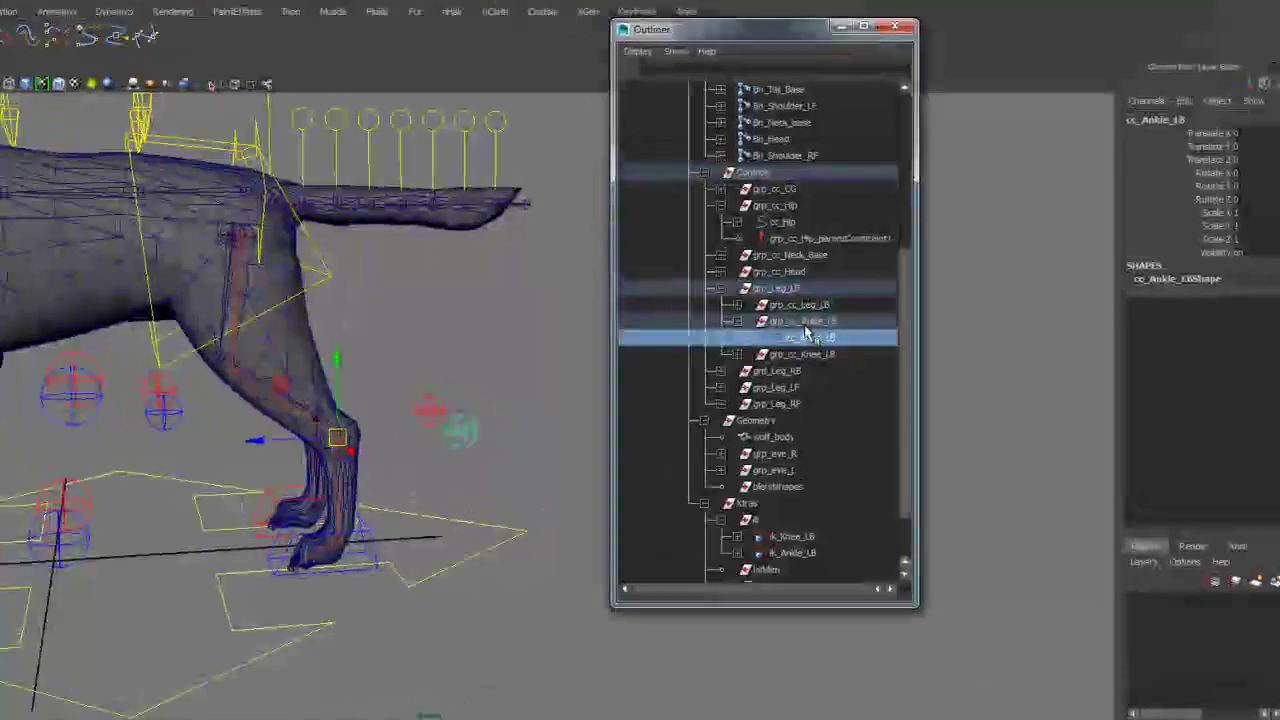
key(Up)
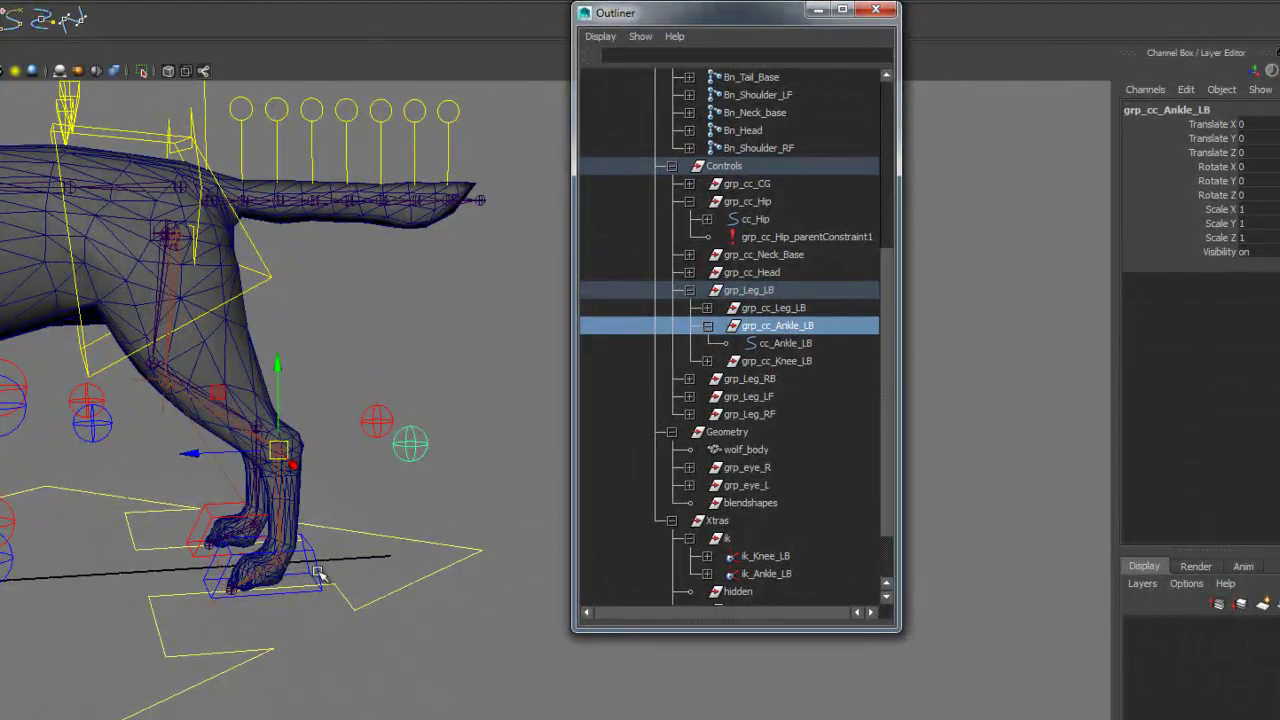
click(318, 573)
click(799, 328)
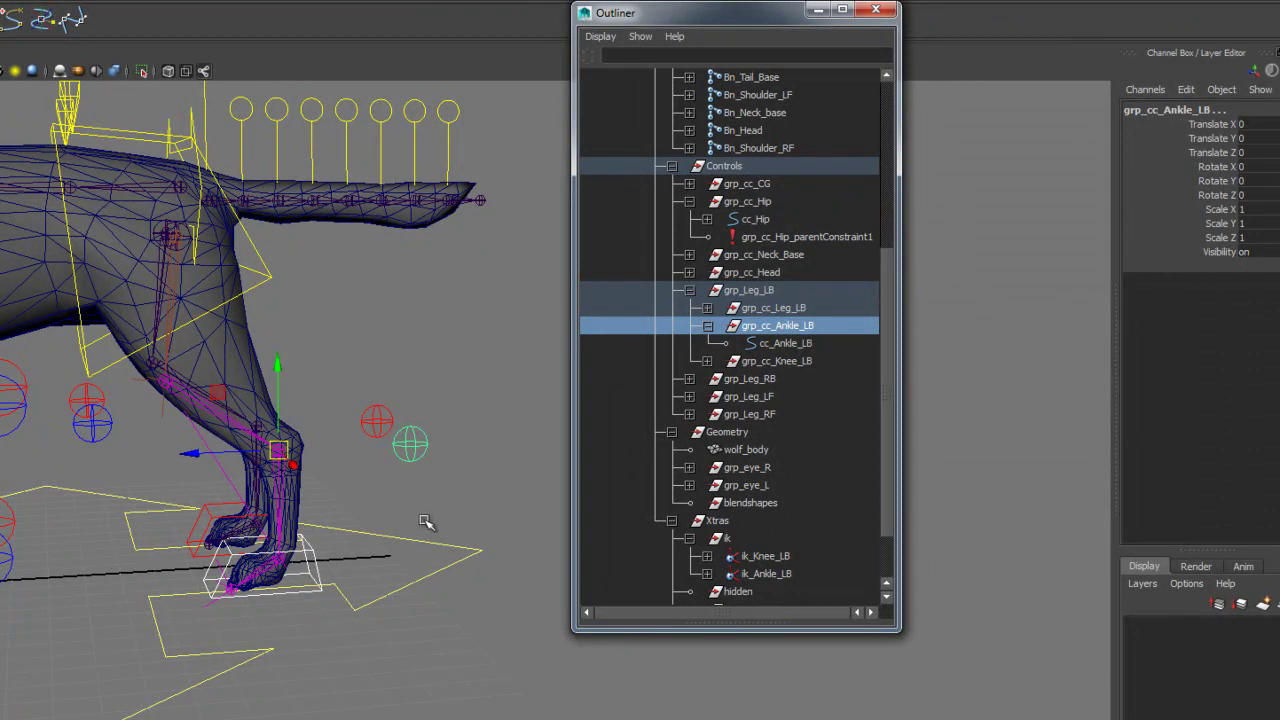
drag(675, 15, 753, 101)
alt+drag(405, 375, 405, 440)
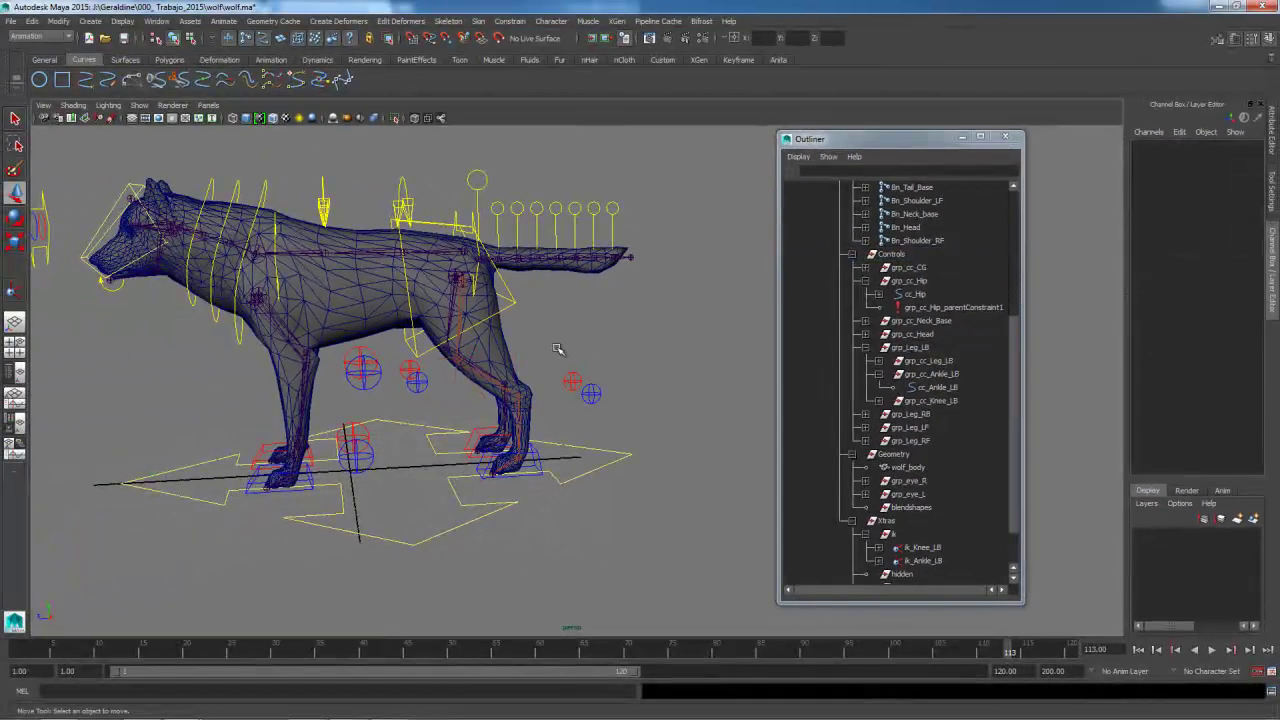
alt+drag(458, 424, 456, 291)
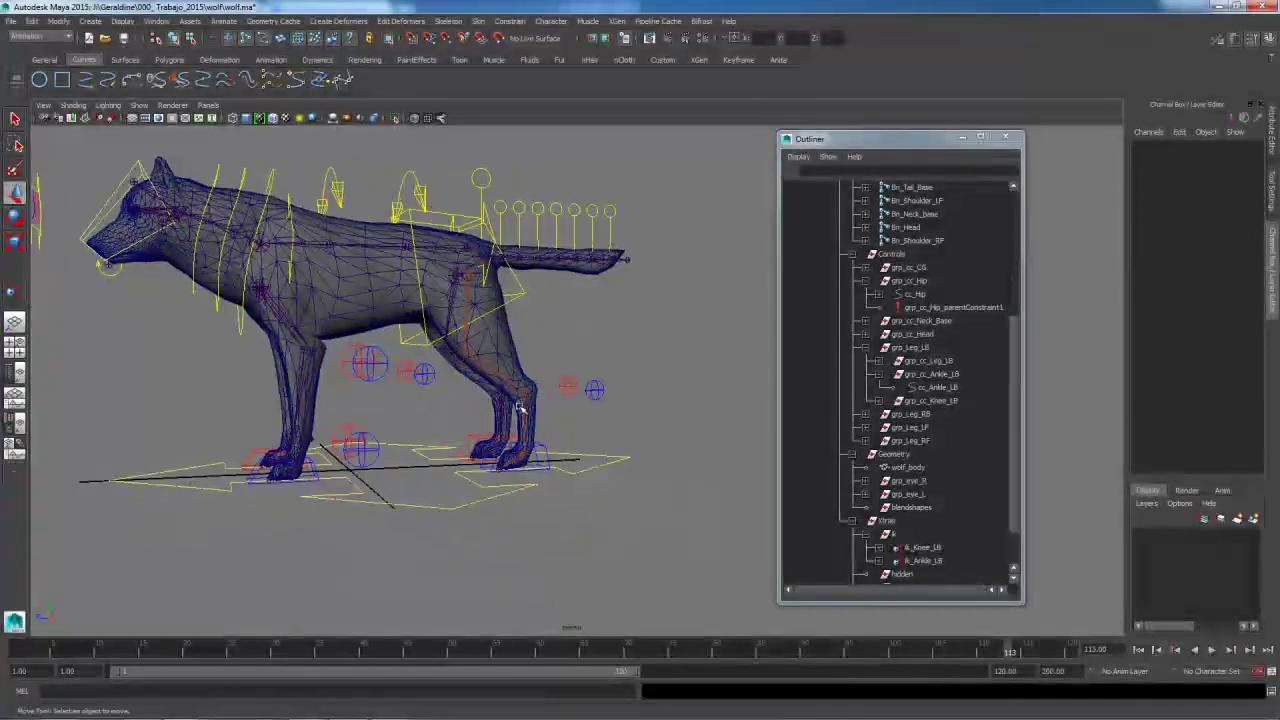
alt+drag(494, 400, 557, 369)
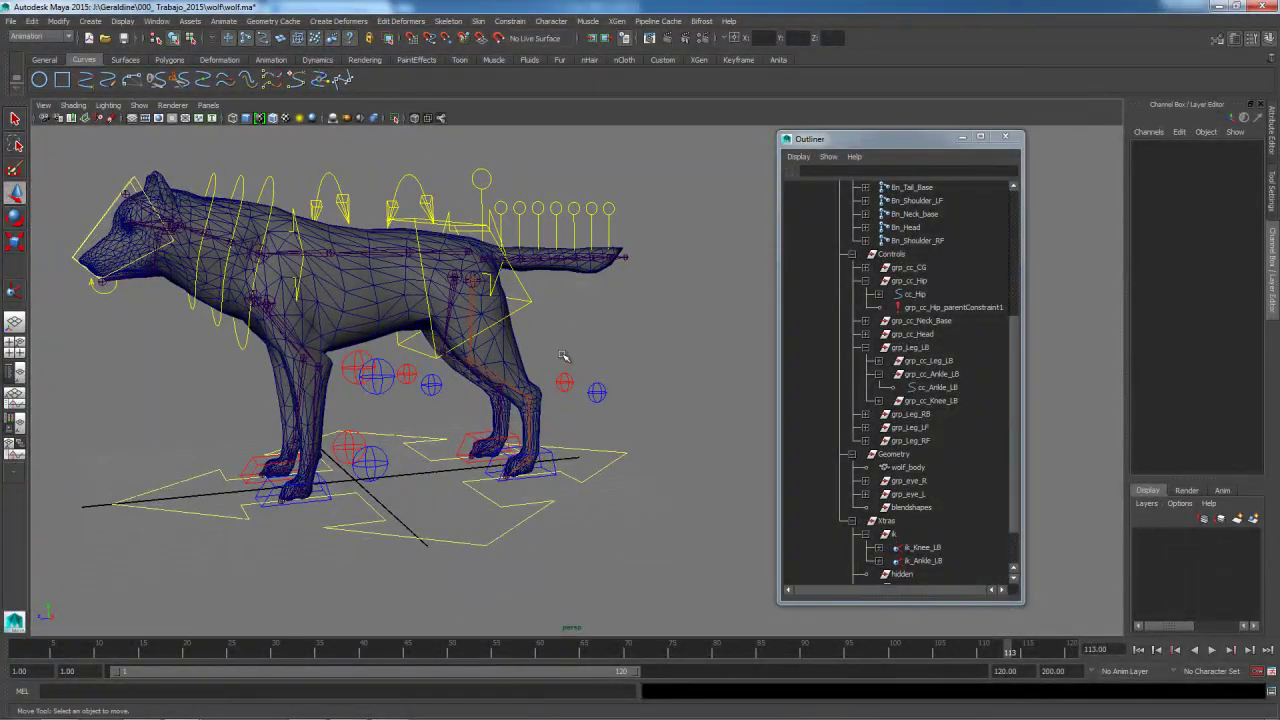